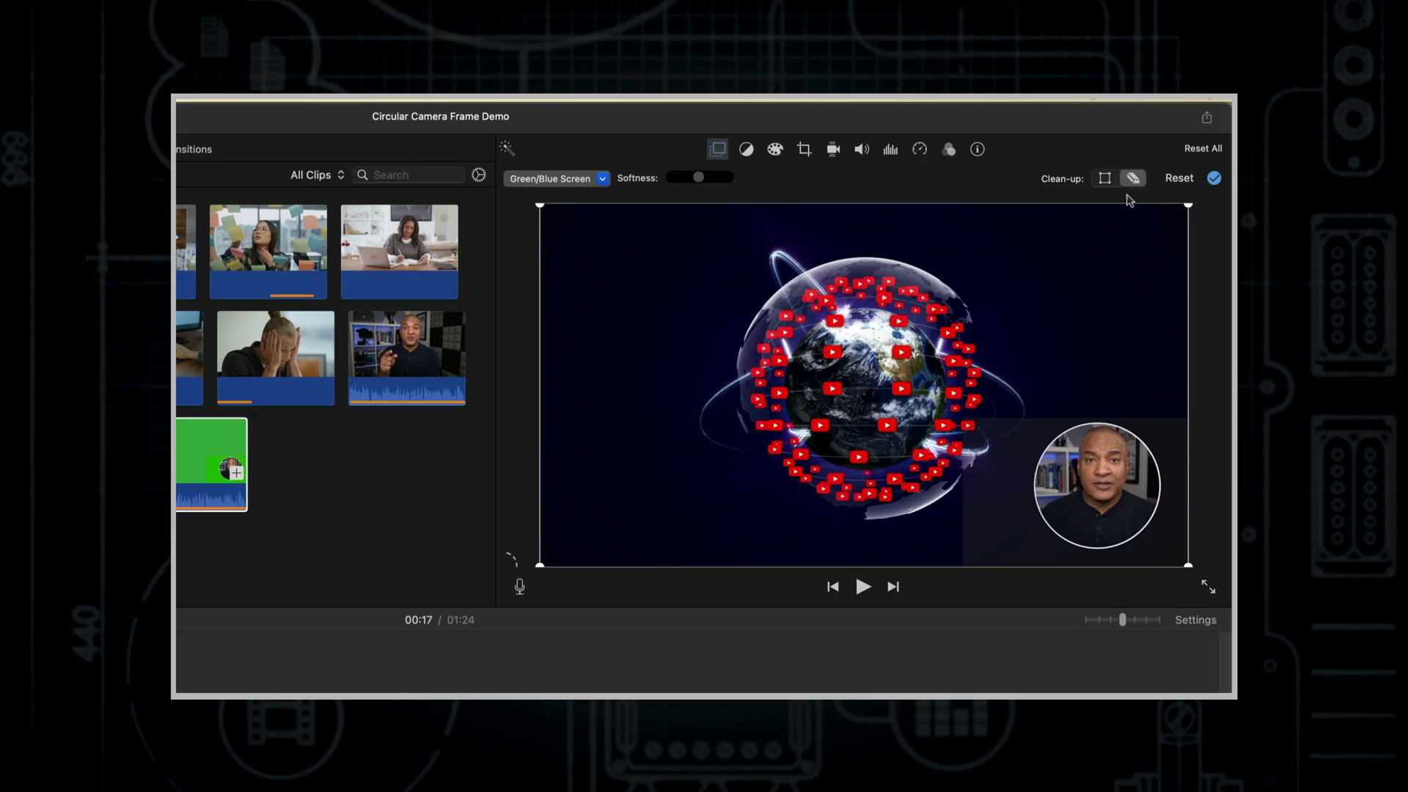
Step: Erase the leftover grey area around the circular camera frame with the green-screen clean-up eraser
left_click(1003, 501)
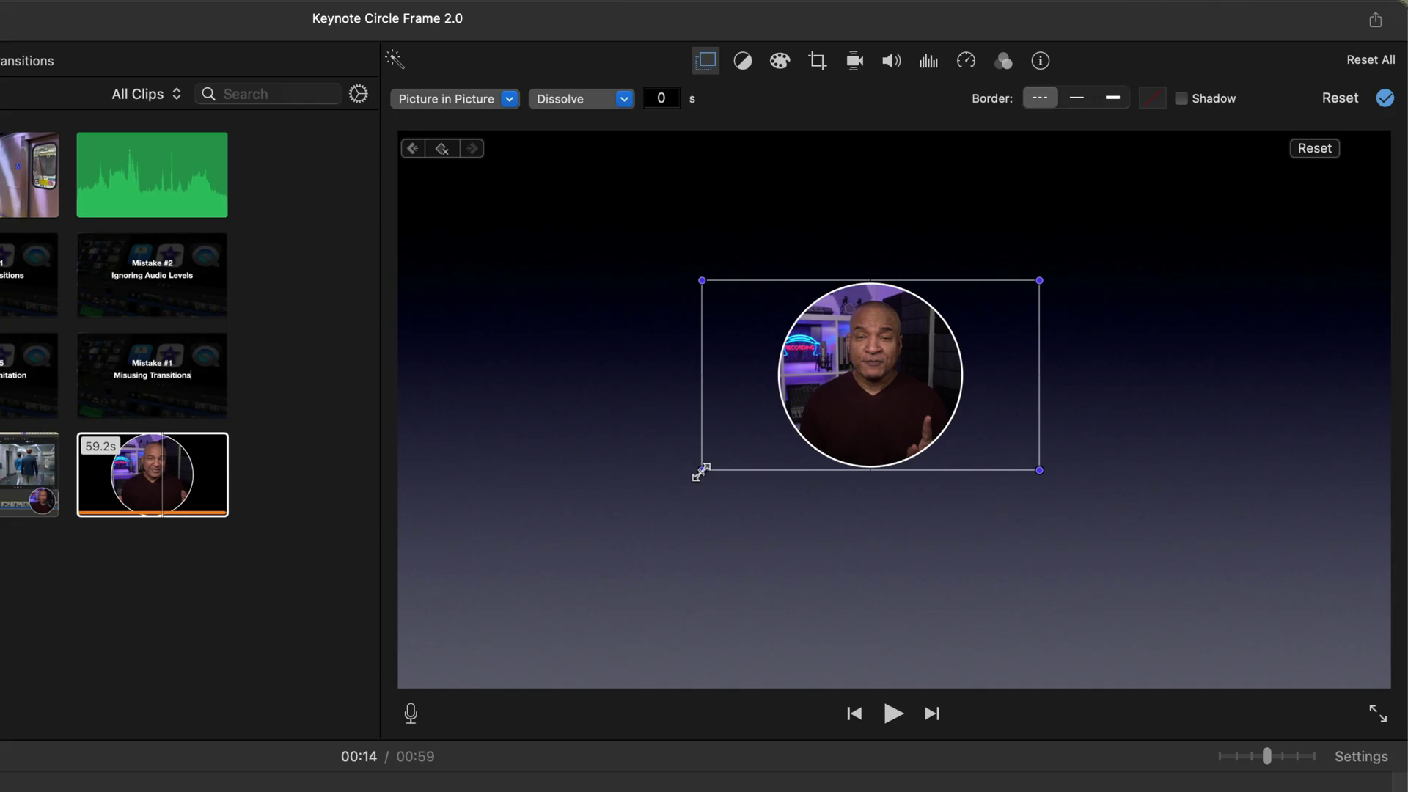
Step: Enlarge the circular picture-in-picture clip from its lower-left and upper-right corners and reposition it in the frame
left_click_drag(697, 472, 496, 645)
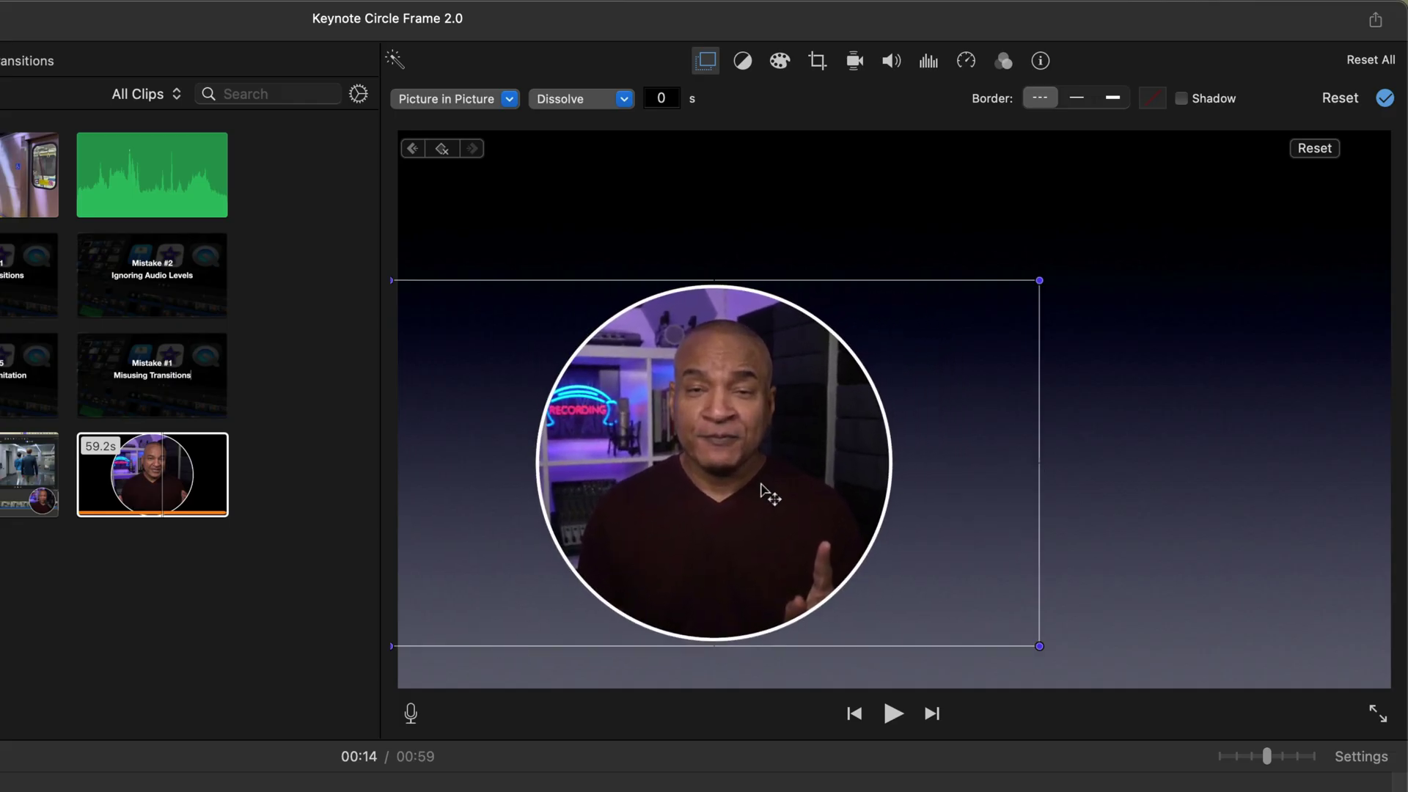
left_click_drag(1041, 280, 1143, 179)
left_click_drag(902, 398, 960, 402)
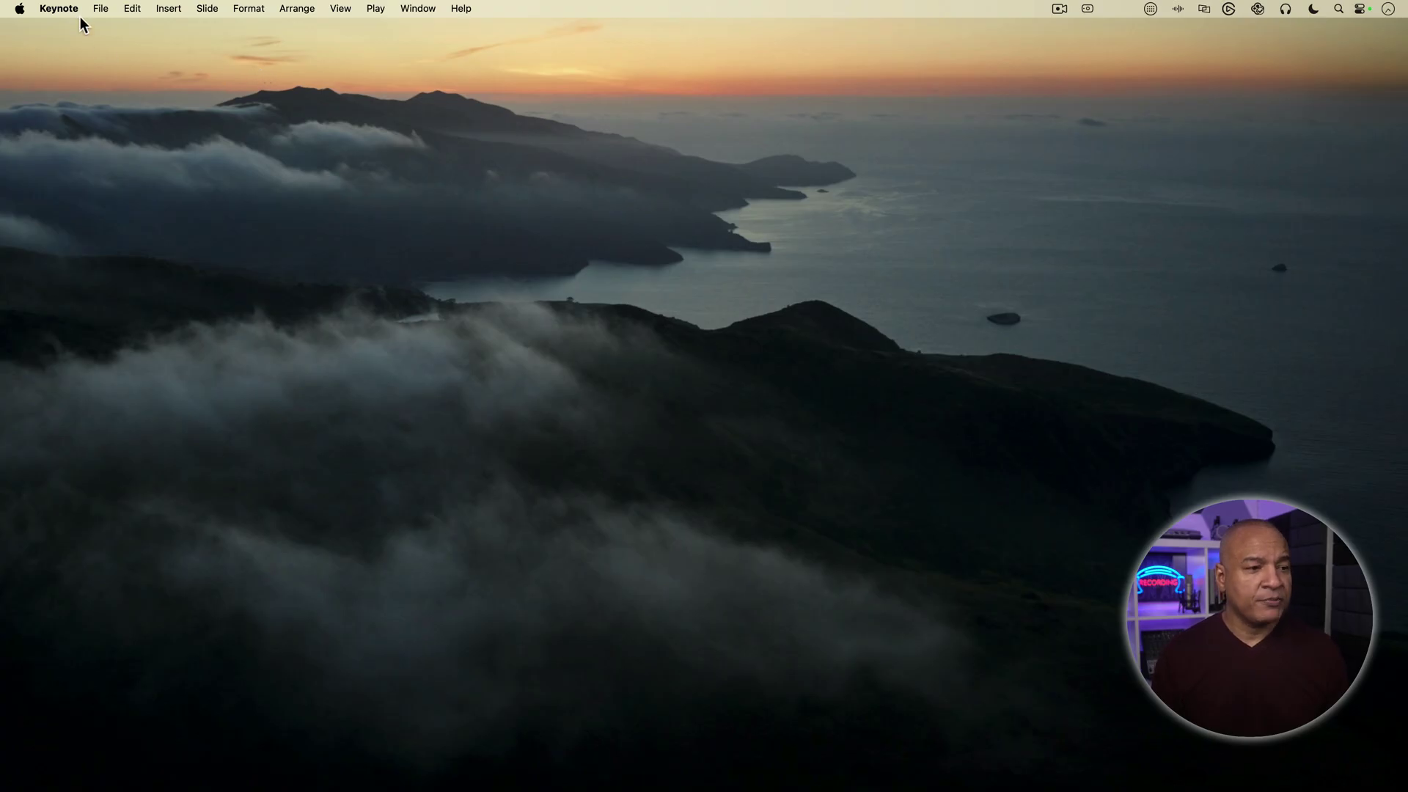
Step: Create a new Keynote presentation with a black title slide and delete its title, subtitle and author placeholders
left_click(101, 9)
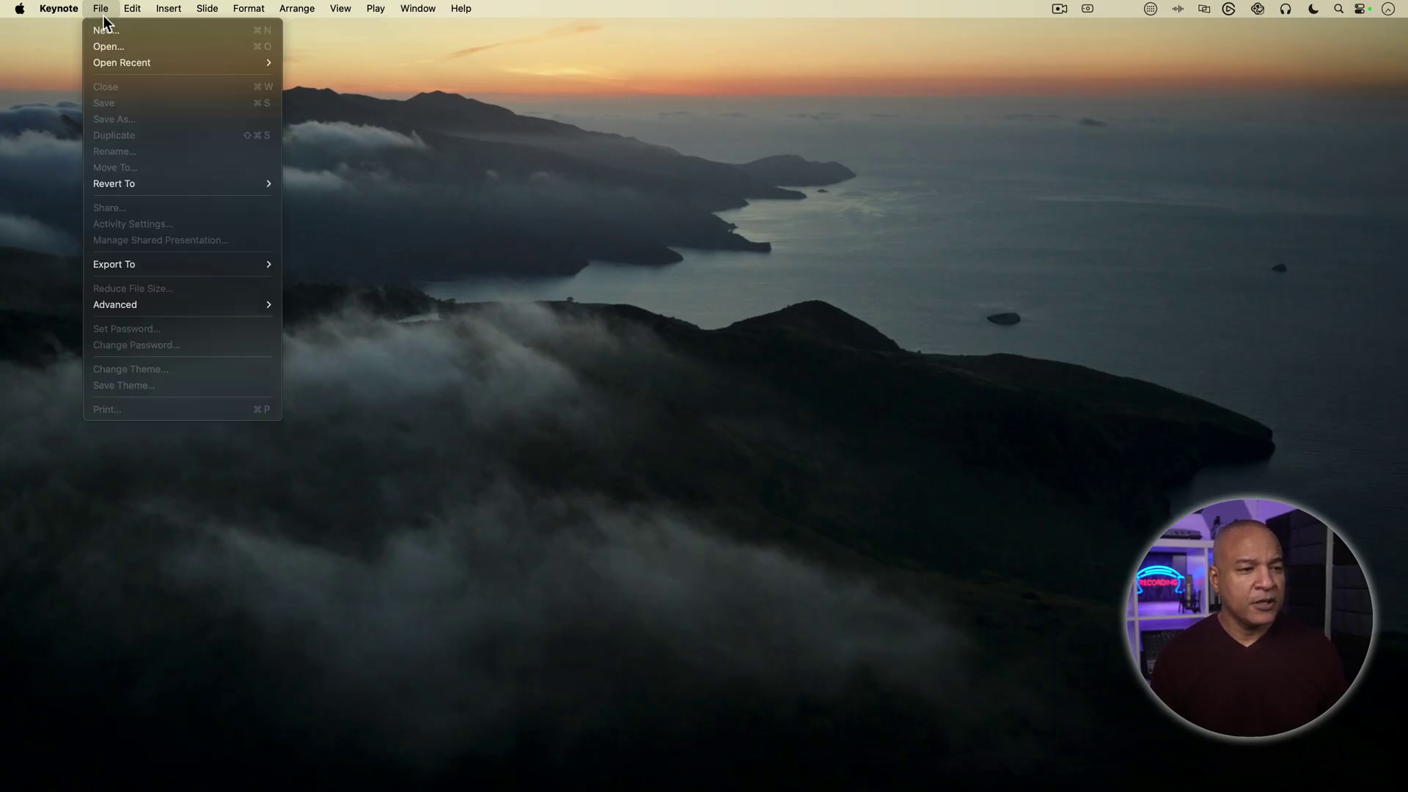
left_click(104, 30)
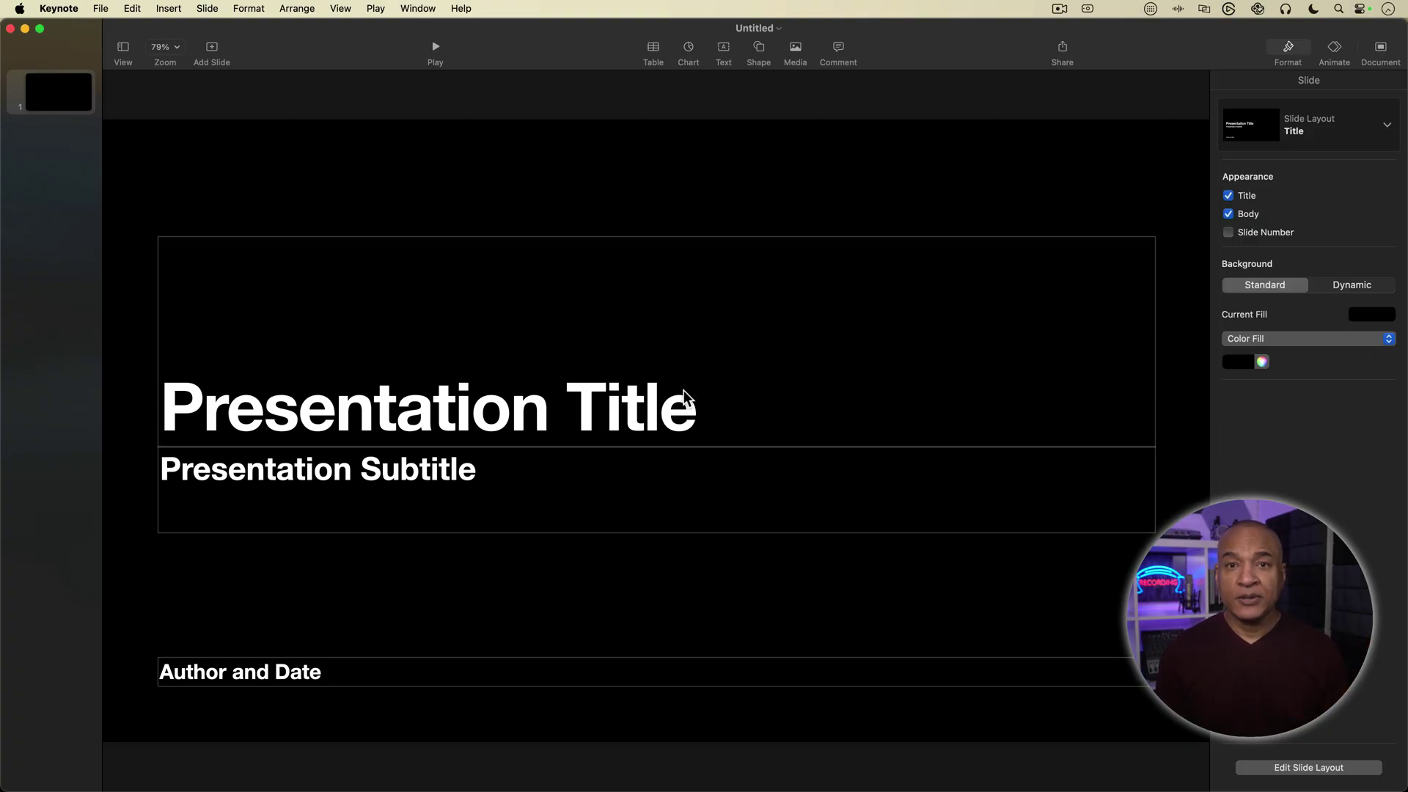
left_click(601, 398)
key("Delete")
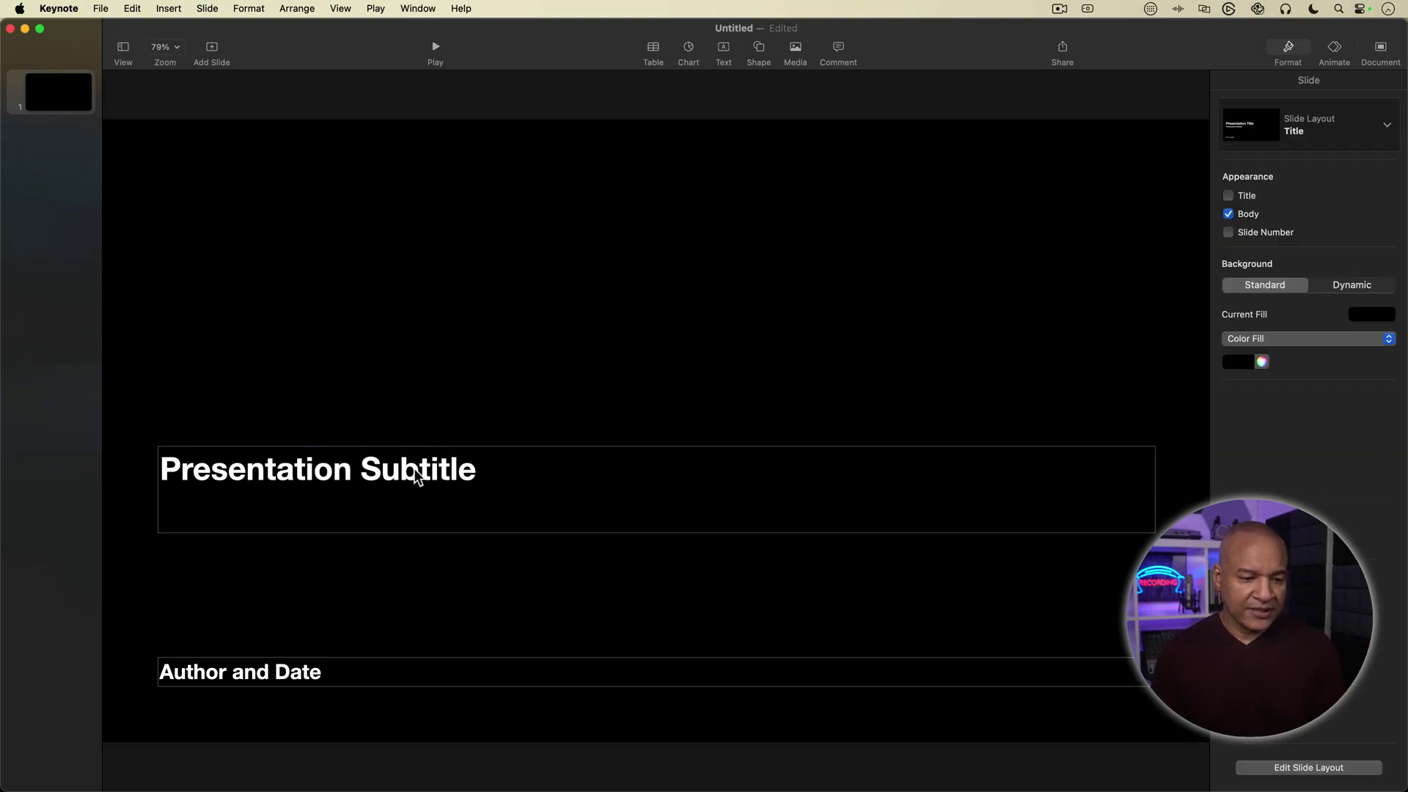
left_click(415, 468)
key("Delete")
left_click(294, 674)
key("Delete")
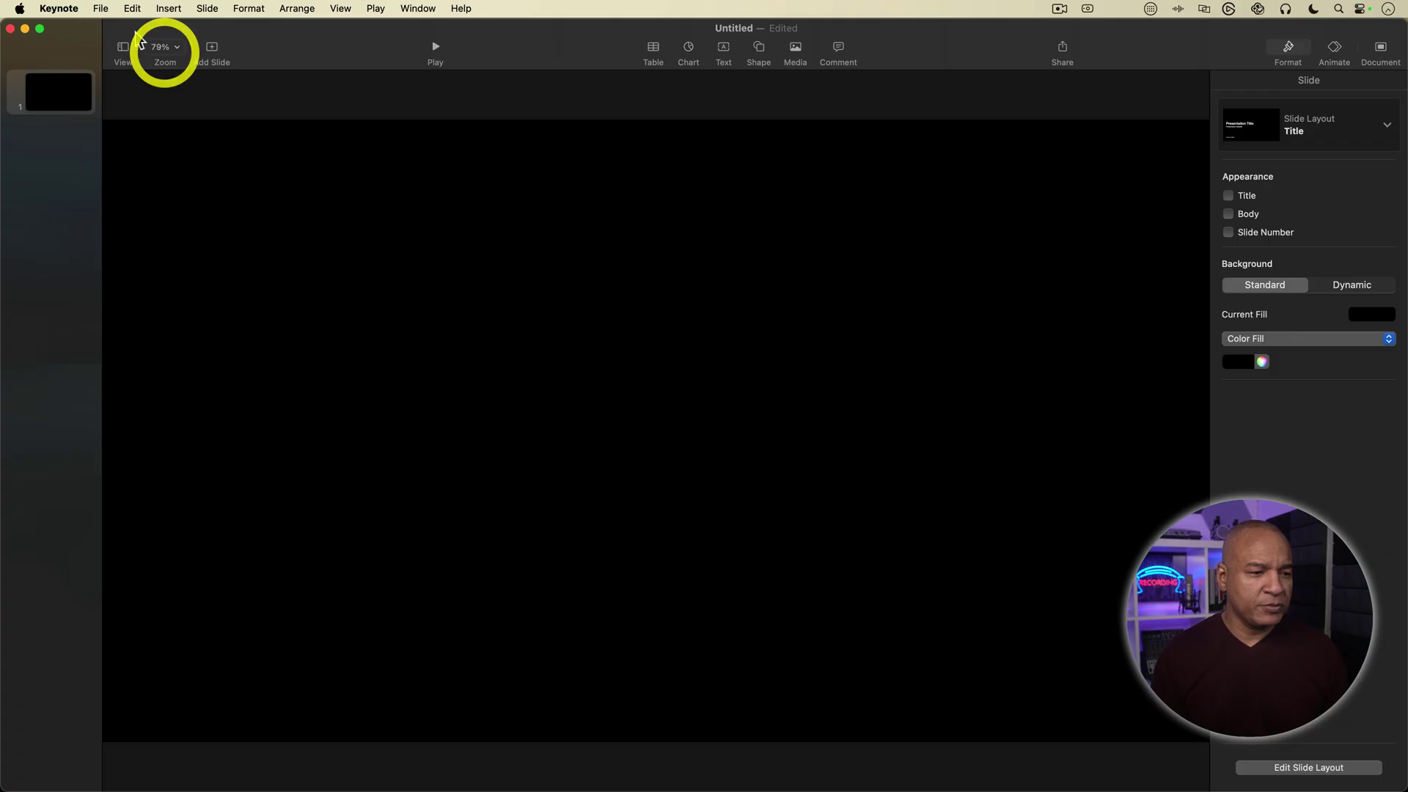
Step: Insert a Live Video object showing the camera feed on the blank slide
left_click(173, 47)
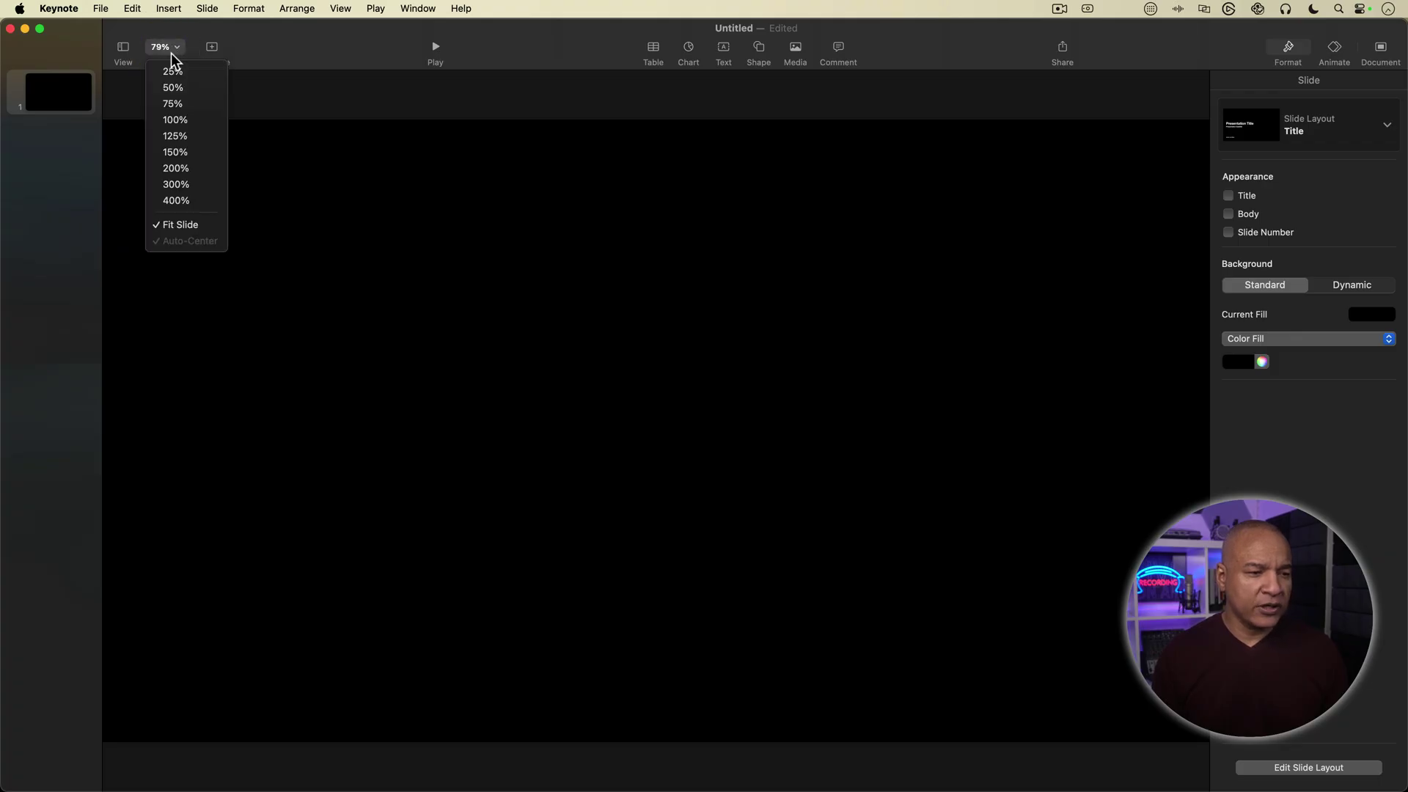
left_click(176, 88)
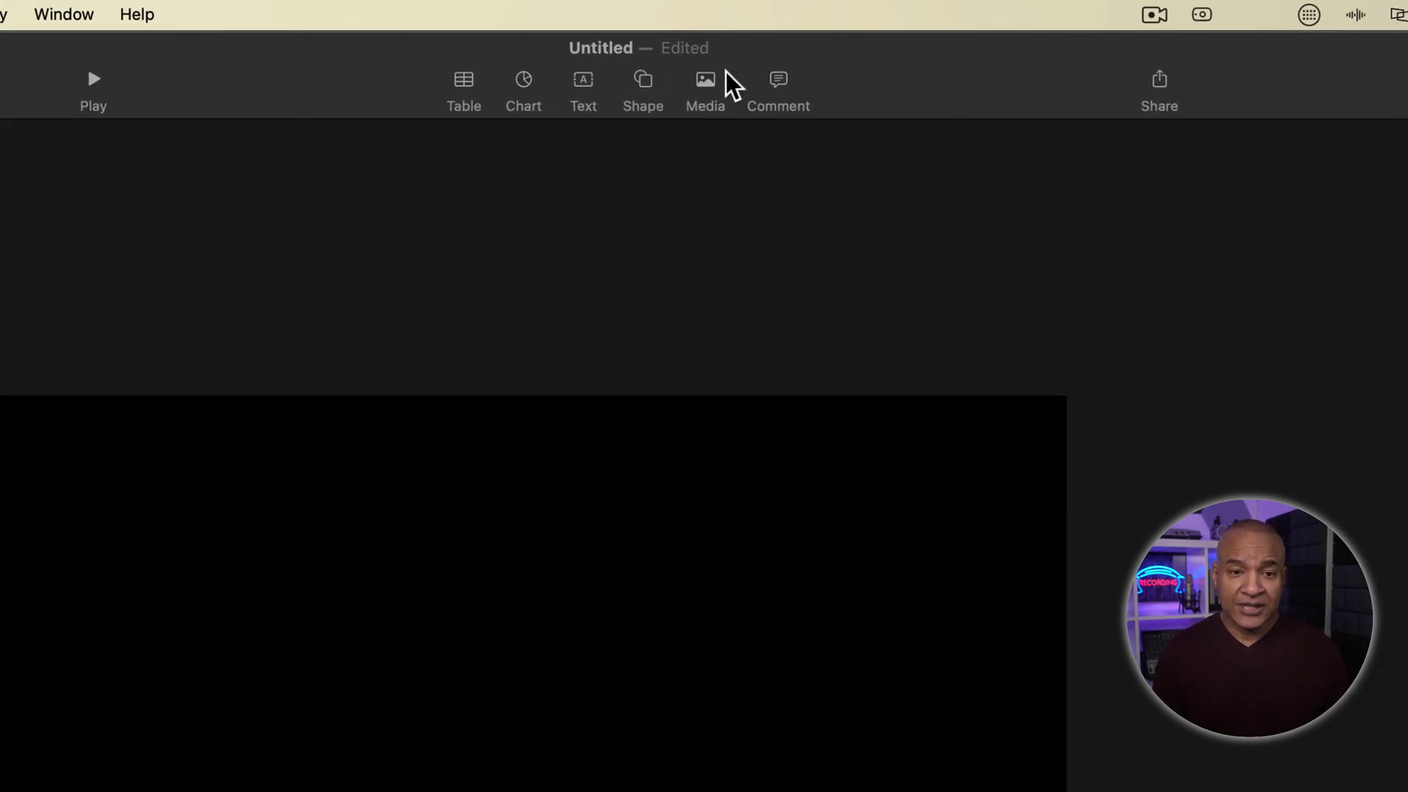
left_click(702, 80)
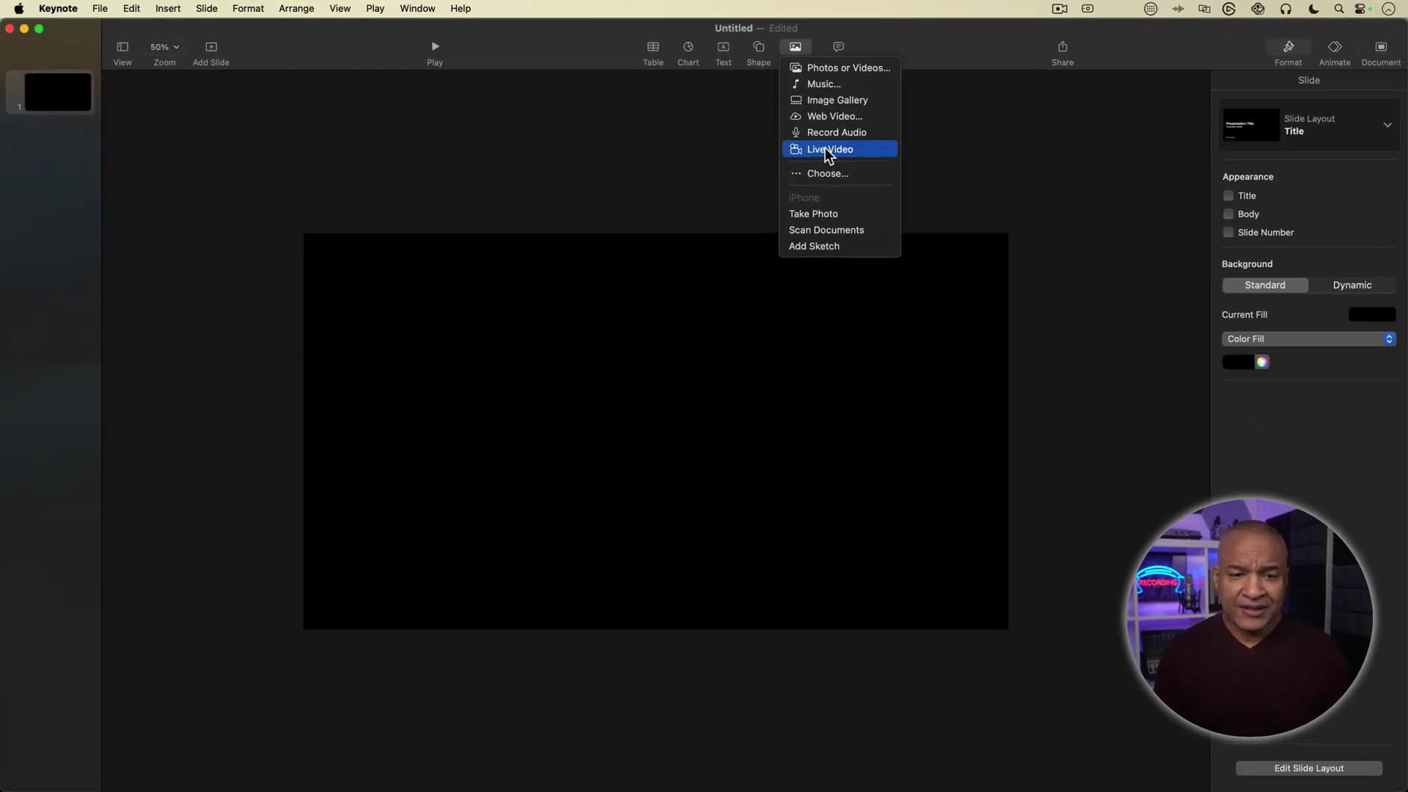
left_click(816, 159)
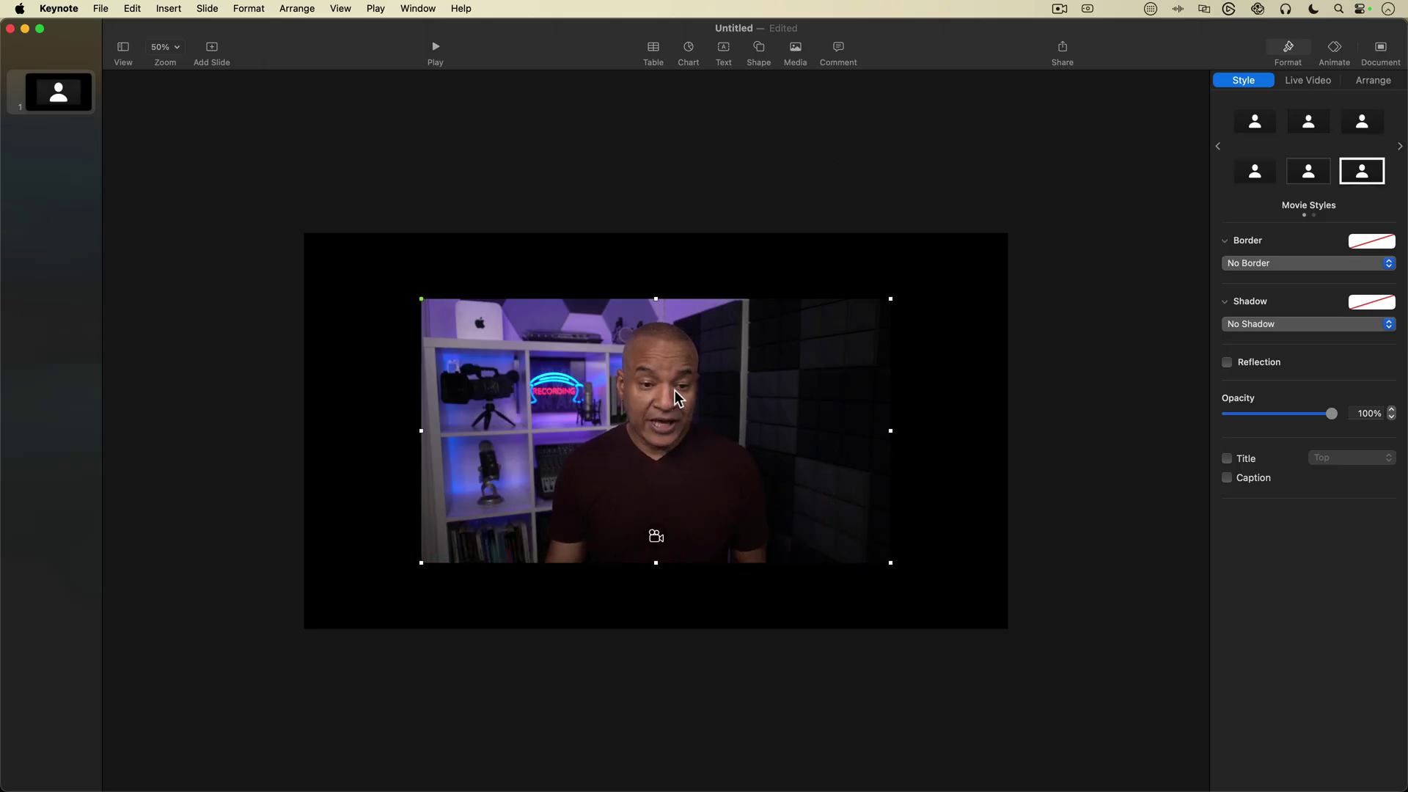
mouse_move(674, 390)
left_mouse_down()
mouse_move(710, 343)
mouse_move(667, 364)
mouse_move(701, 385)
mouse_move(678, 386)
left_mouse_up()
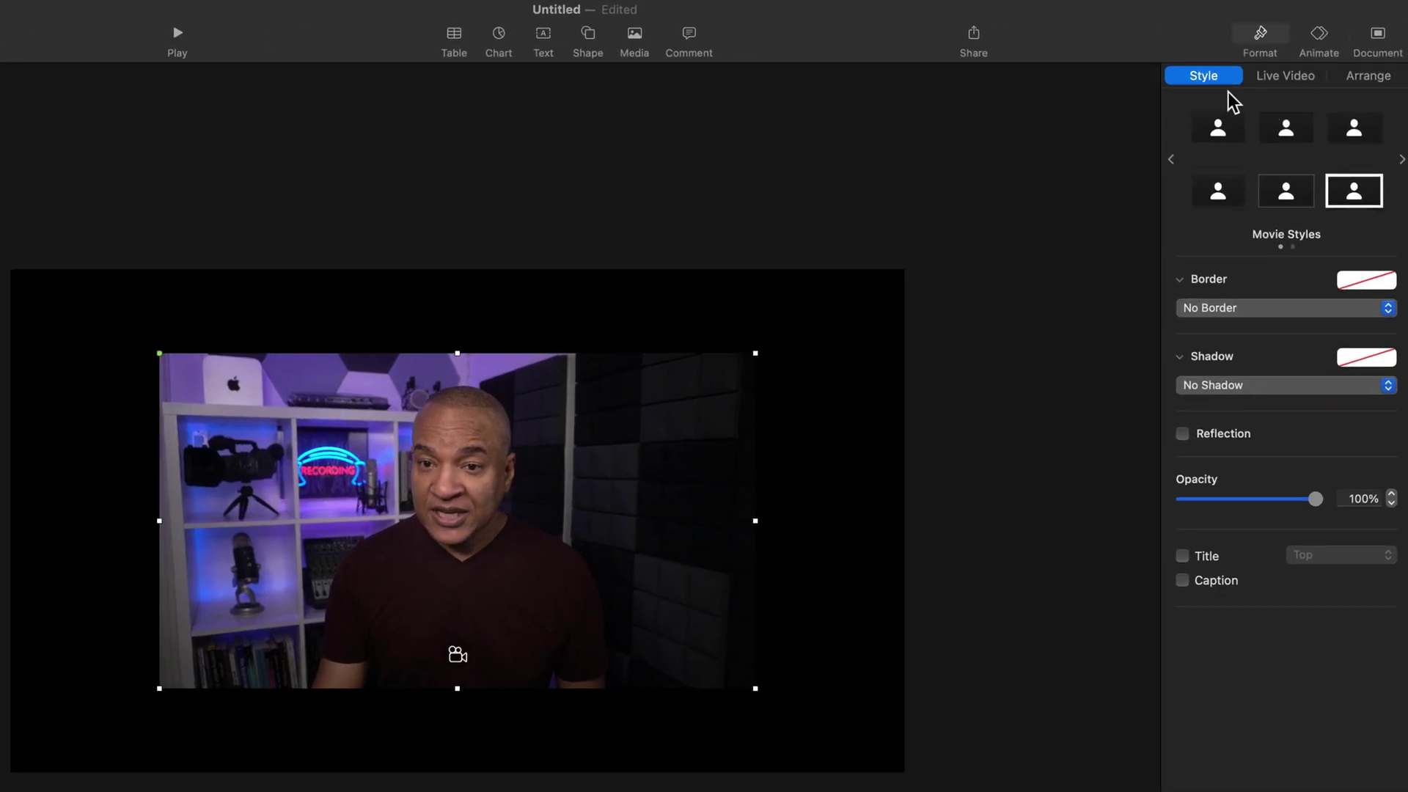
Step: Inspect the live video source list and the options for adding another camera or device
left_click(1290, 81)
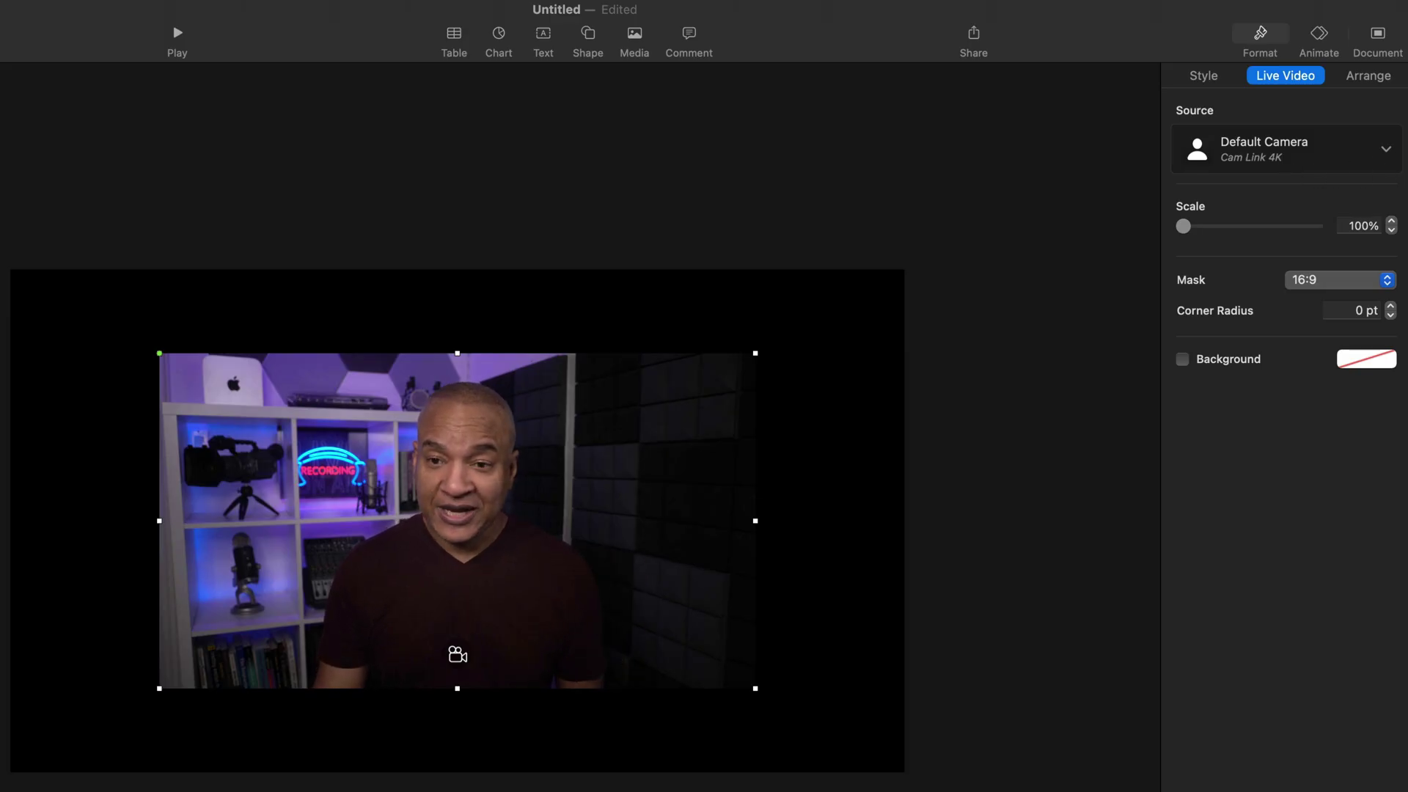
left_click(1386, 150)
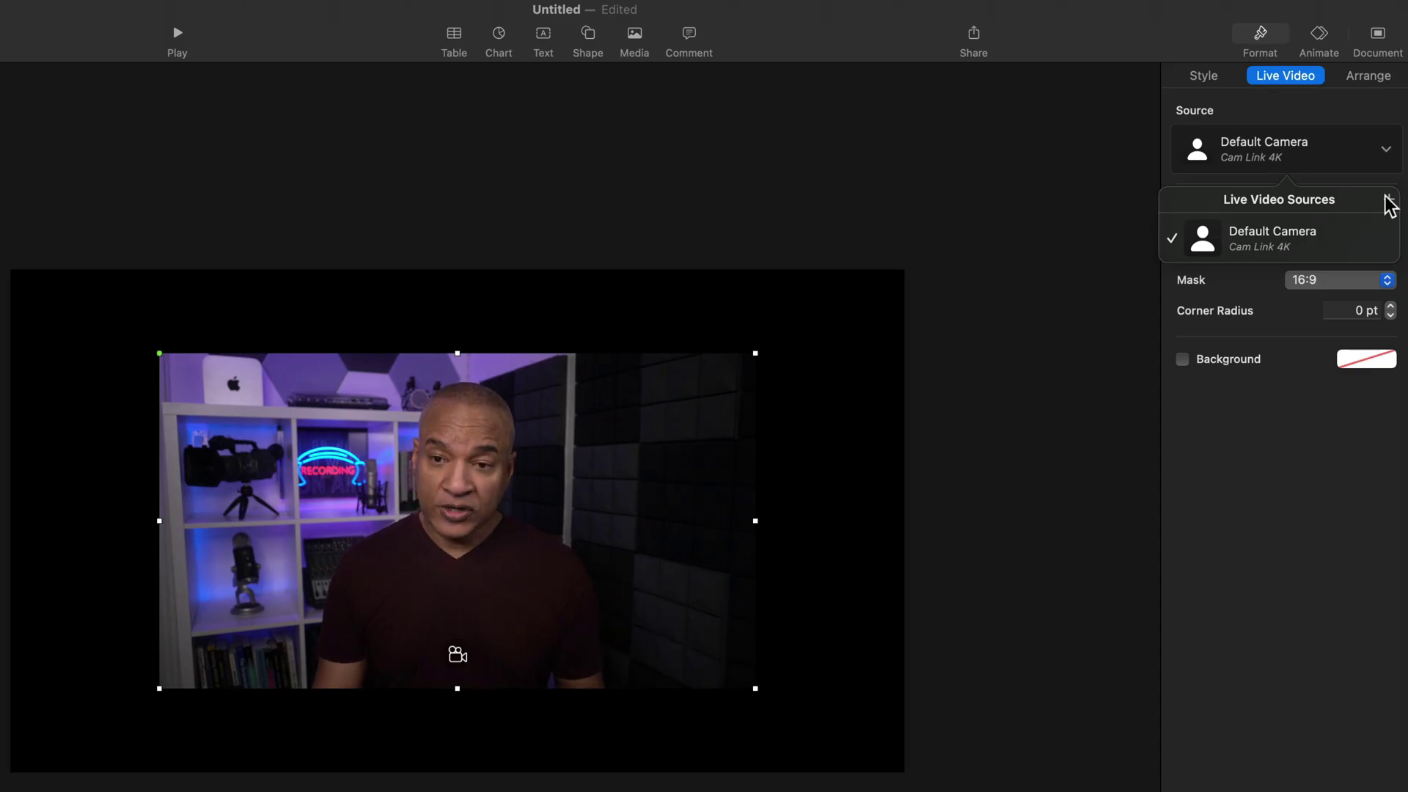
left_click(1389, 200)
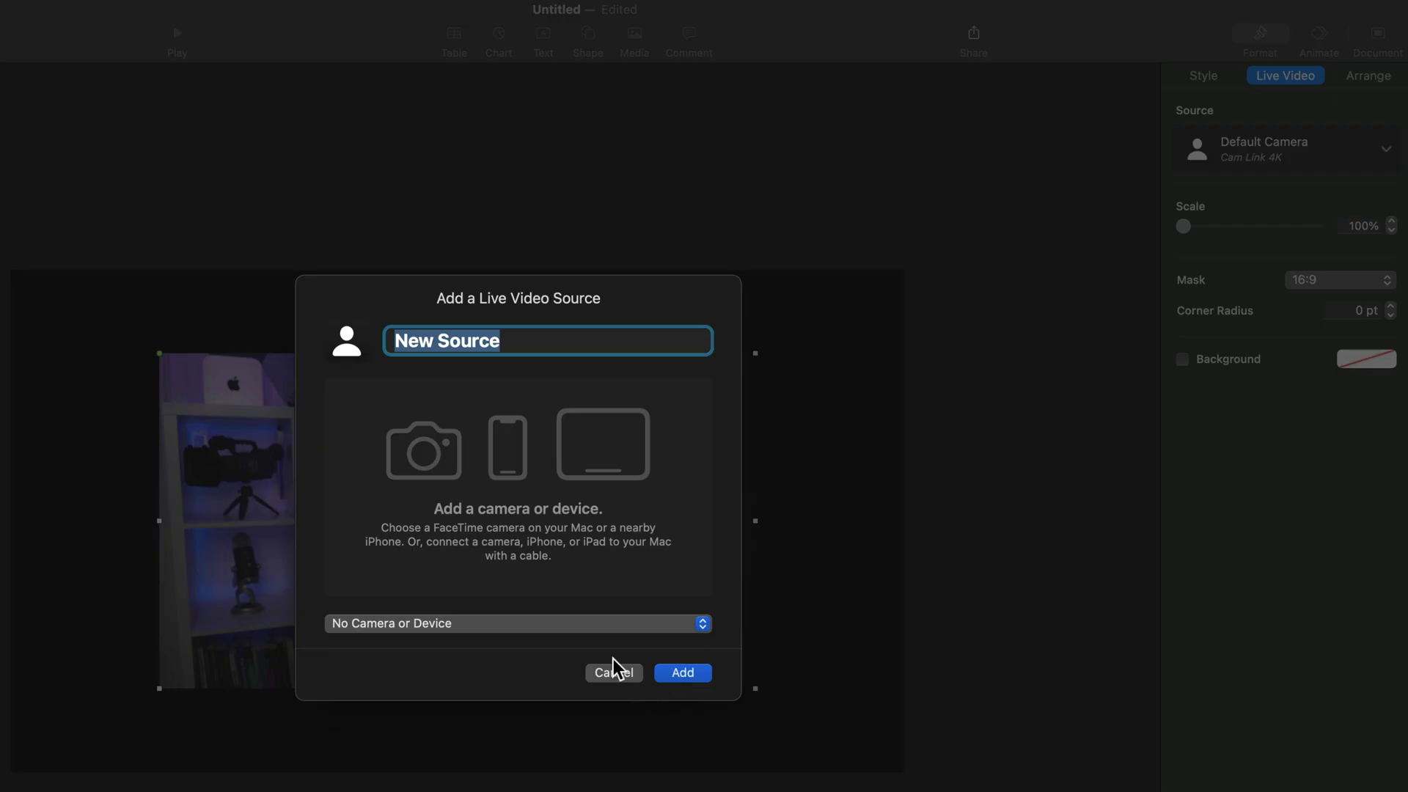
left_click(622, 675)
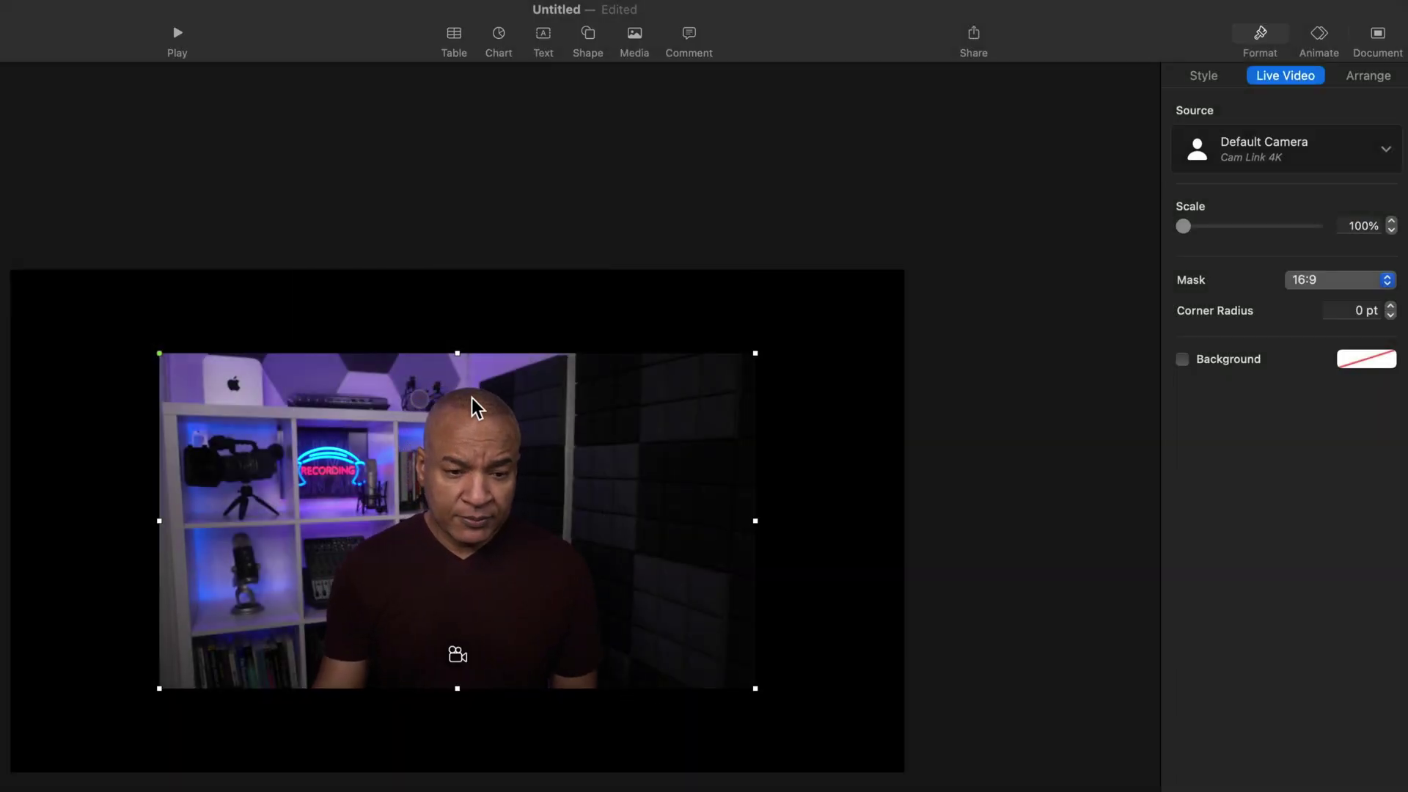
Step: Enlarge the live video to fill the whole slide and set its mask to Circle
left_click_drag(472, 402, 320, 315)
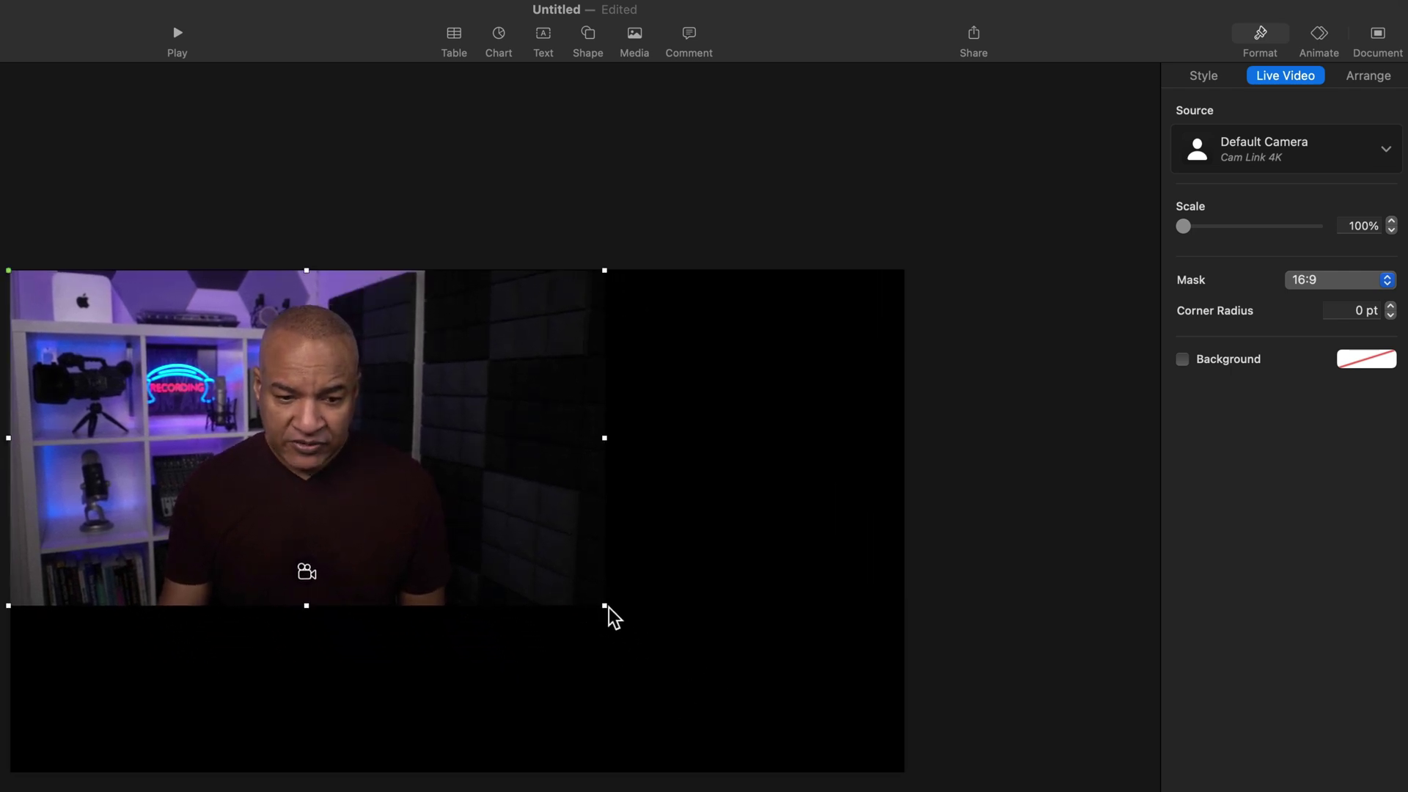
left_click_drag(603, 606, 904, 769)
left_click_drag(436, 382, 440, 389)
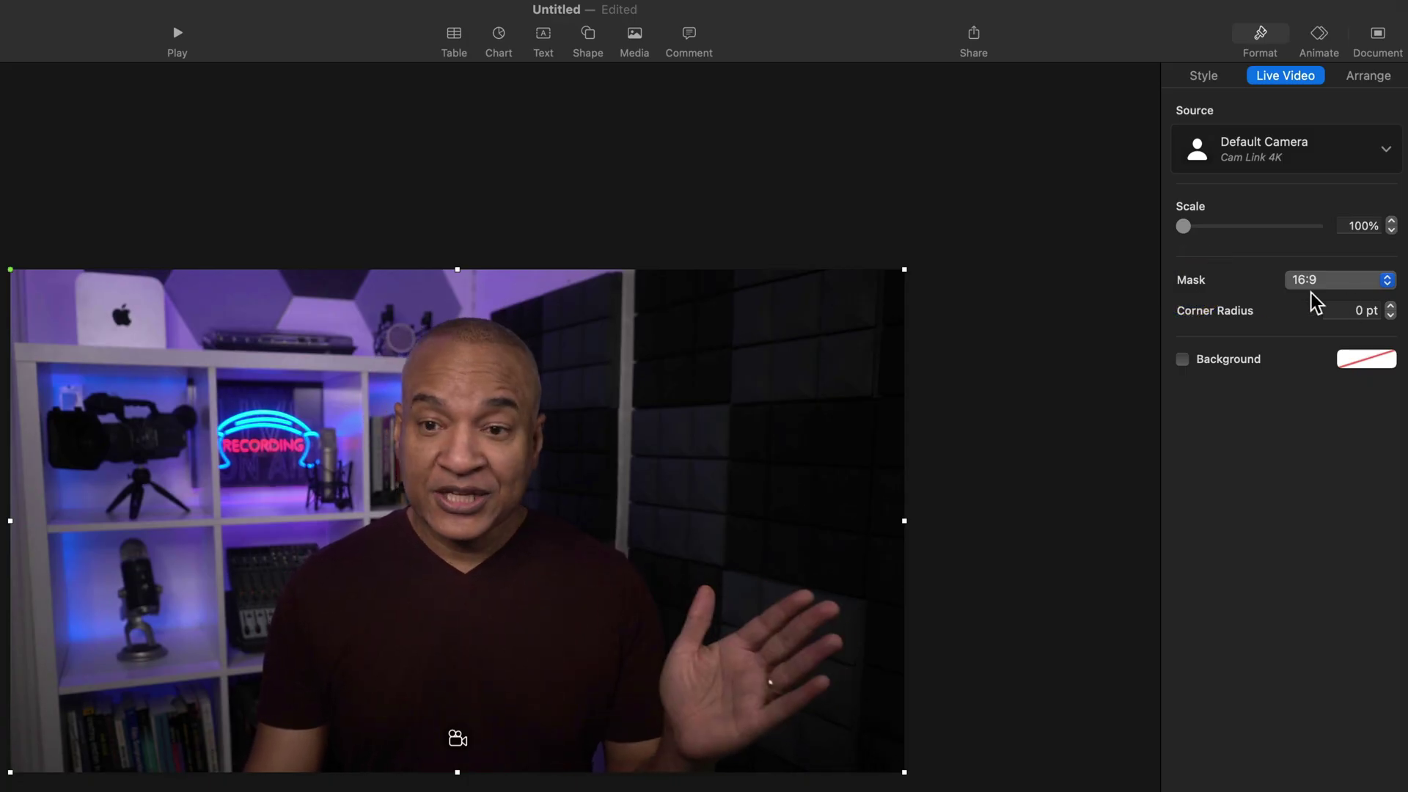
left_click(1365, 282)
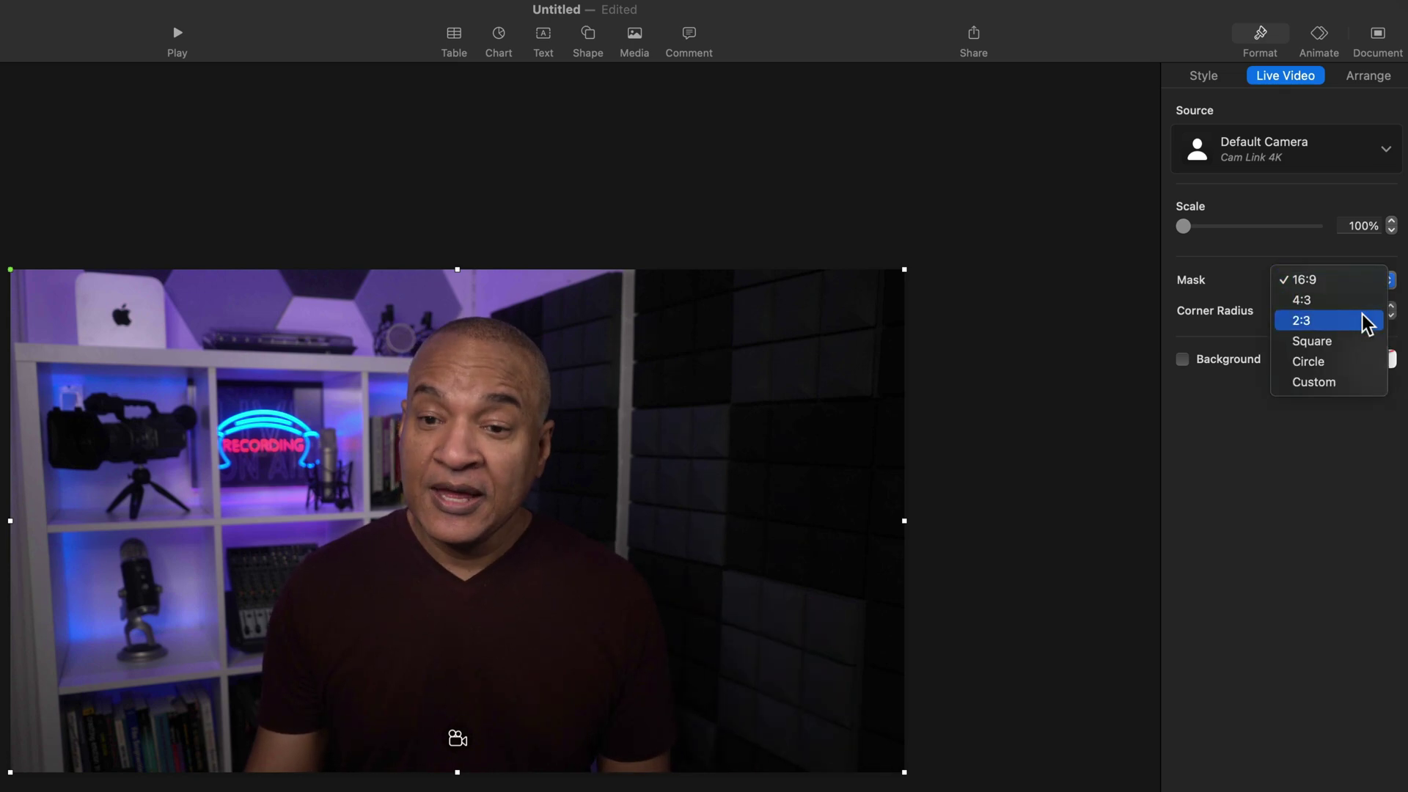
left_click(1308, 363)
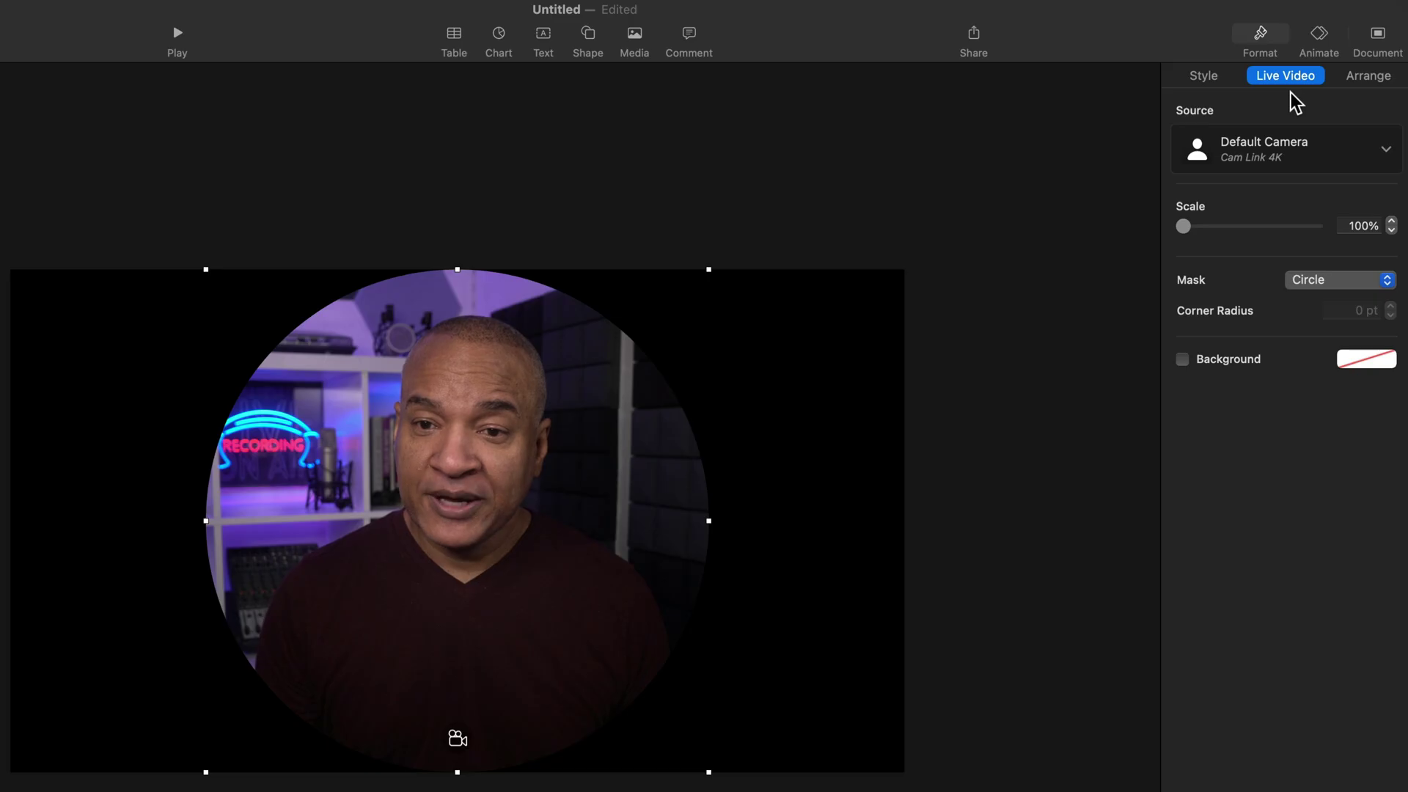
Step: Add a Line border to the circular live video, using the solid line style and white colour
left_click(1201, 76)
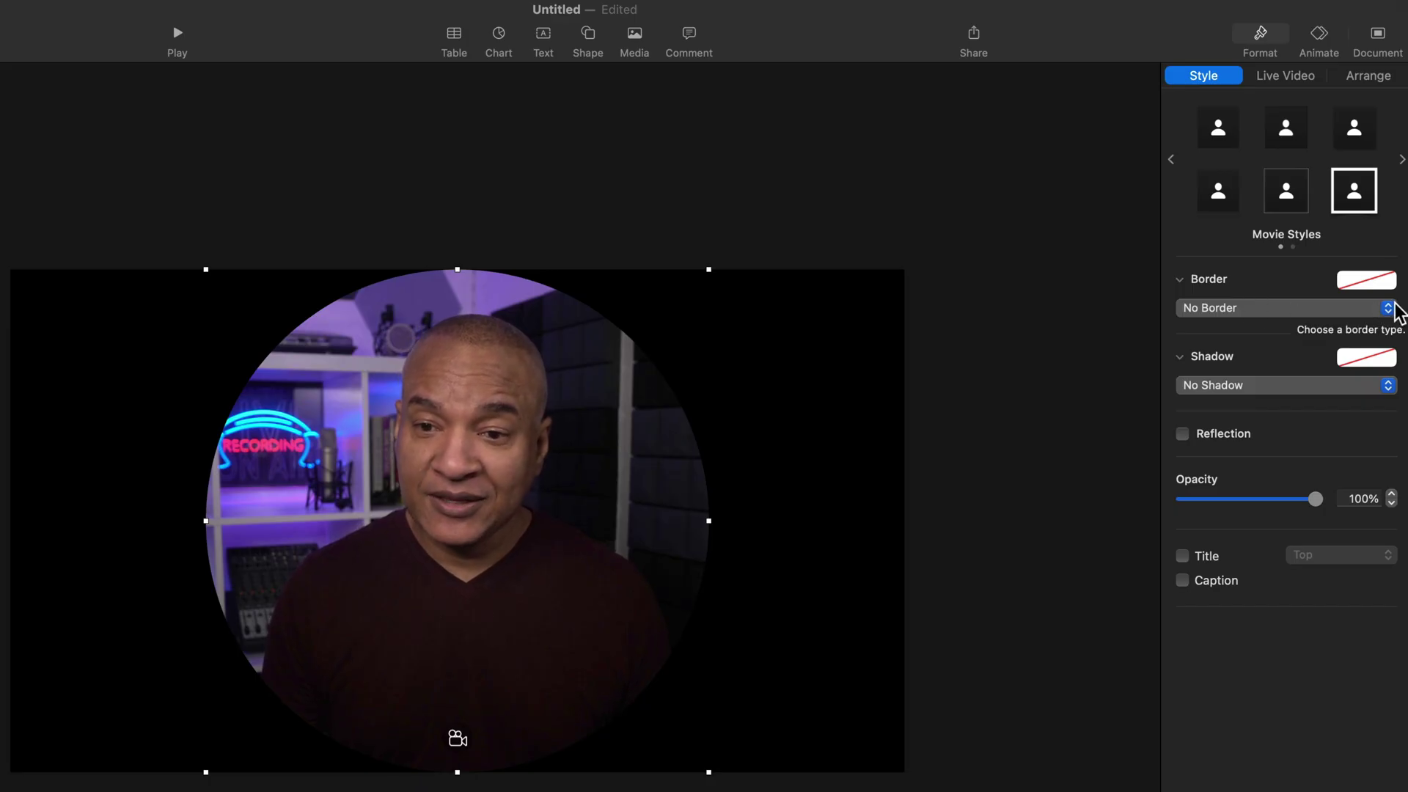
left_click(1388, 309)
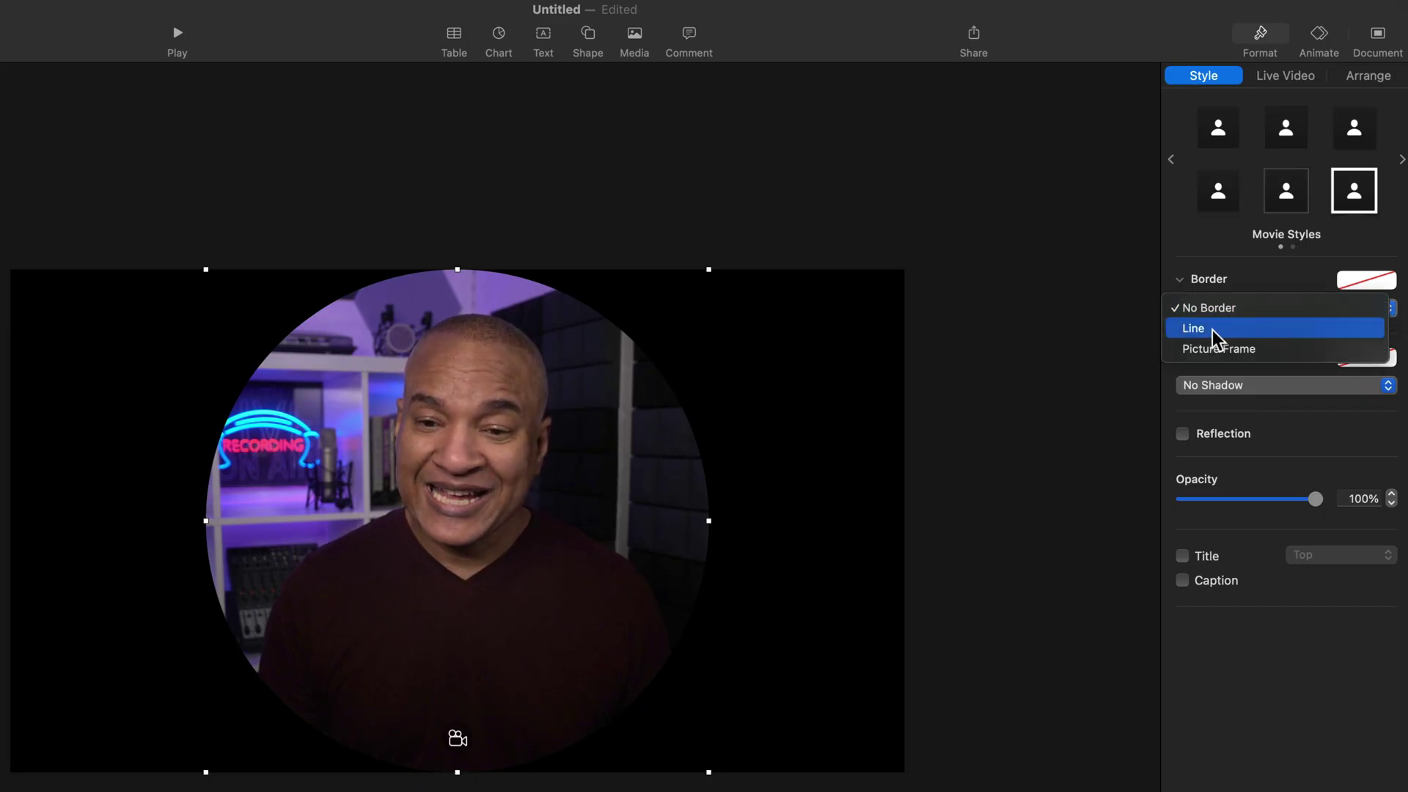
left_click(1192, 329)
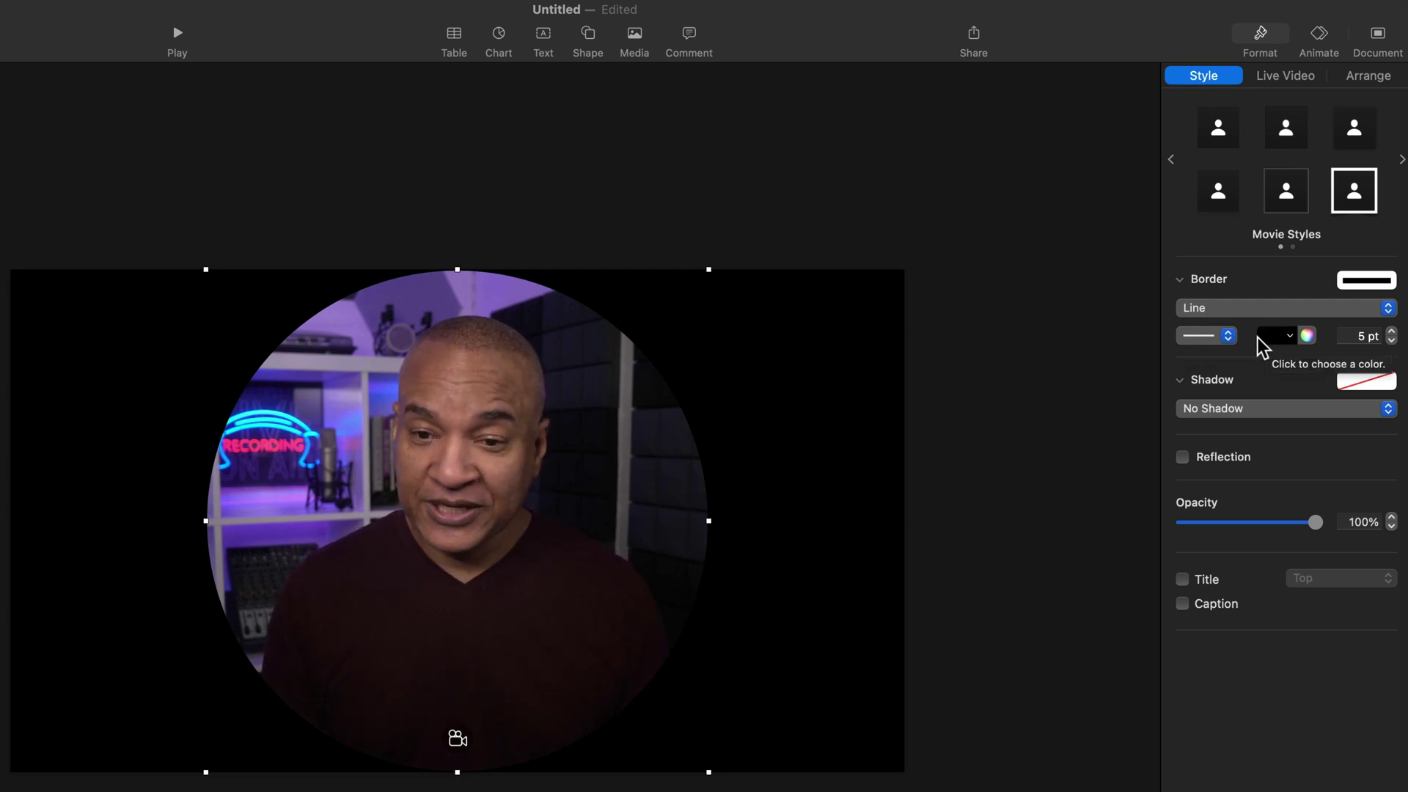
left_click(1232, 337)
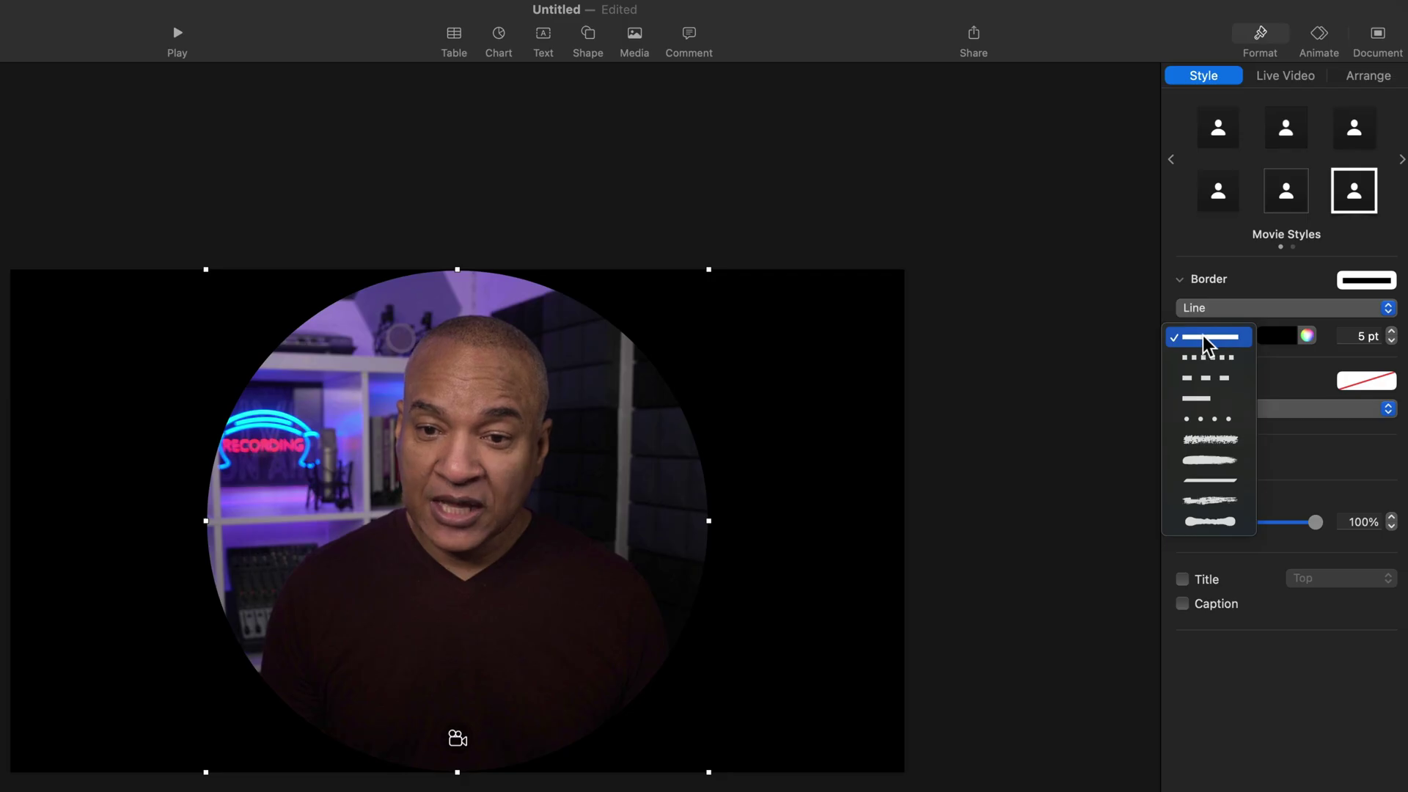
left_click(1204, 337)
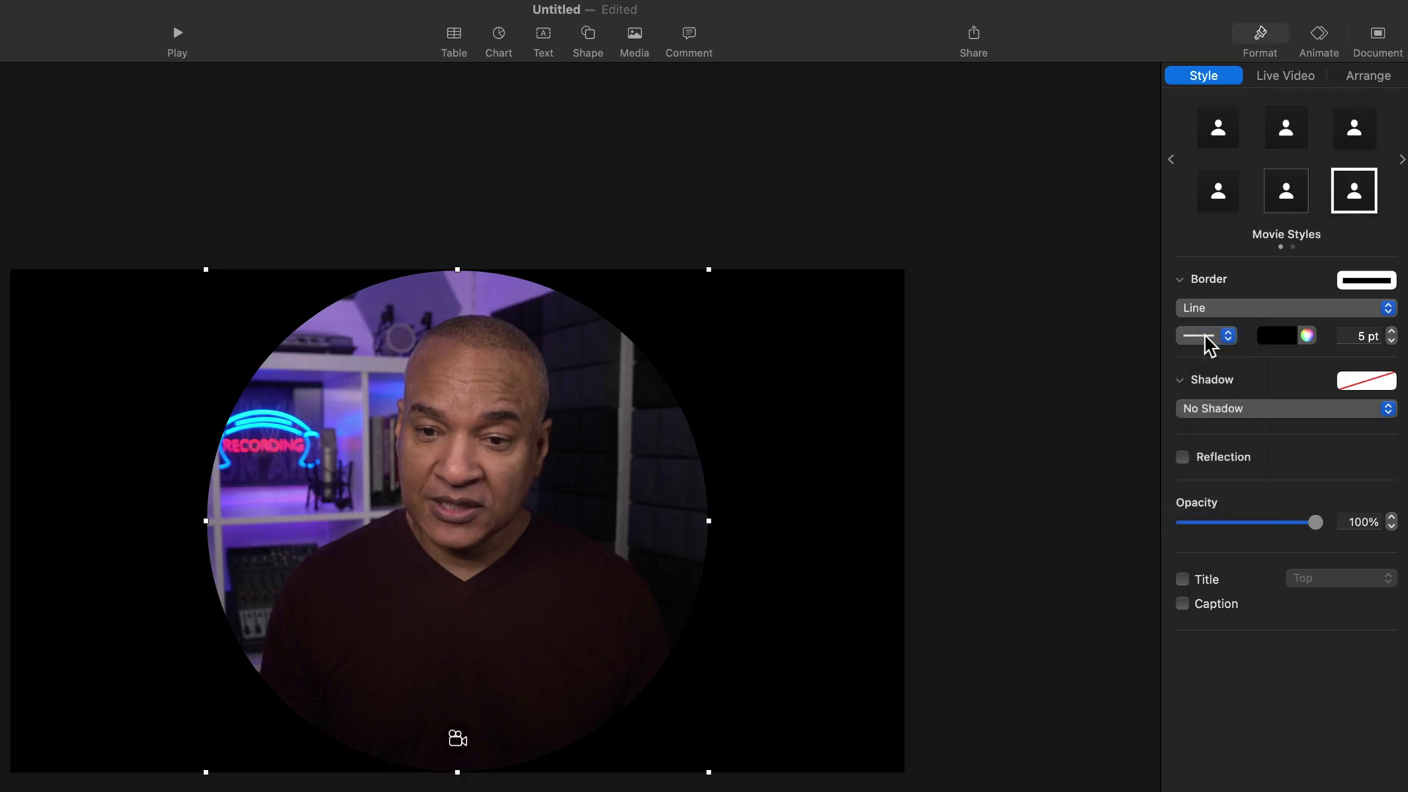
left_click(1292, 340)
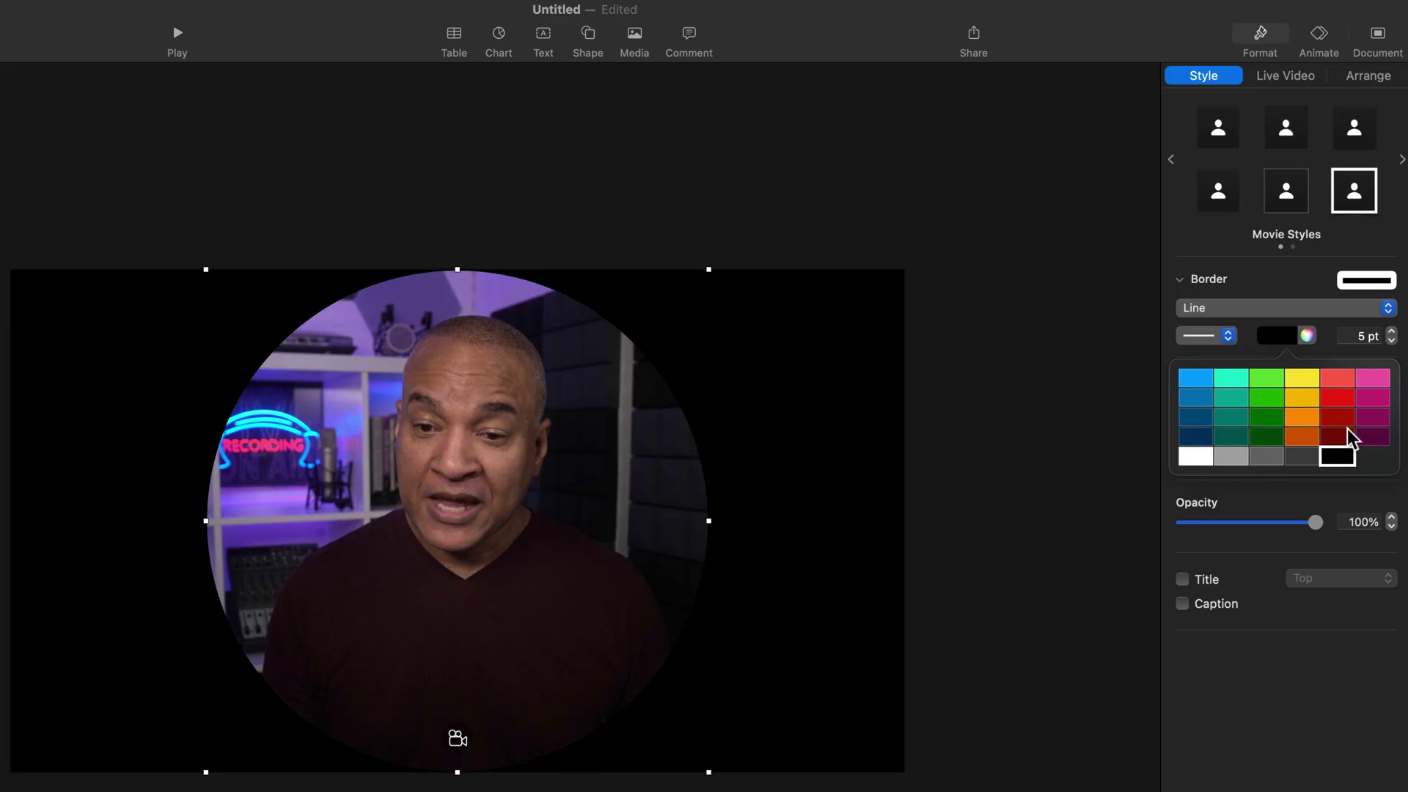
left_click(1196, 458)
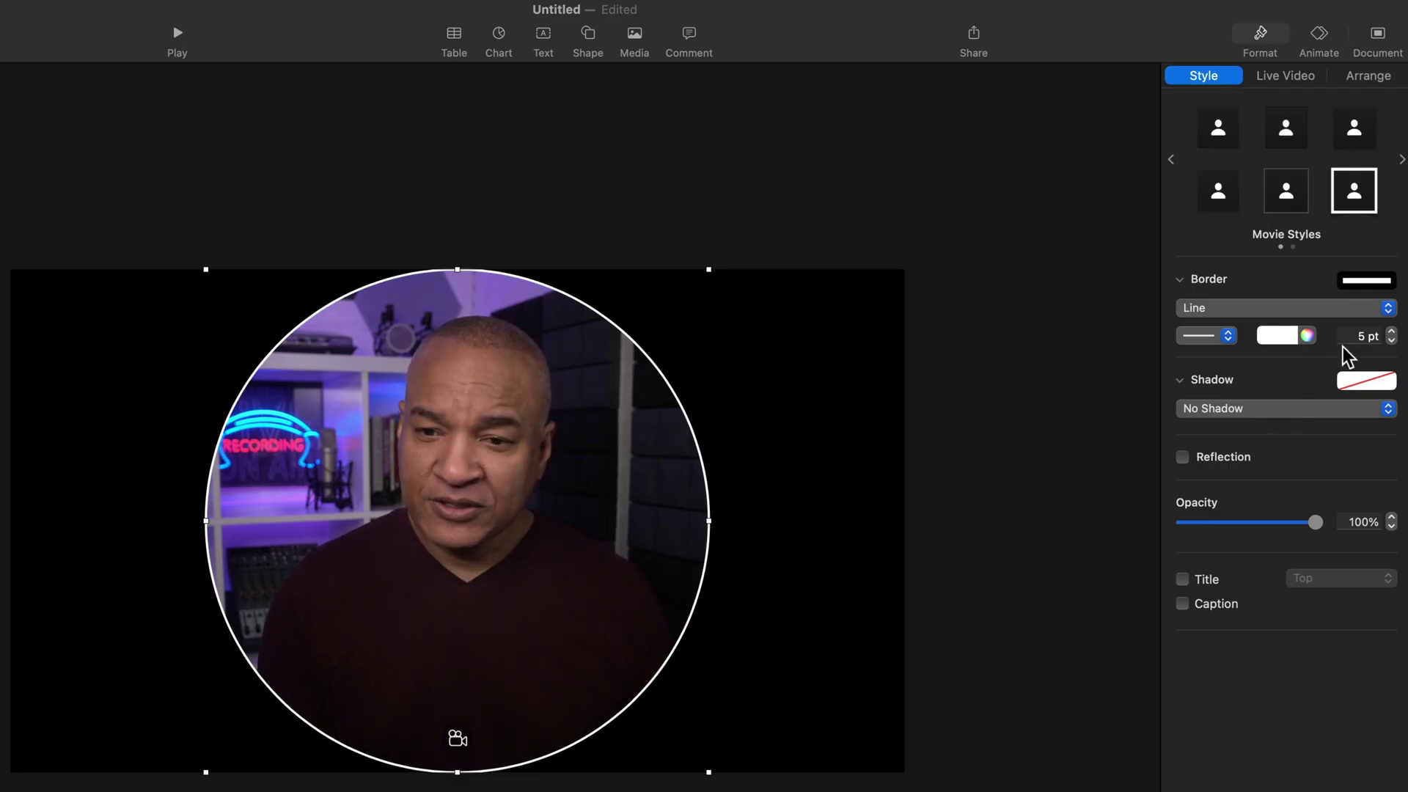
Step: Increase the white border's width to 10 pt
left_click(1391, 332)
left_click(1391, 331)
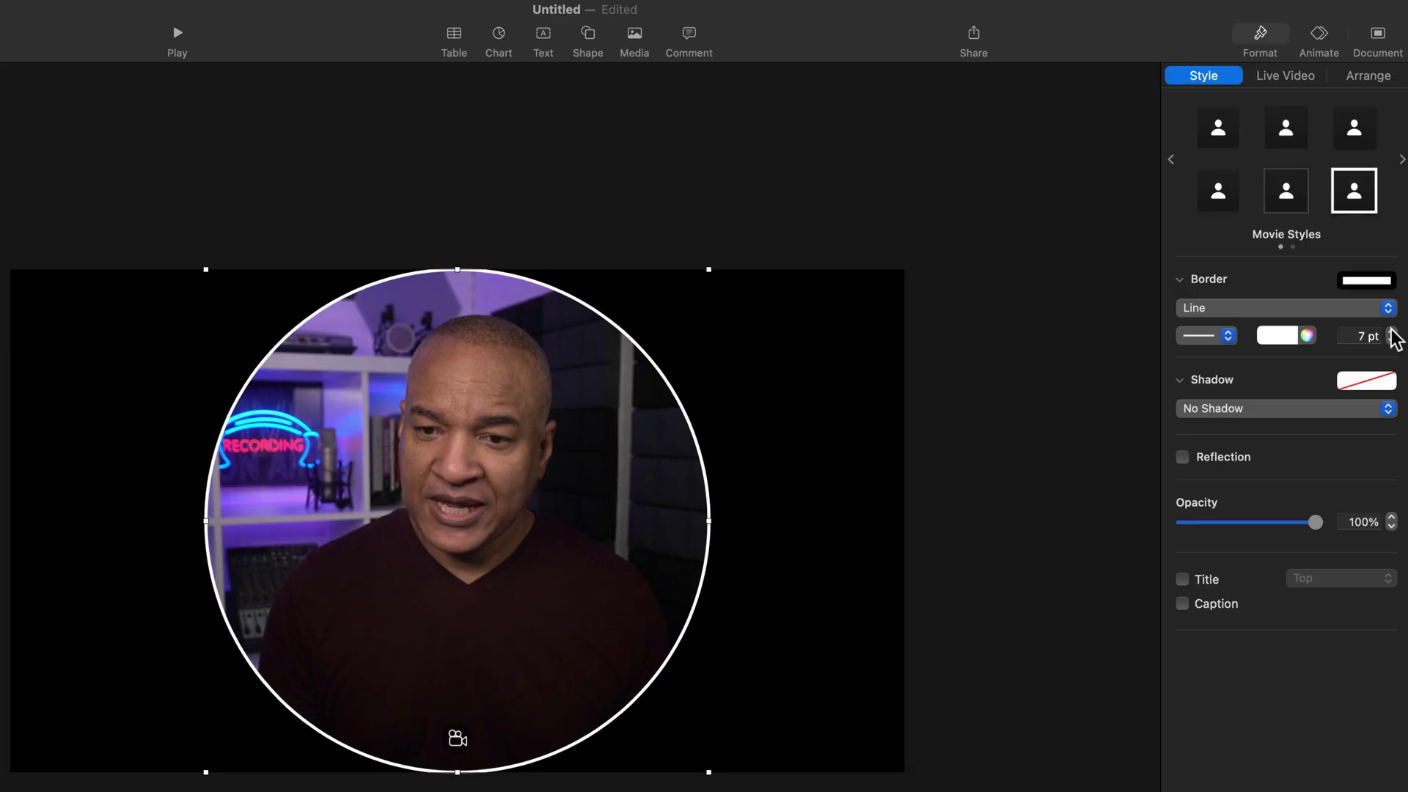
left_click(1391, 331)
left_click(1391, 331)
left_click(1392, 332)
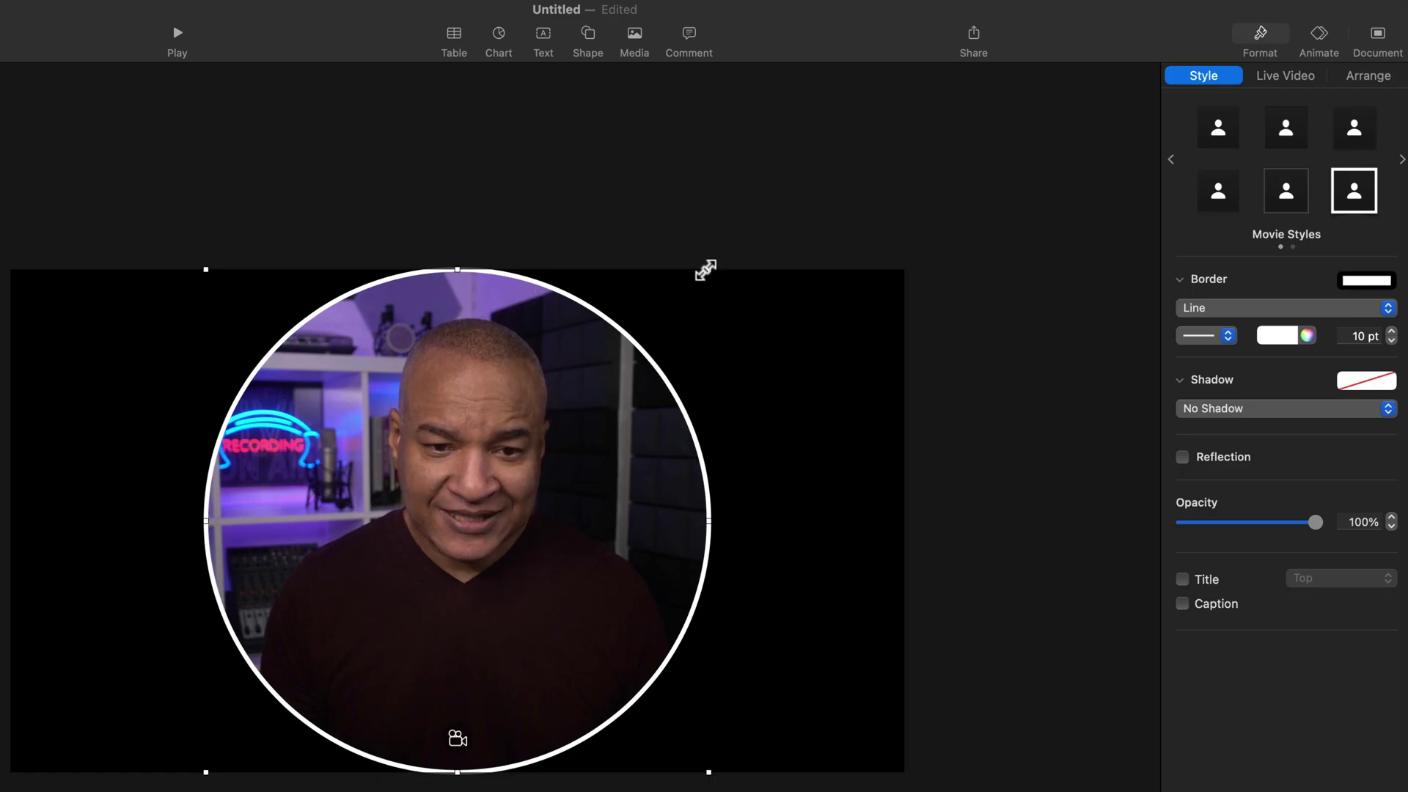
Step: Shrink the circular live video slightly from opposite corners so its whole border fits inside the slide
left_click_drag(706, 269, 698, 277)
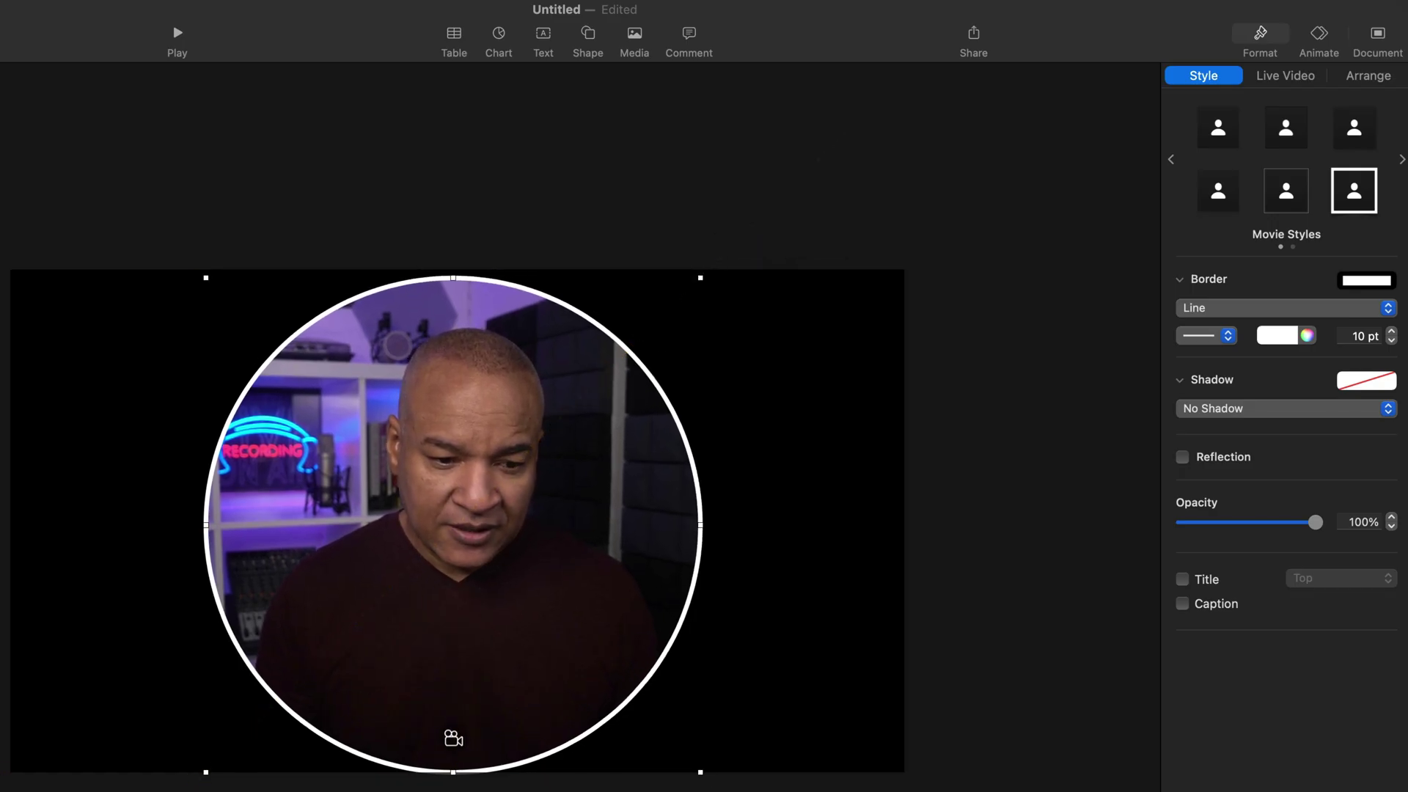
left_click_drag(206, 772, 209, 769)
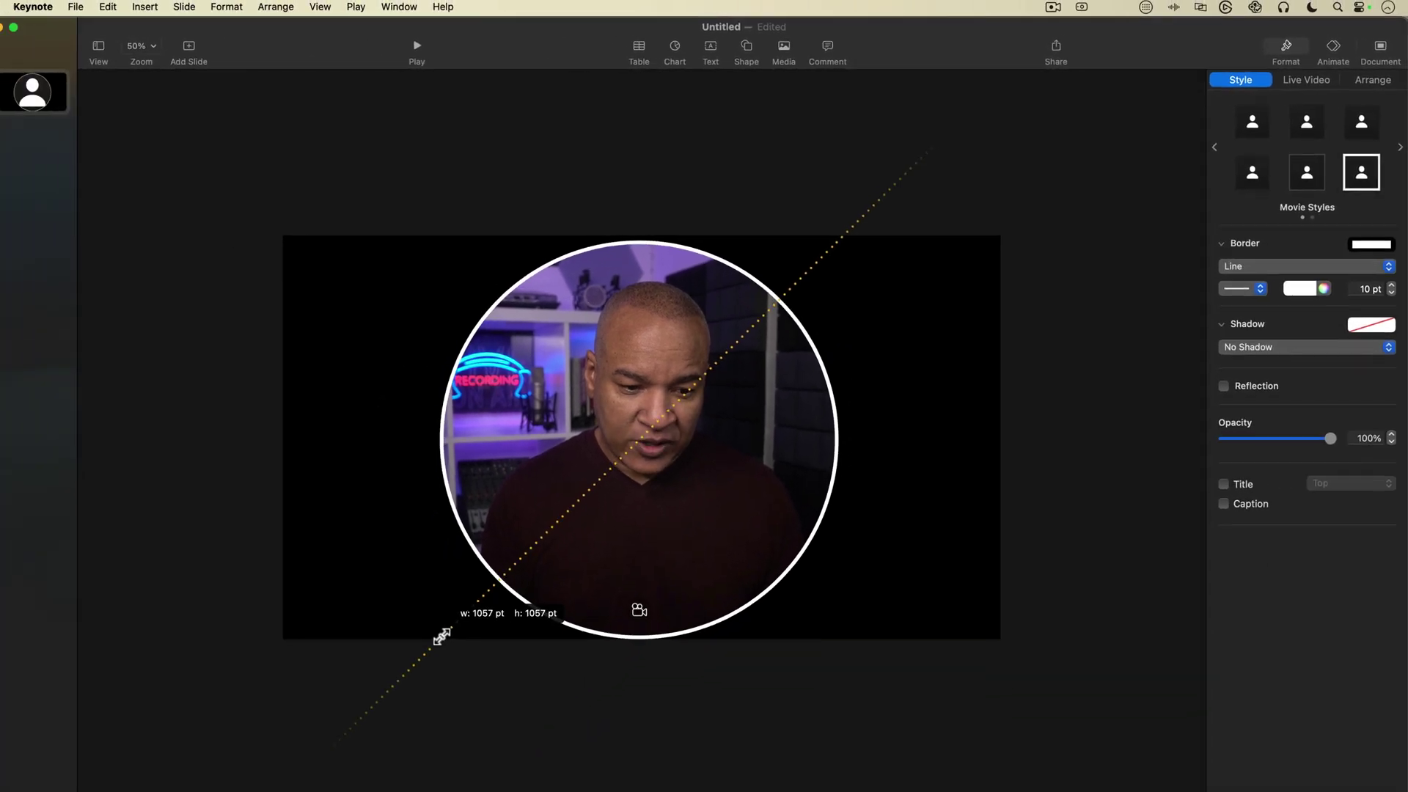
left_click_drag(442, 636, 447, 634)
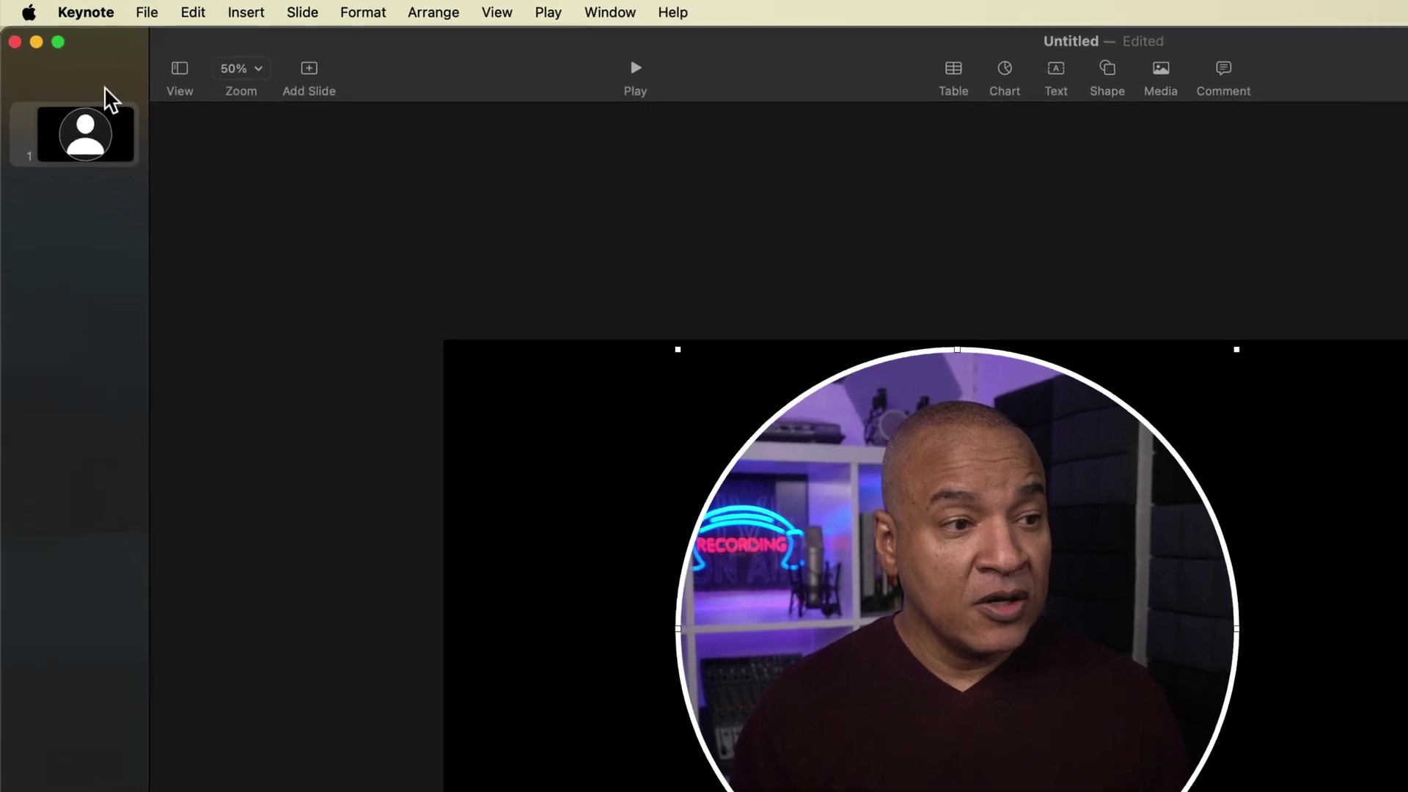
Step: Open the Mac's System Settings and move its window aside to uncover the face in the live video
left_click(29, 12)
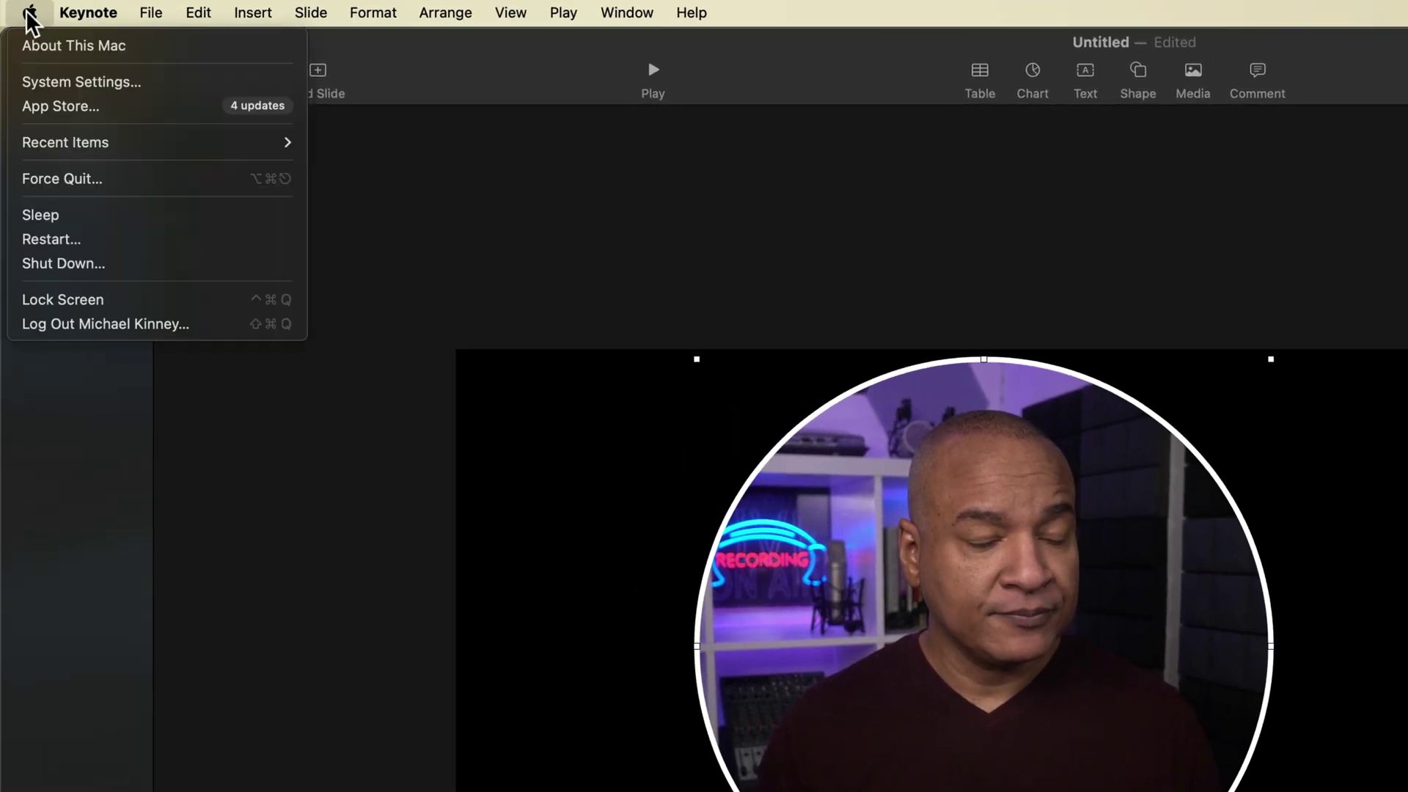
left_click(40, 85)
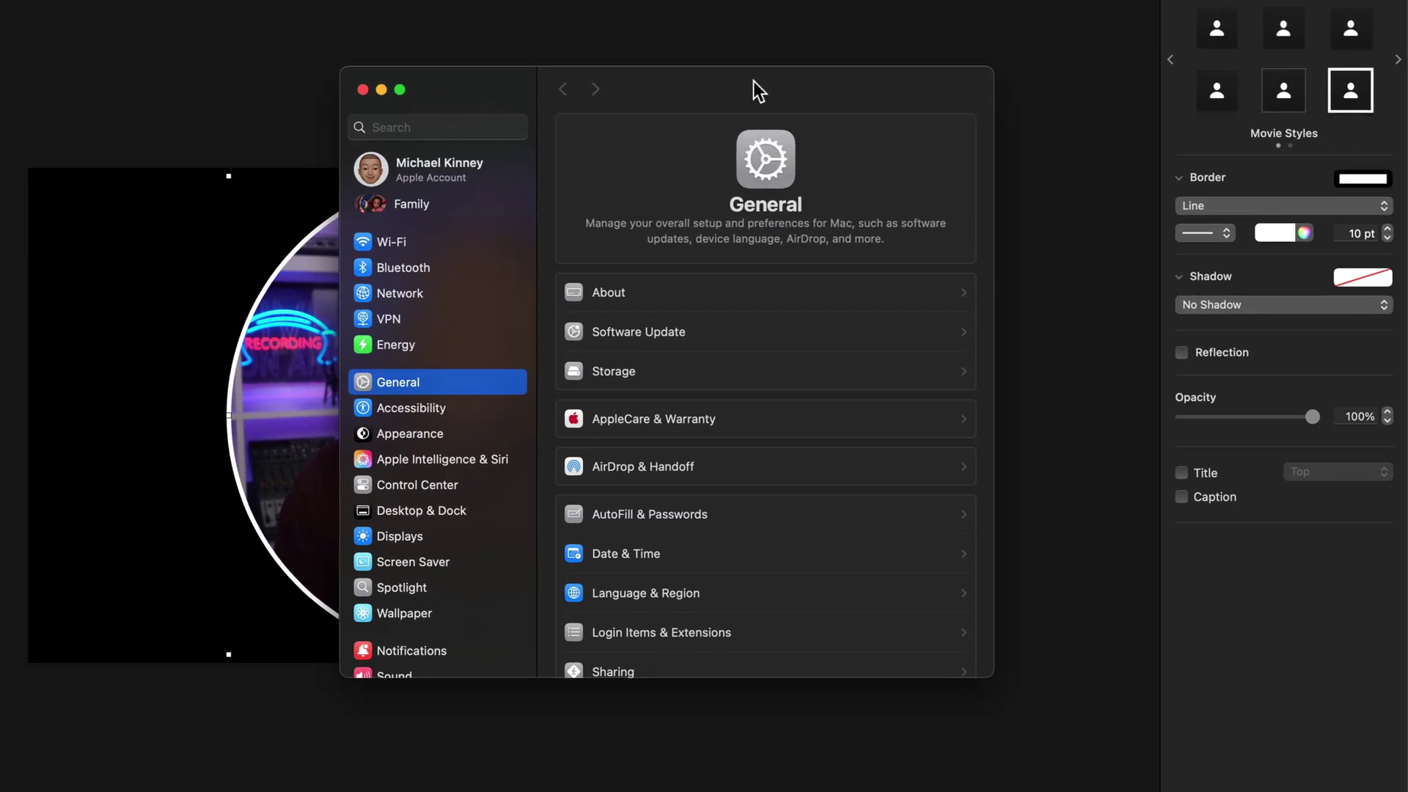
left_click_drag(754, 80, 996, 72)
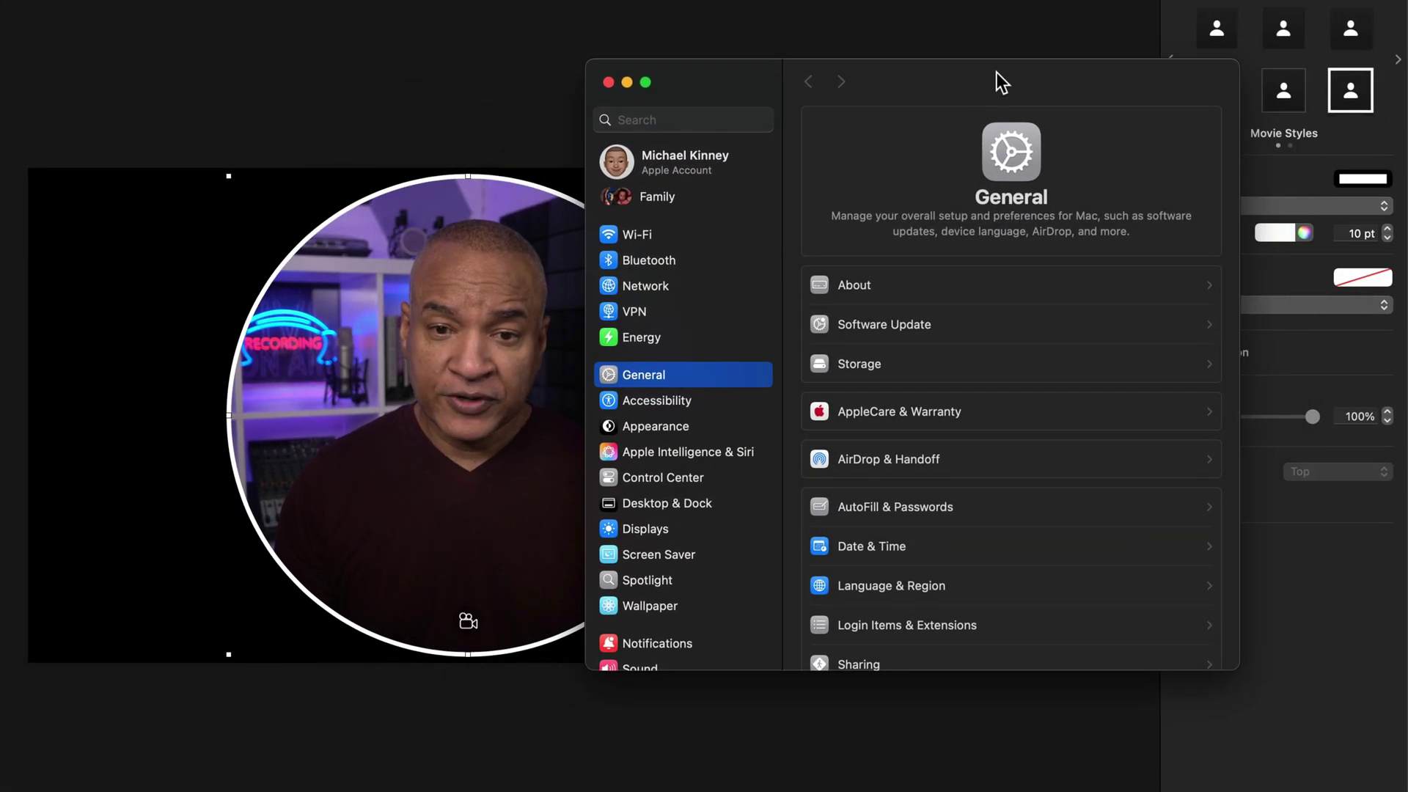
Step: Check the selected sound input device and its input level in the Mac's Sound settings, and close System Settings
scroll(705, 550, "down", 2)
scroll(706, 550, "down", 4)
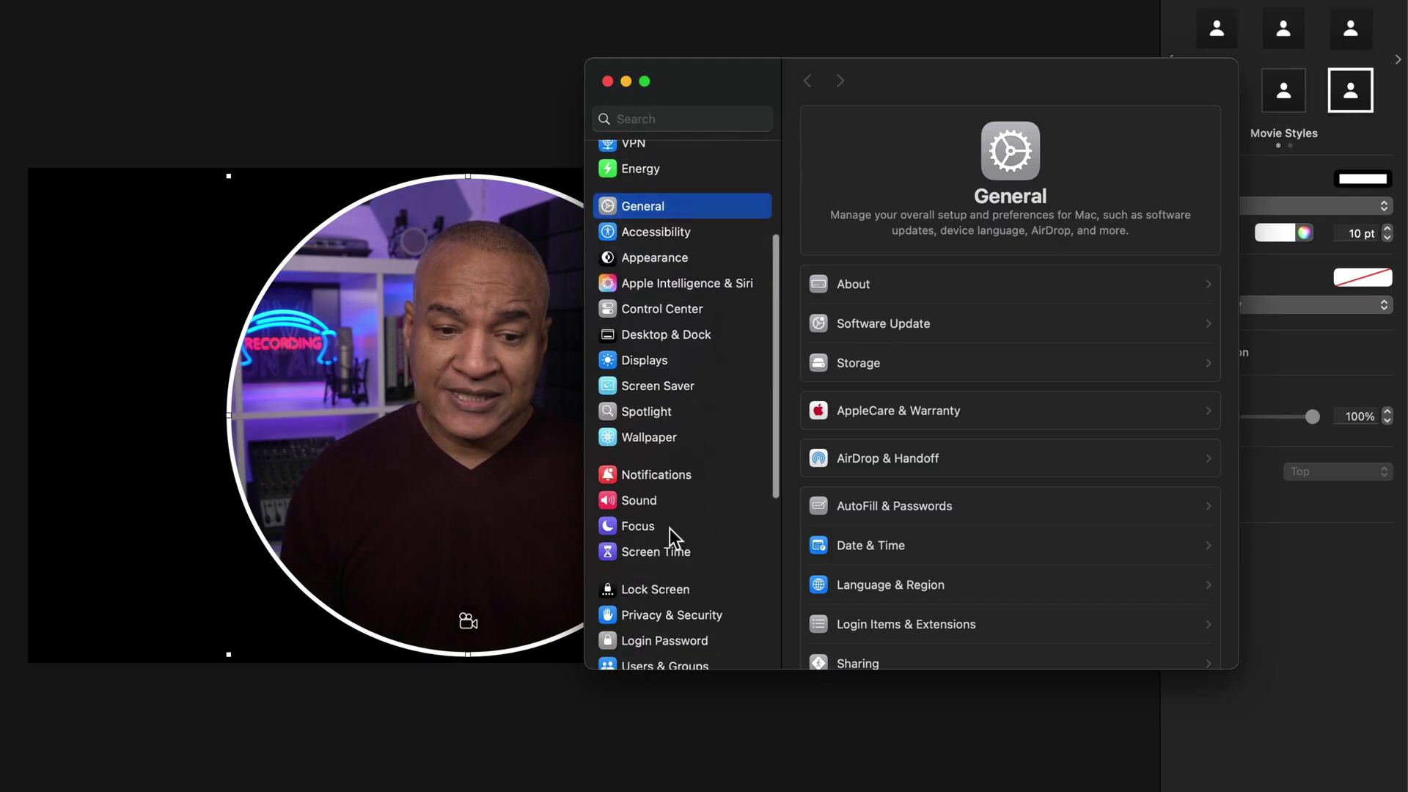
left_click(608, 501)
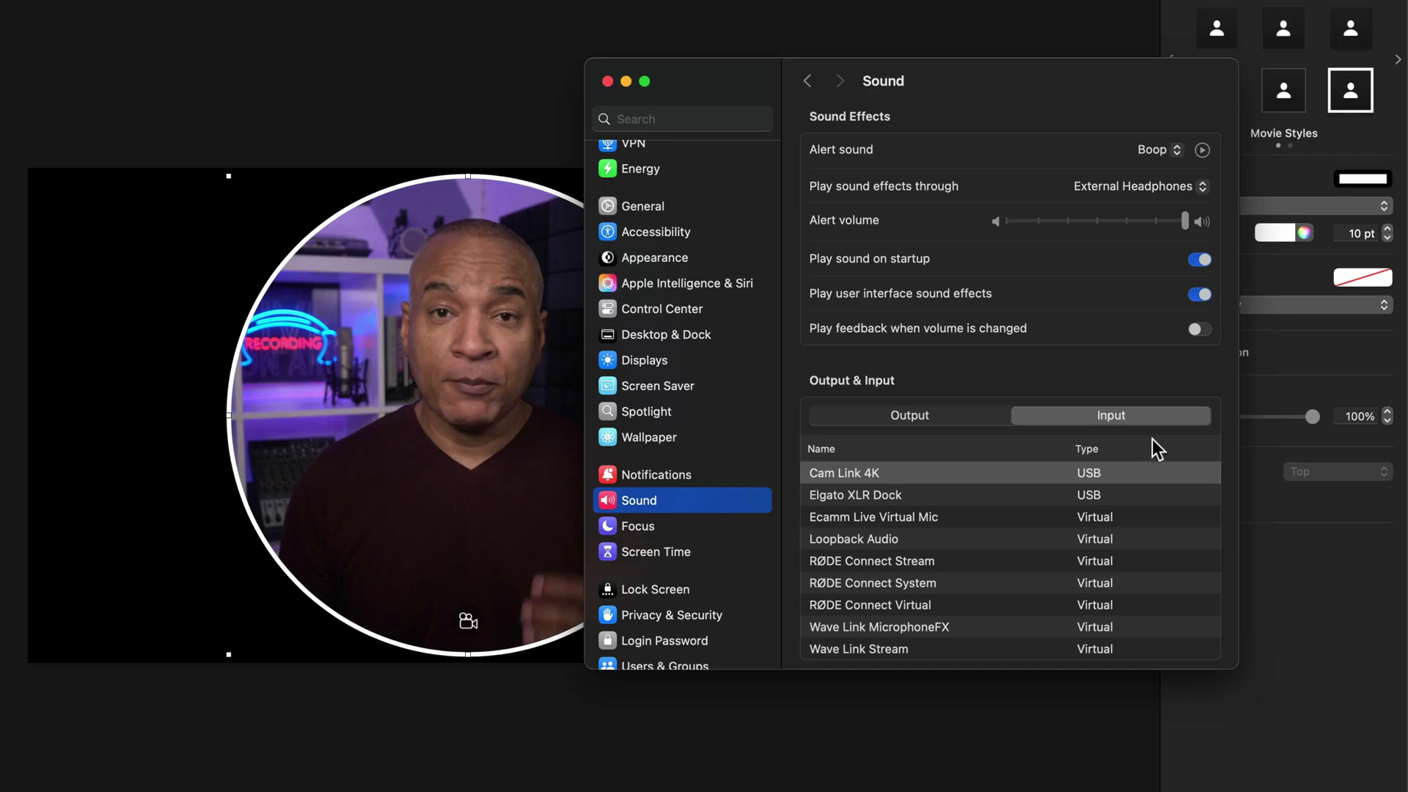
scroll(1147, 441, "down", 3)
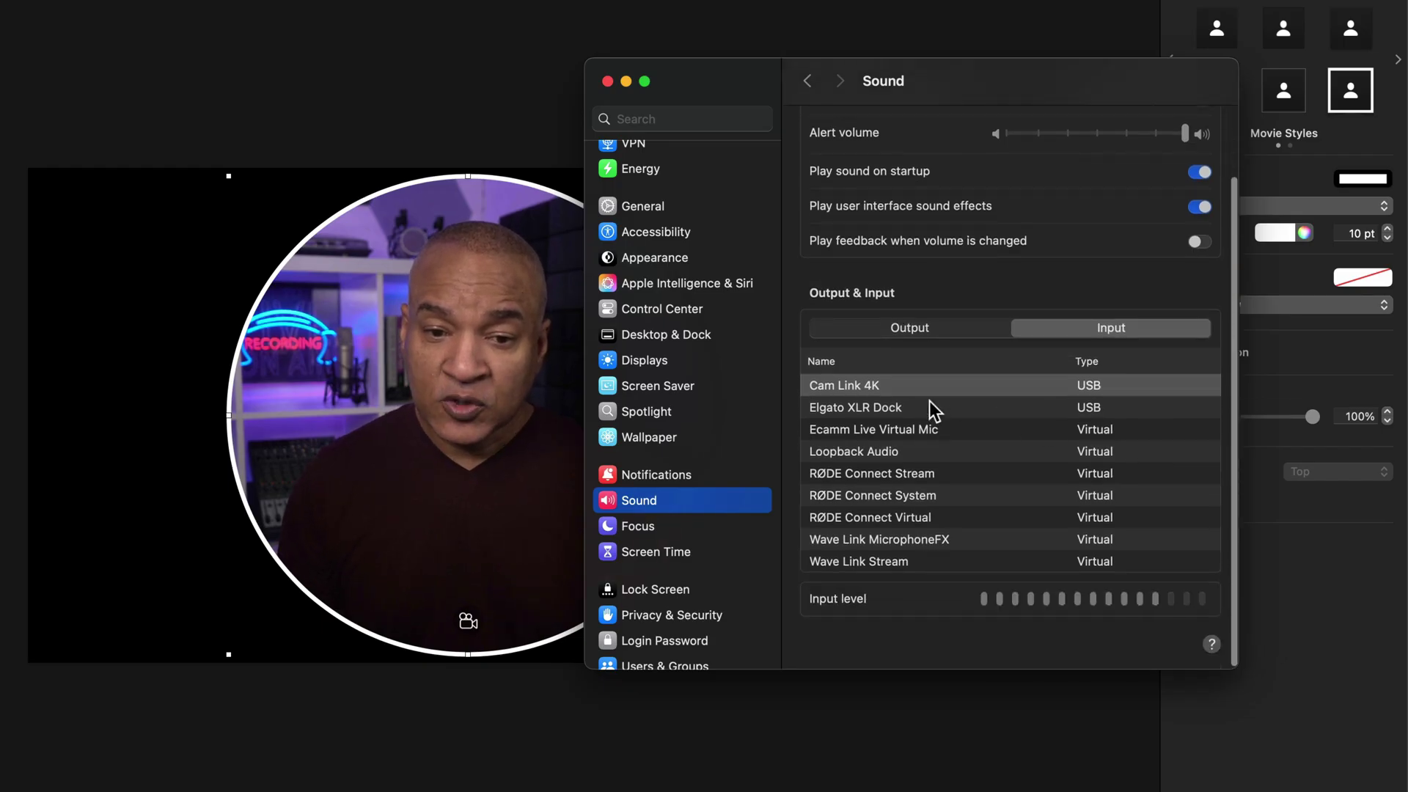
scroll(931, 389, "down", 1)
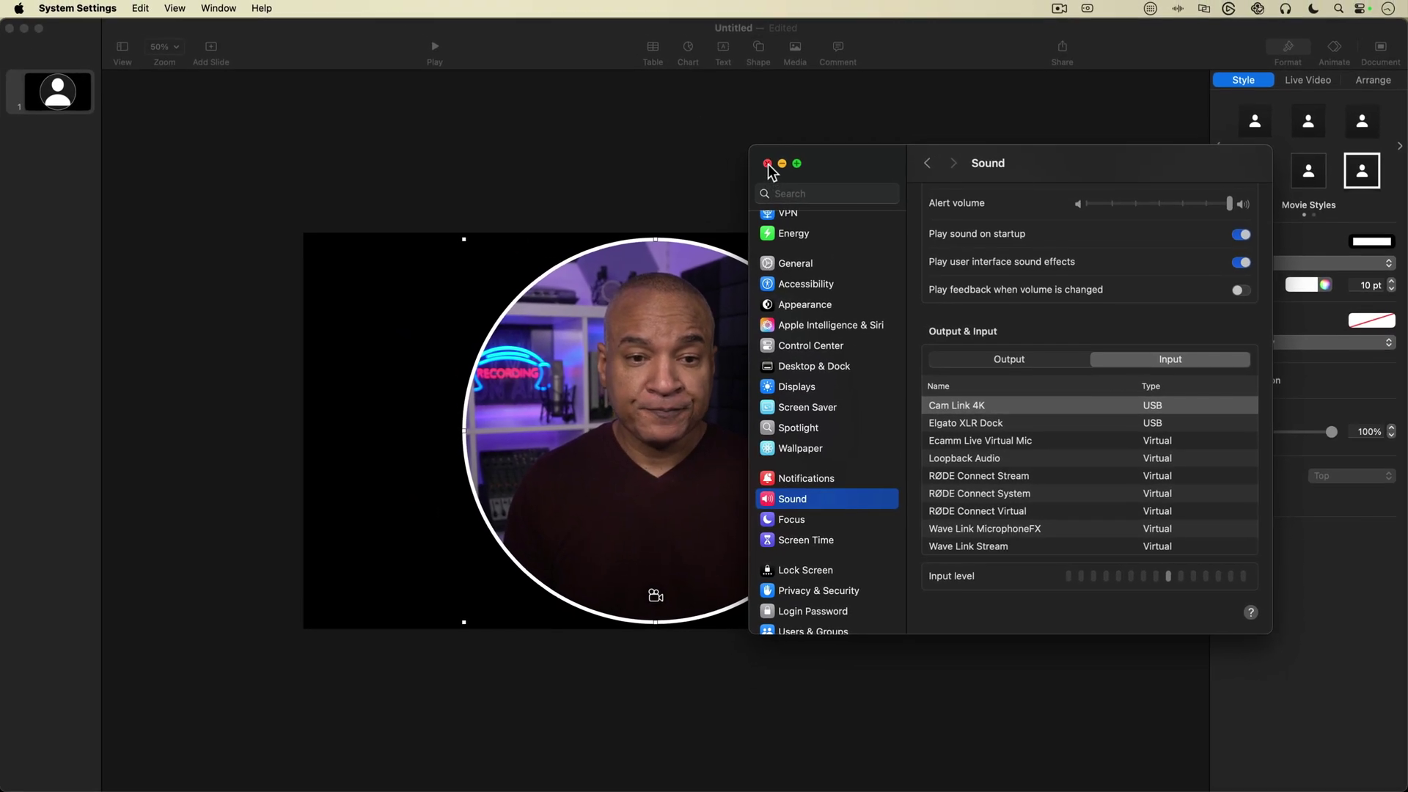
left_click(766, 163)
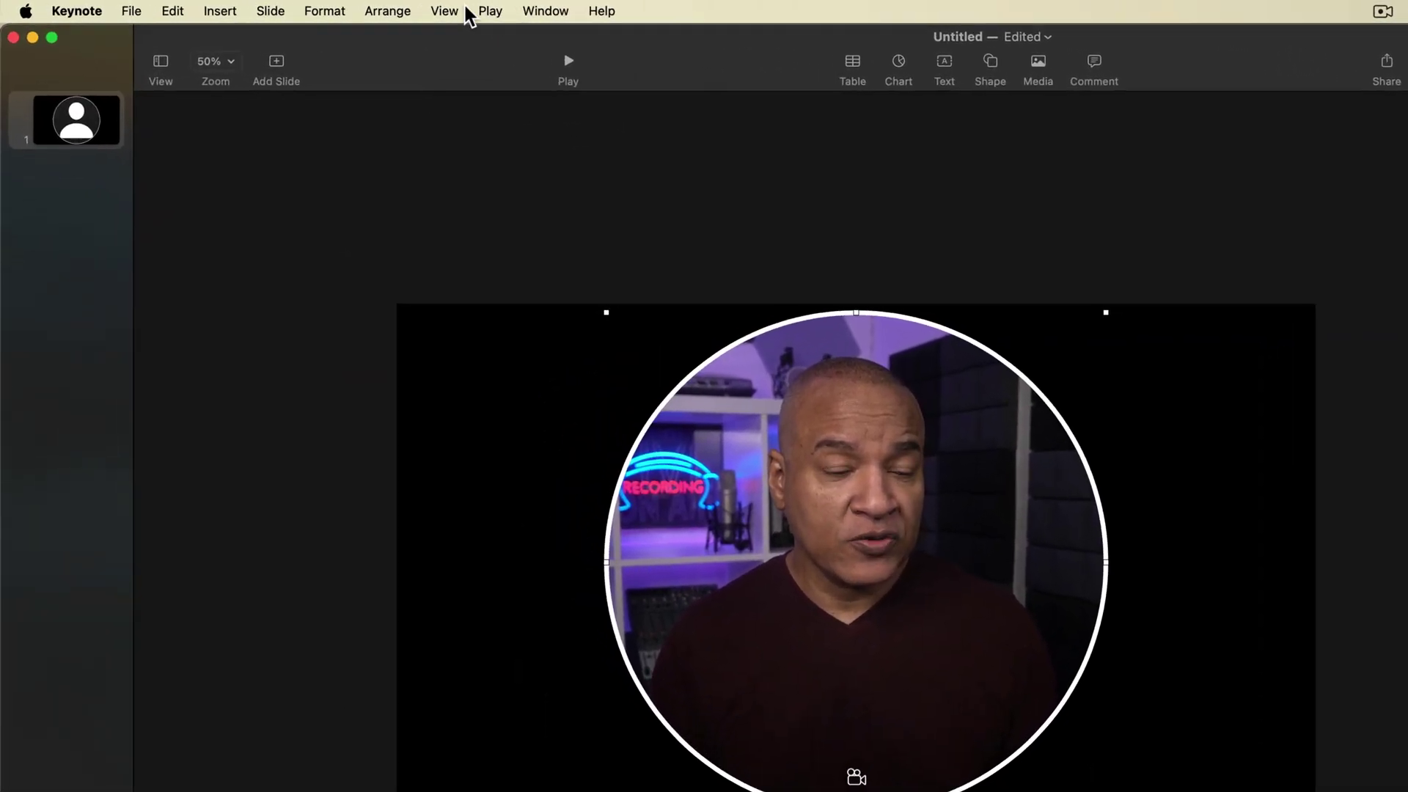
Step: Record a slideshow of the circular live video, resuming it from the paused state and stopping it once finished
left_click(373, 10)
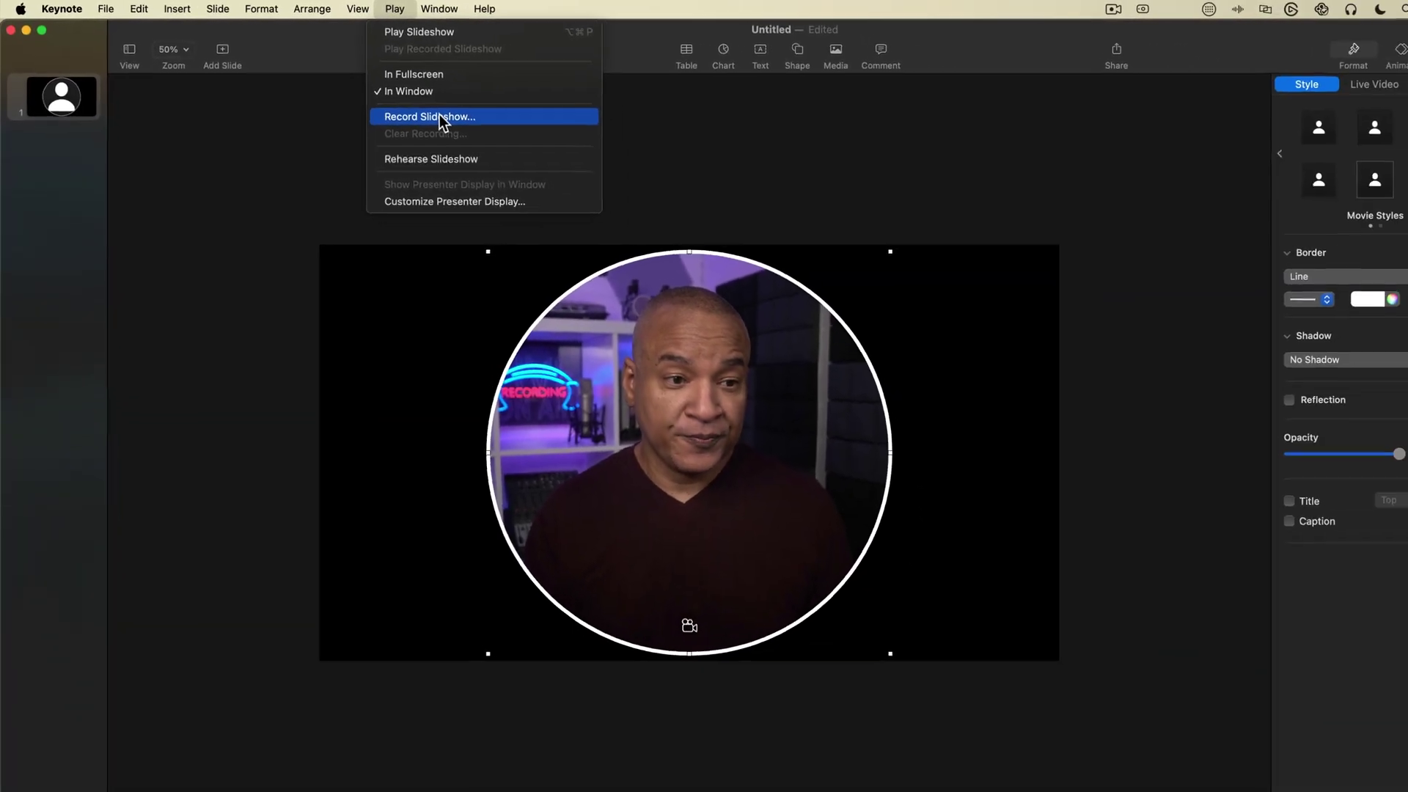
left_click(655, 155)
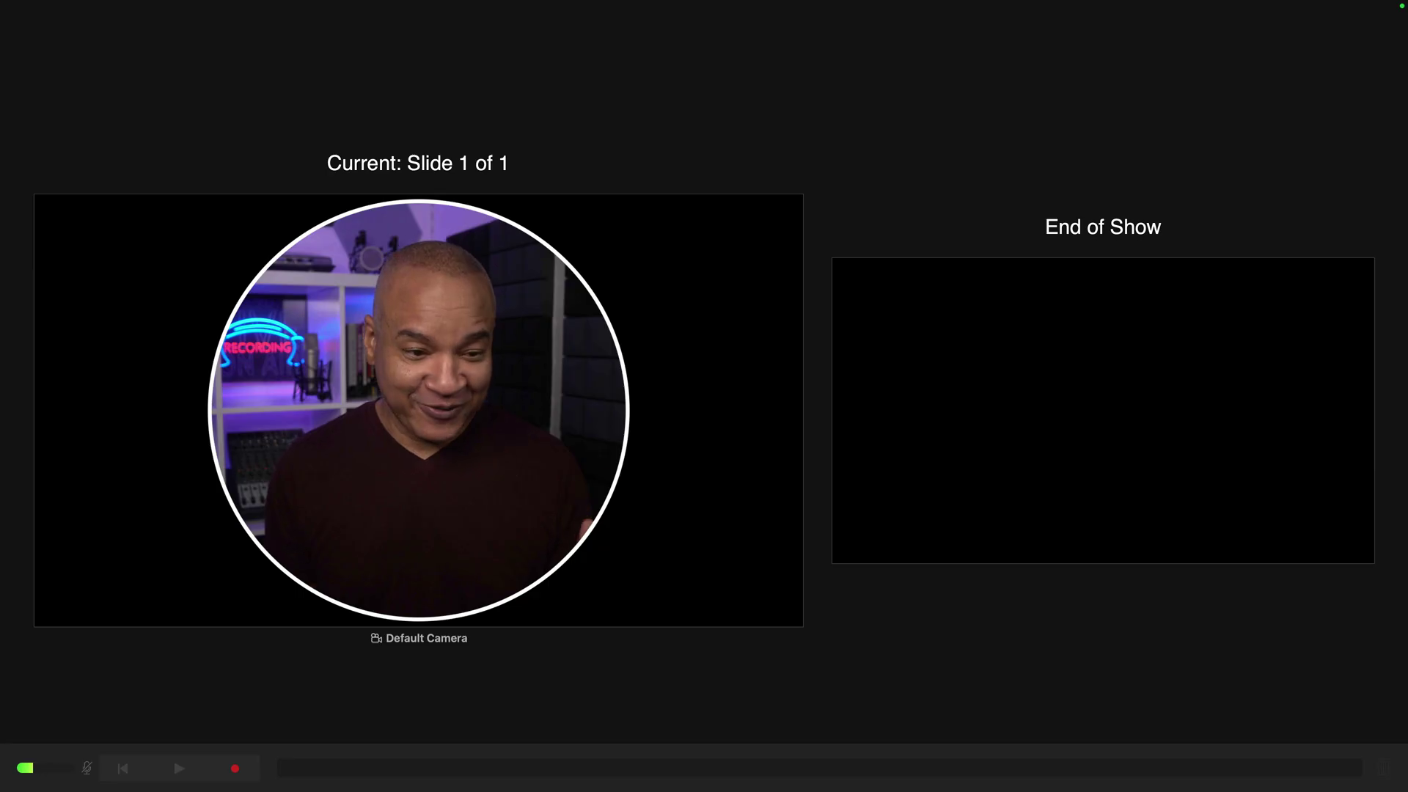
mouse_move(333, 104)
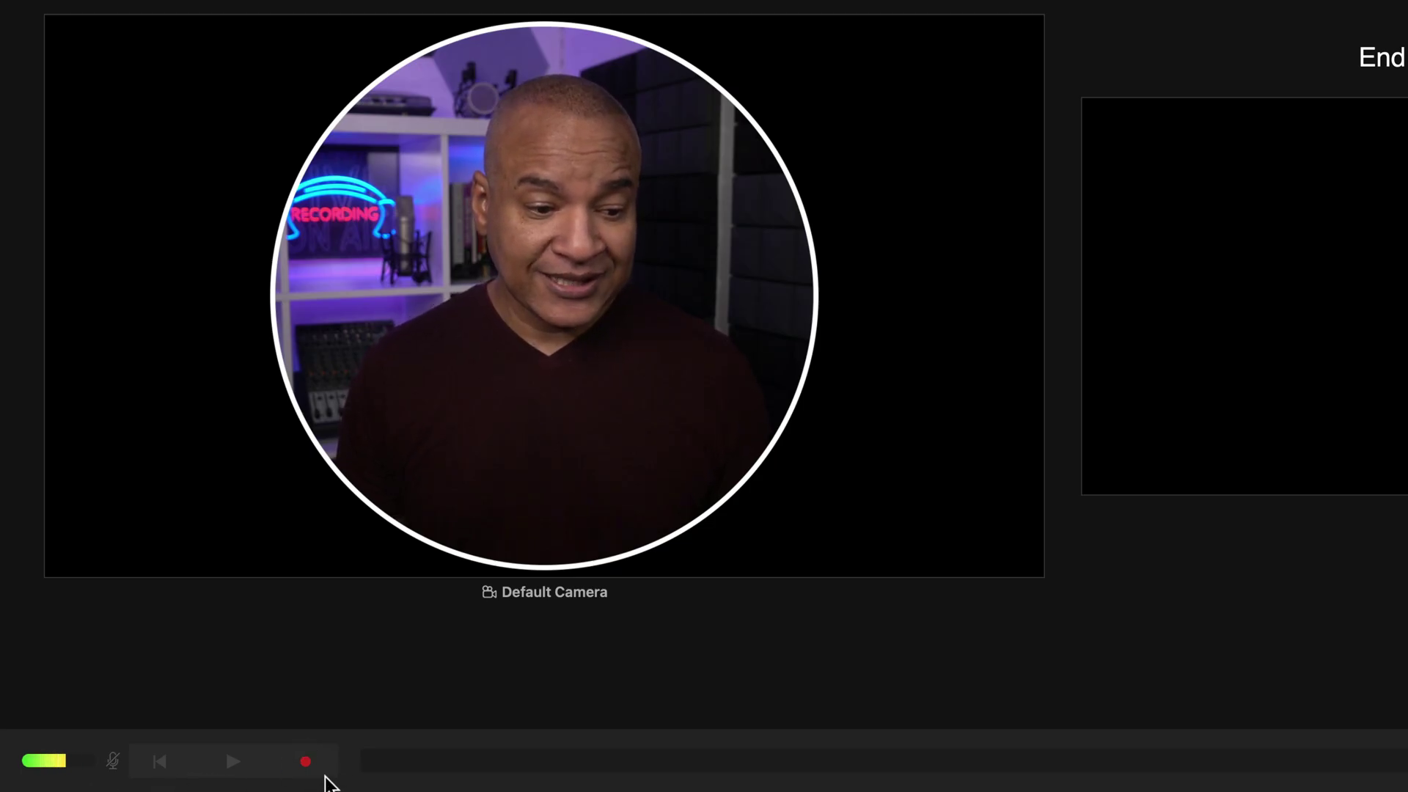
left_click(236, 769)
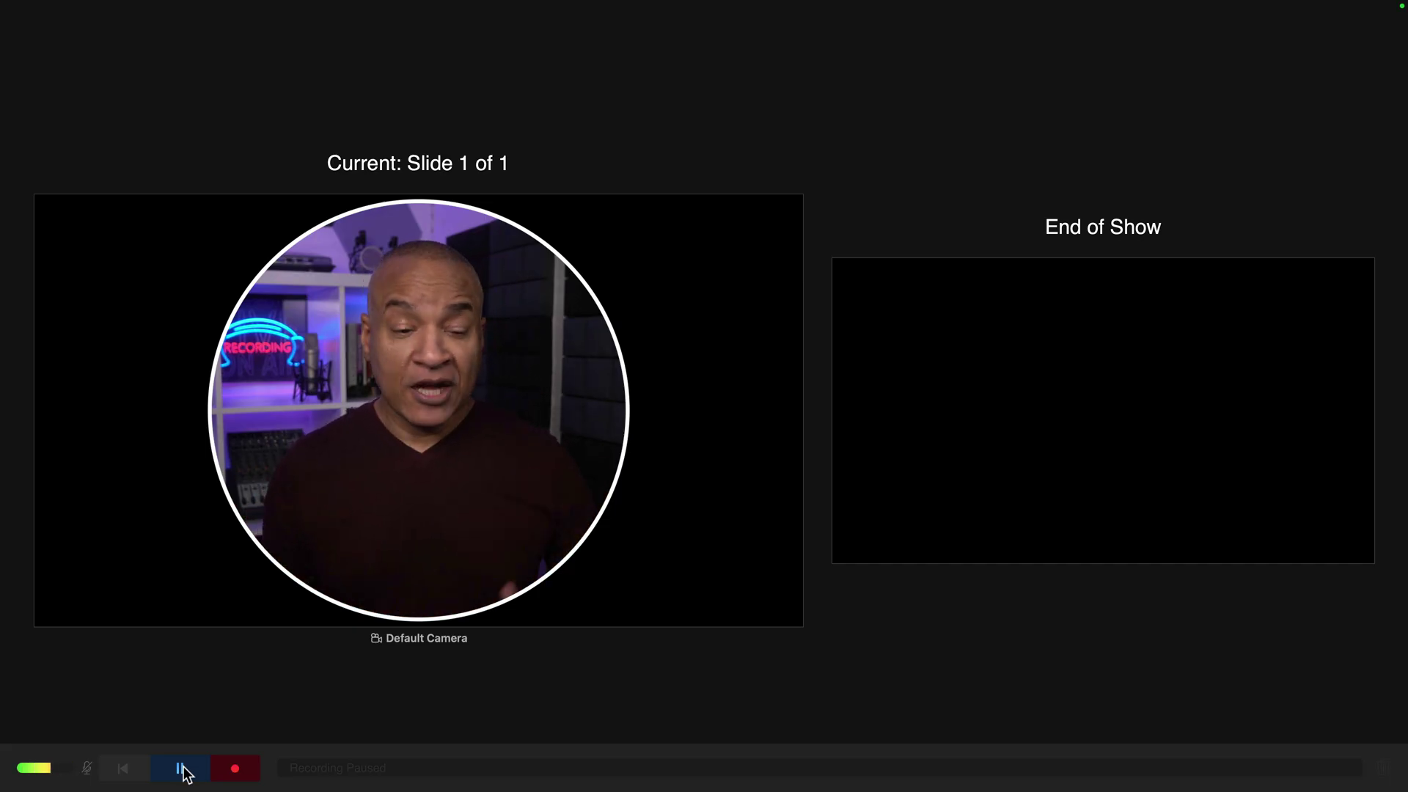
mouse_move(182, 775)
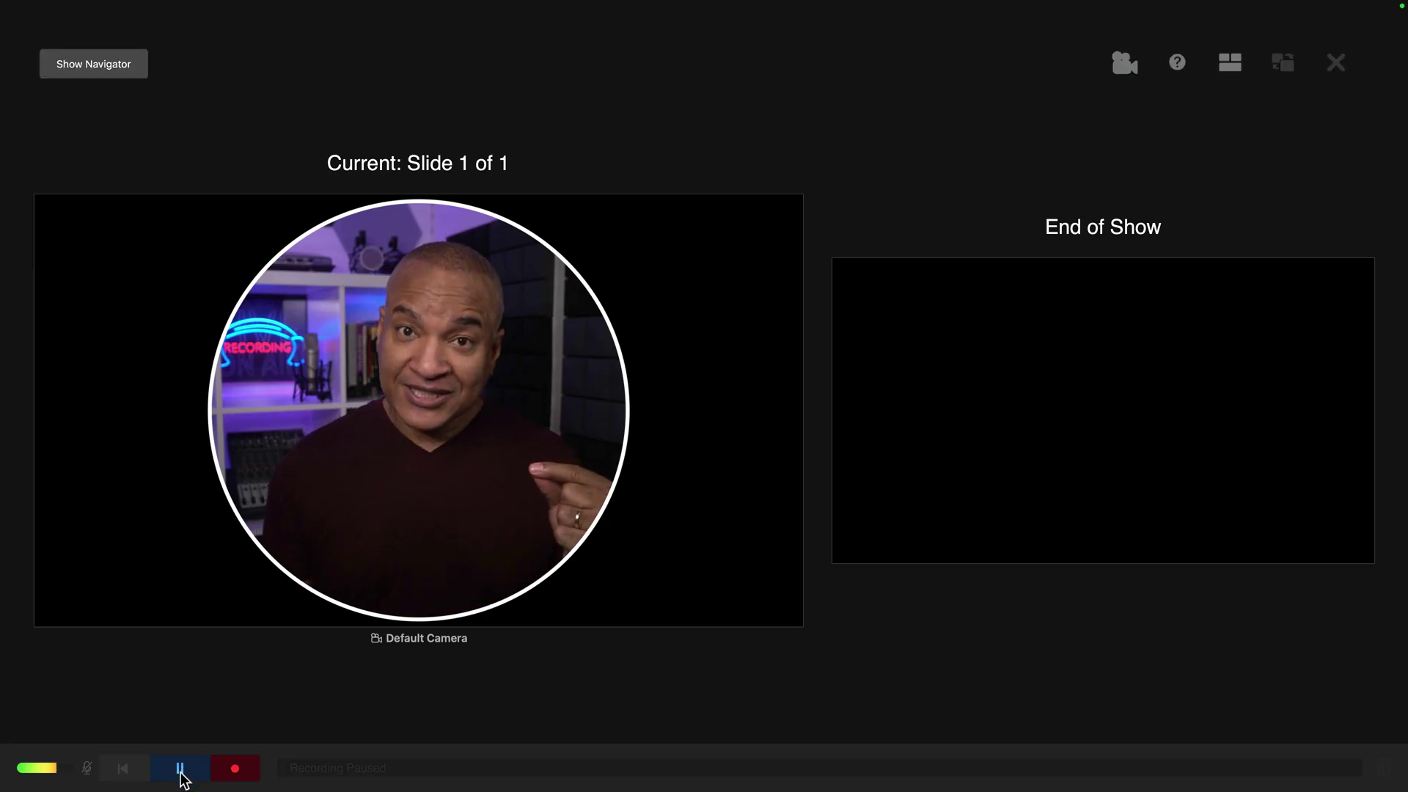
left_click(181, 772)
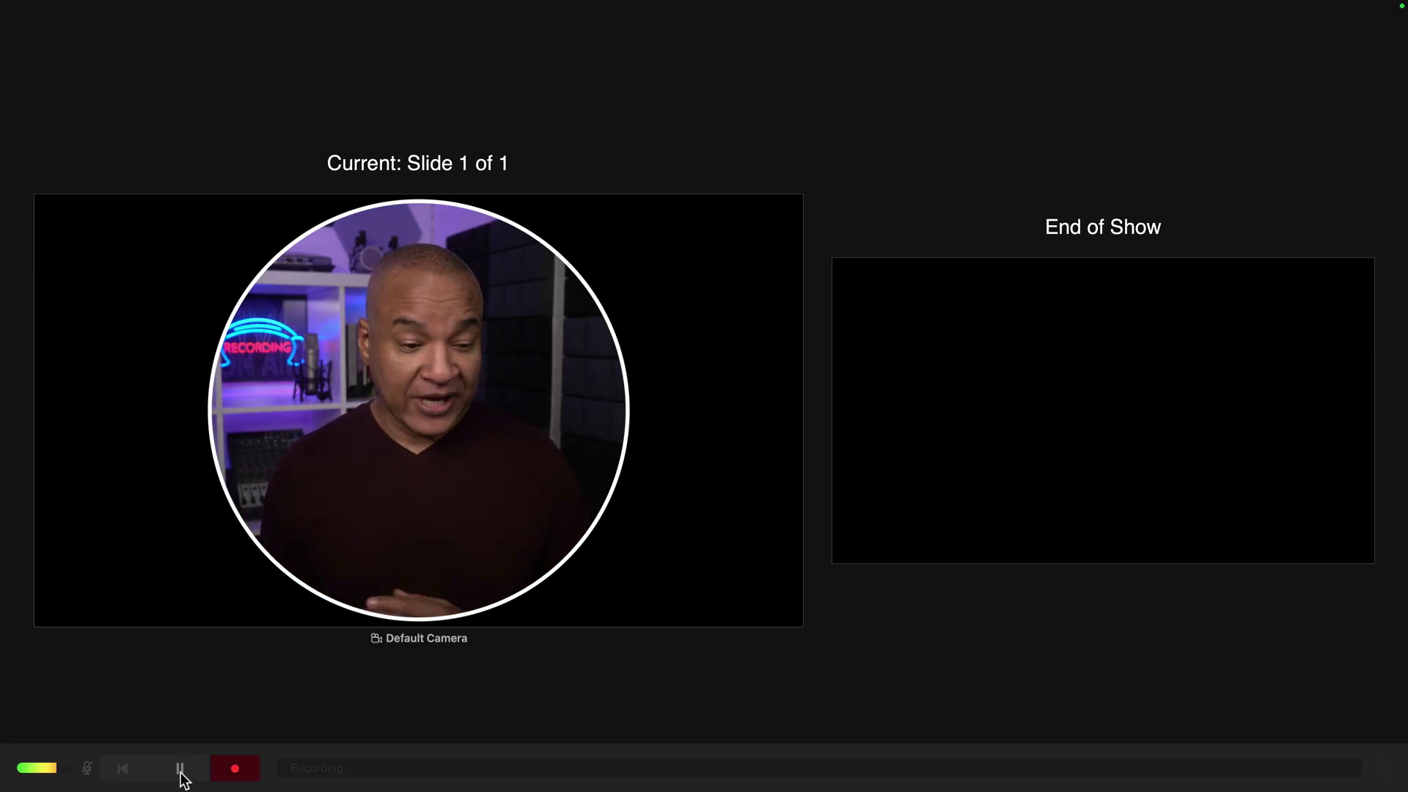
left_click(235, 769)
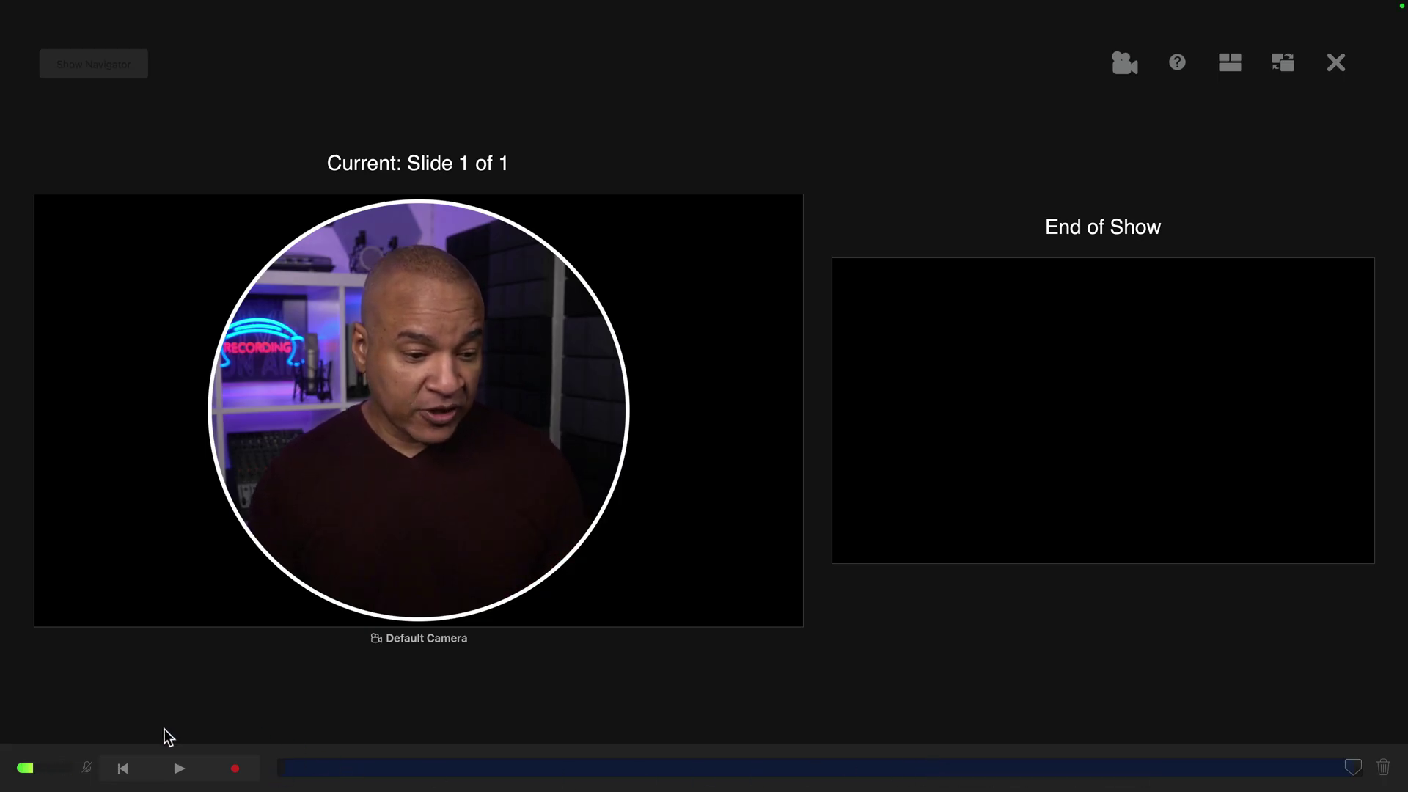
Step: Play back the slideshow recording from its start, scrub through its timeline, and exit the slideshow view
left_click(124, 770)
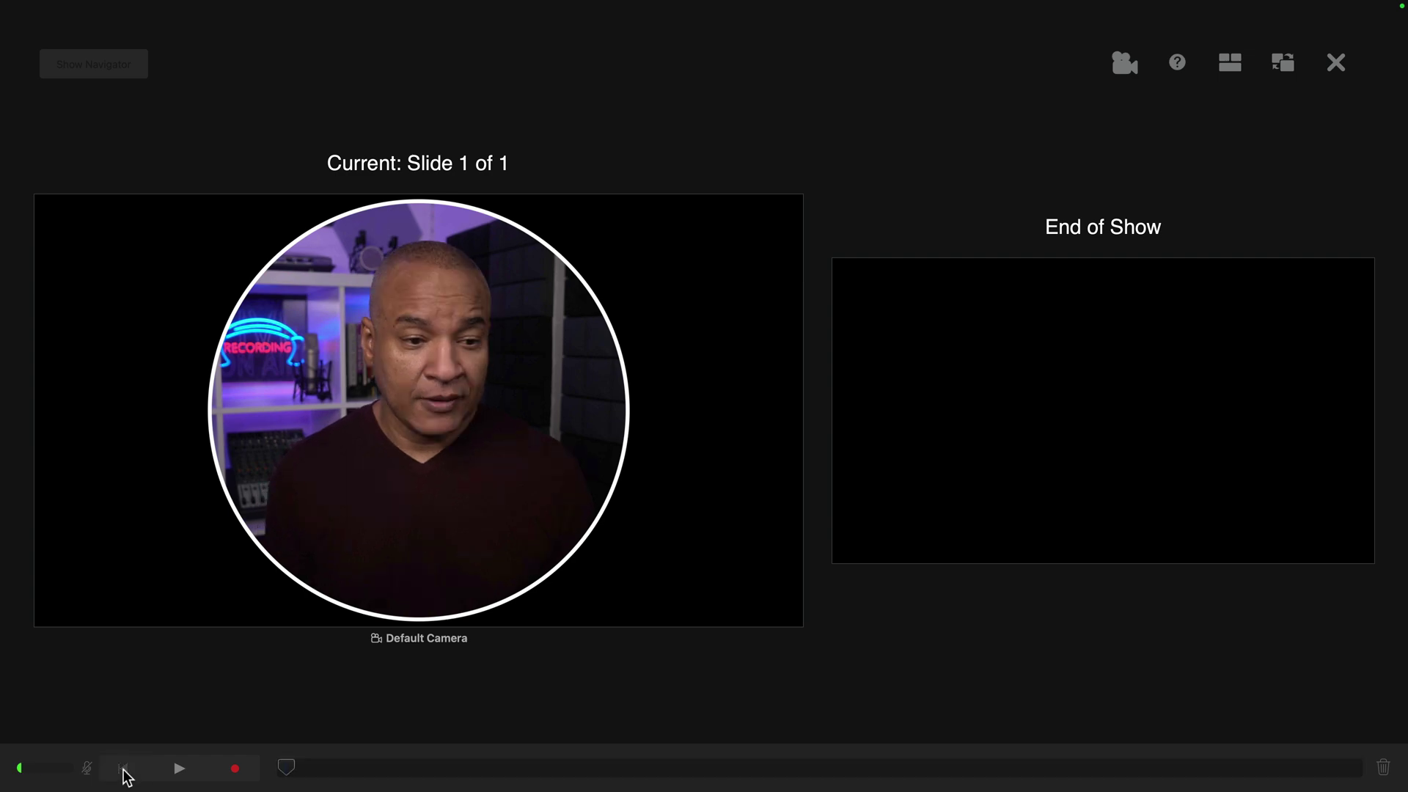
left_click(180, 770)
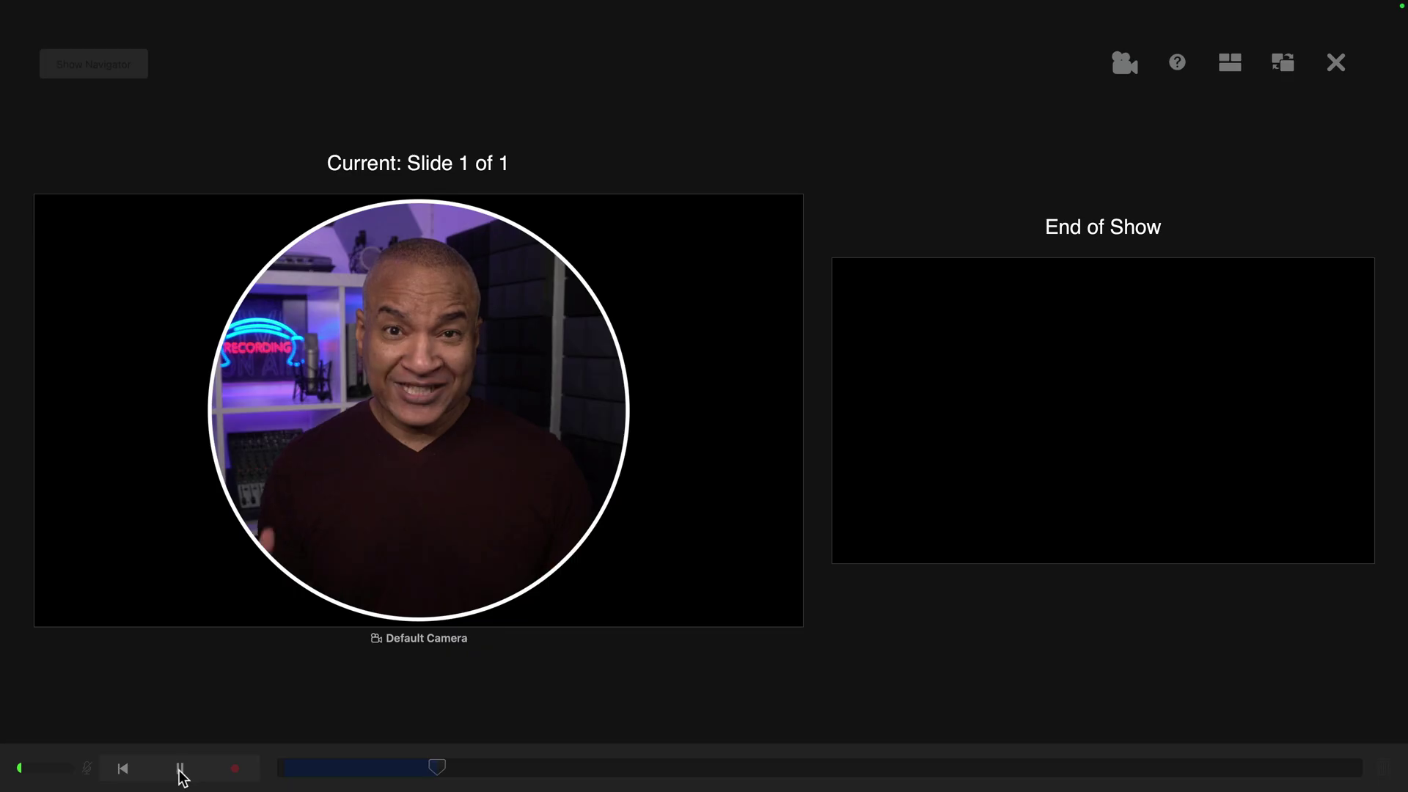
left_click(180, 768)
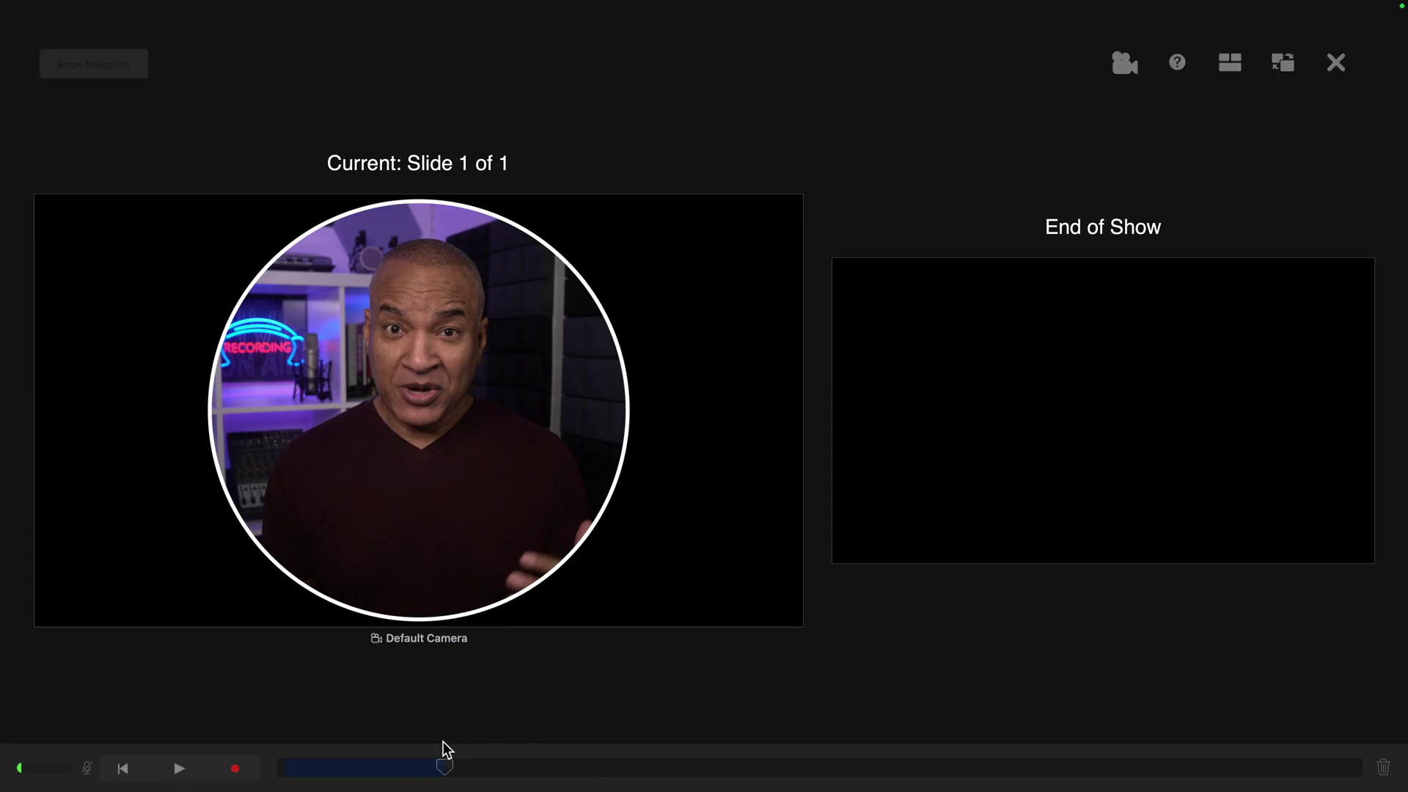
left_click_drag(442, 767, 1361, 783)
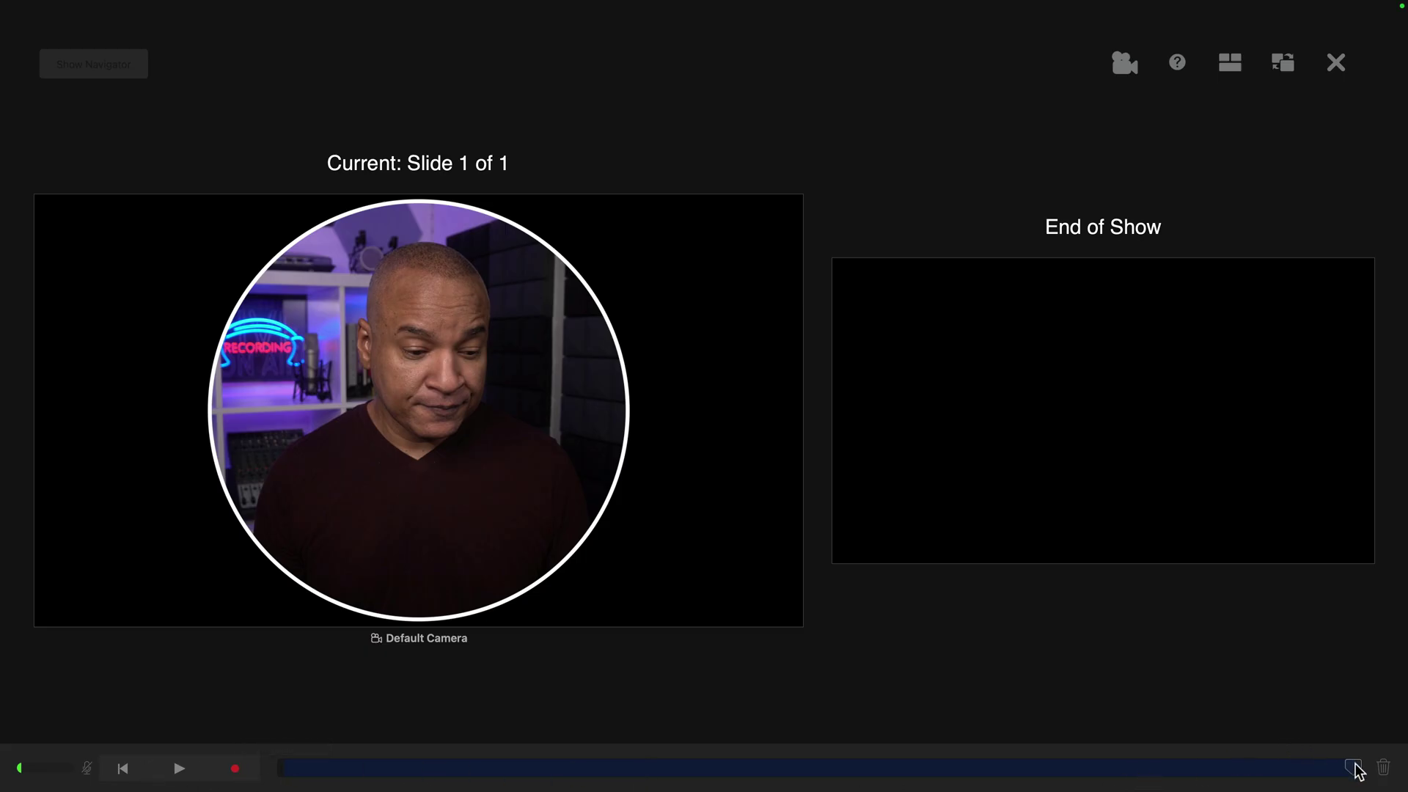
left_click_drag(1355, 764, 1098, 764)
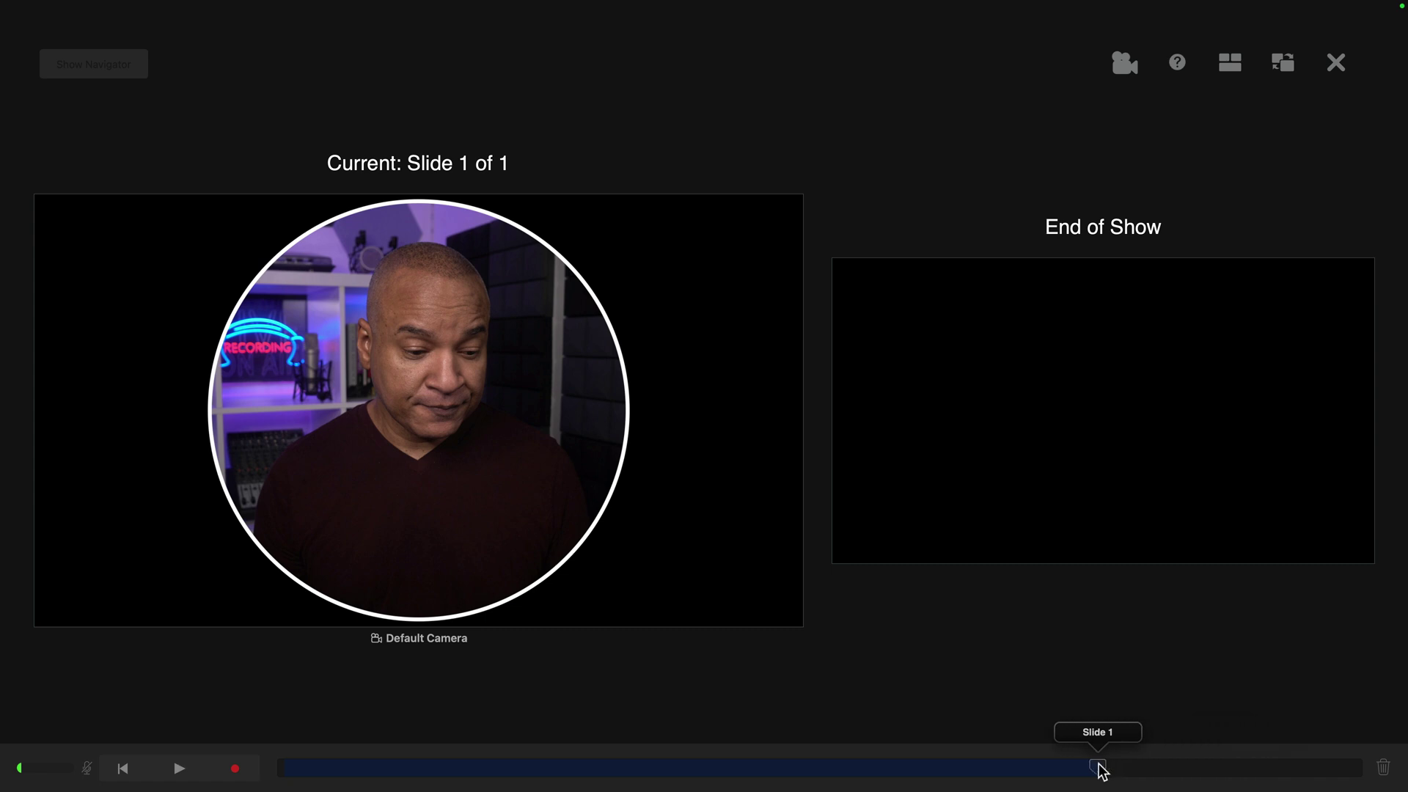
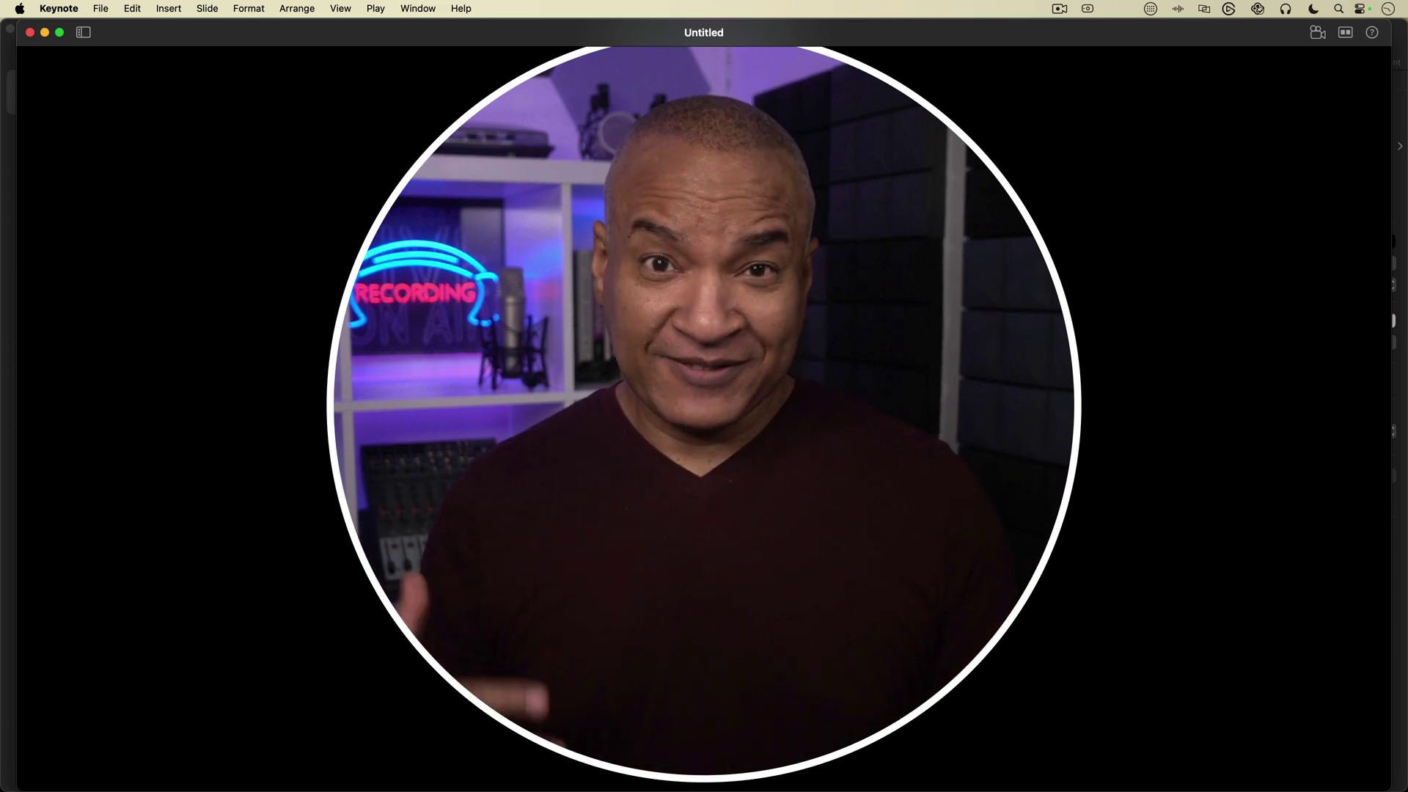
key("Escape")
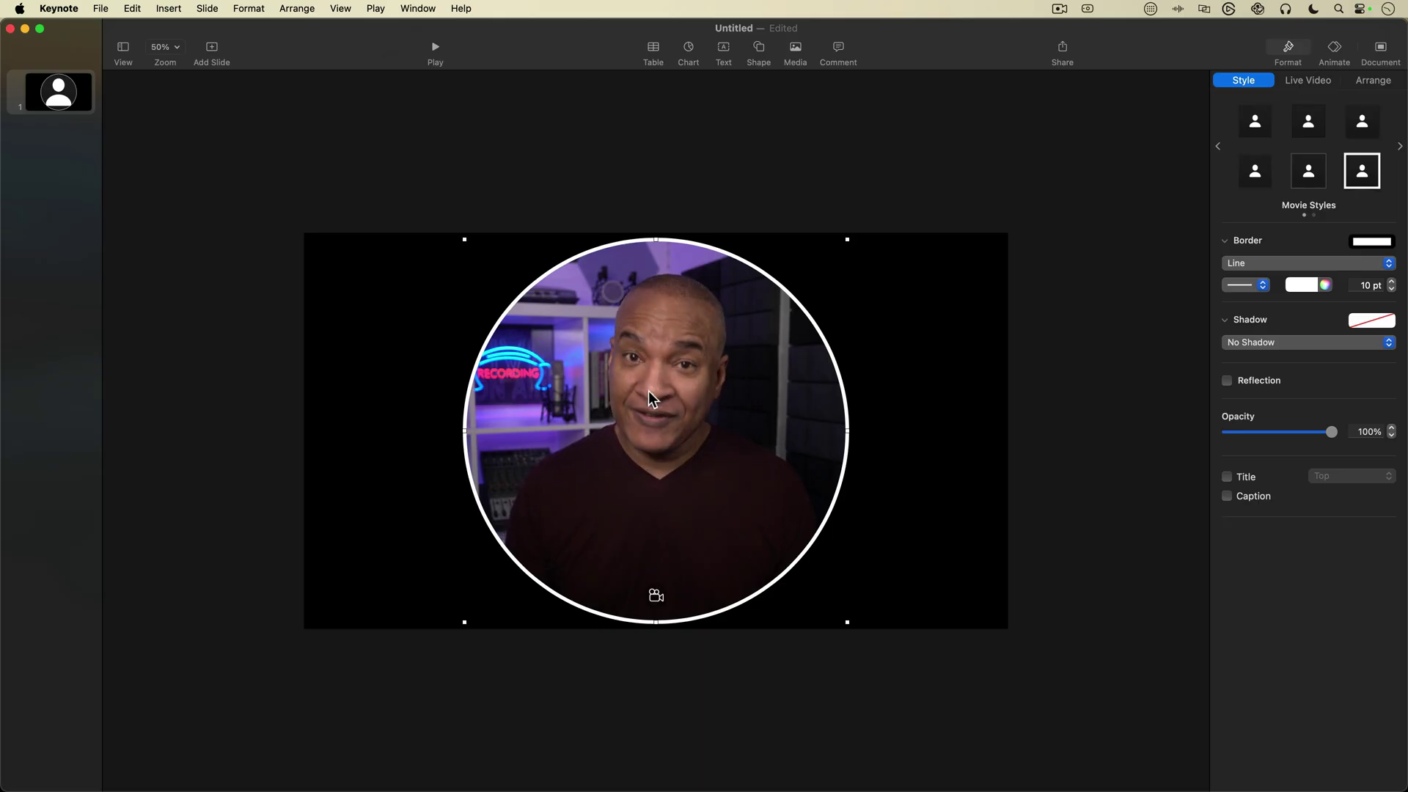
Step: Change the slide's background from a colour fill to No Fill
left_click(835, 181)
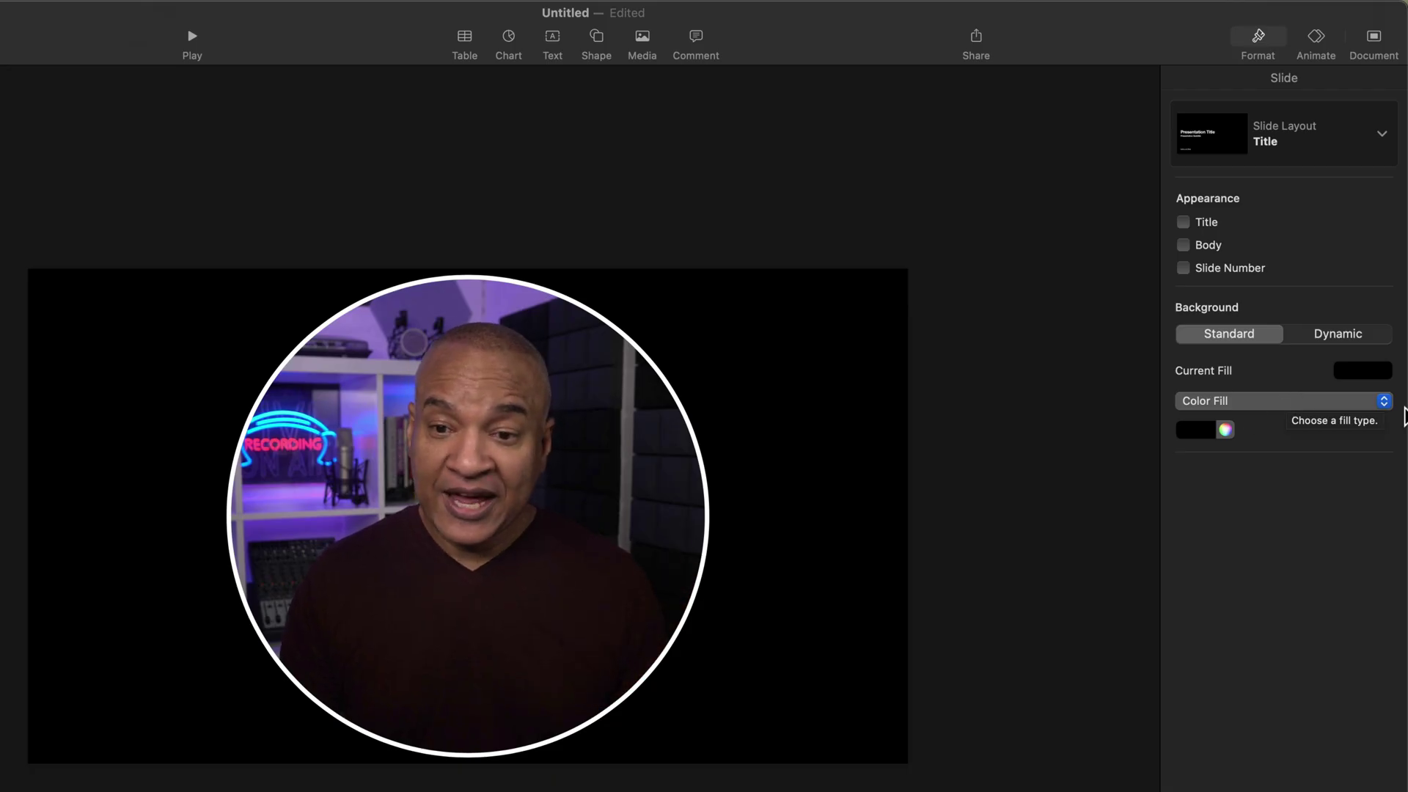
left_click(1383, 402)
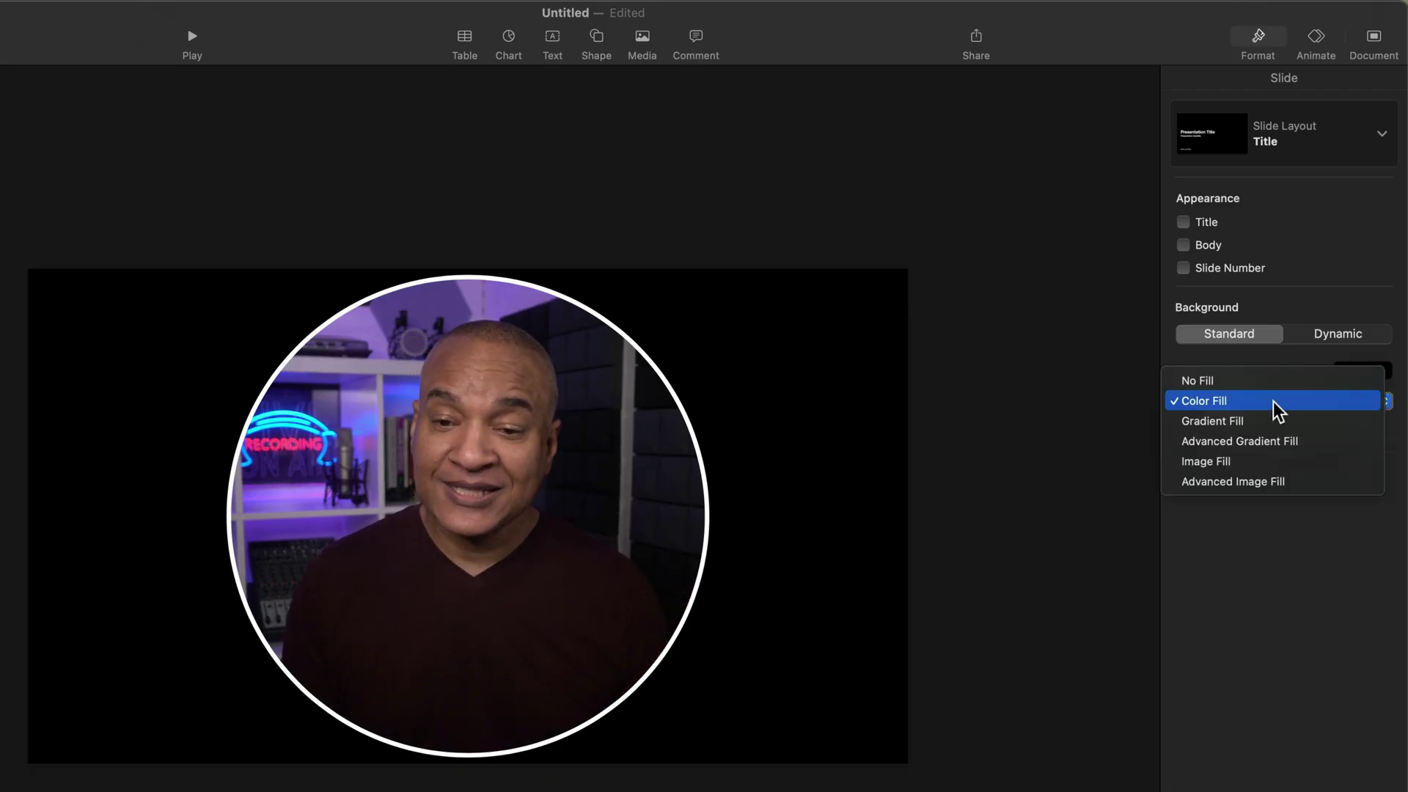
left_click(1210, 382)
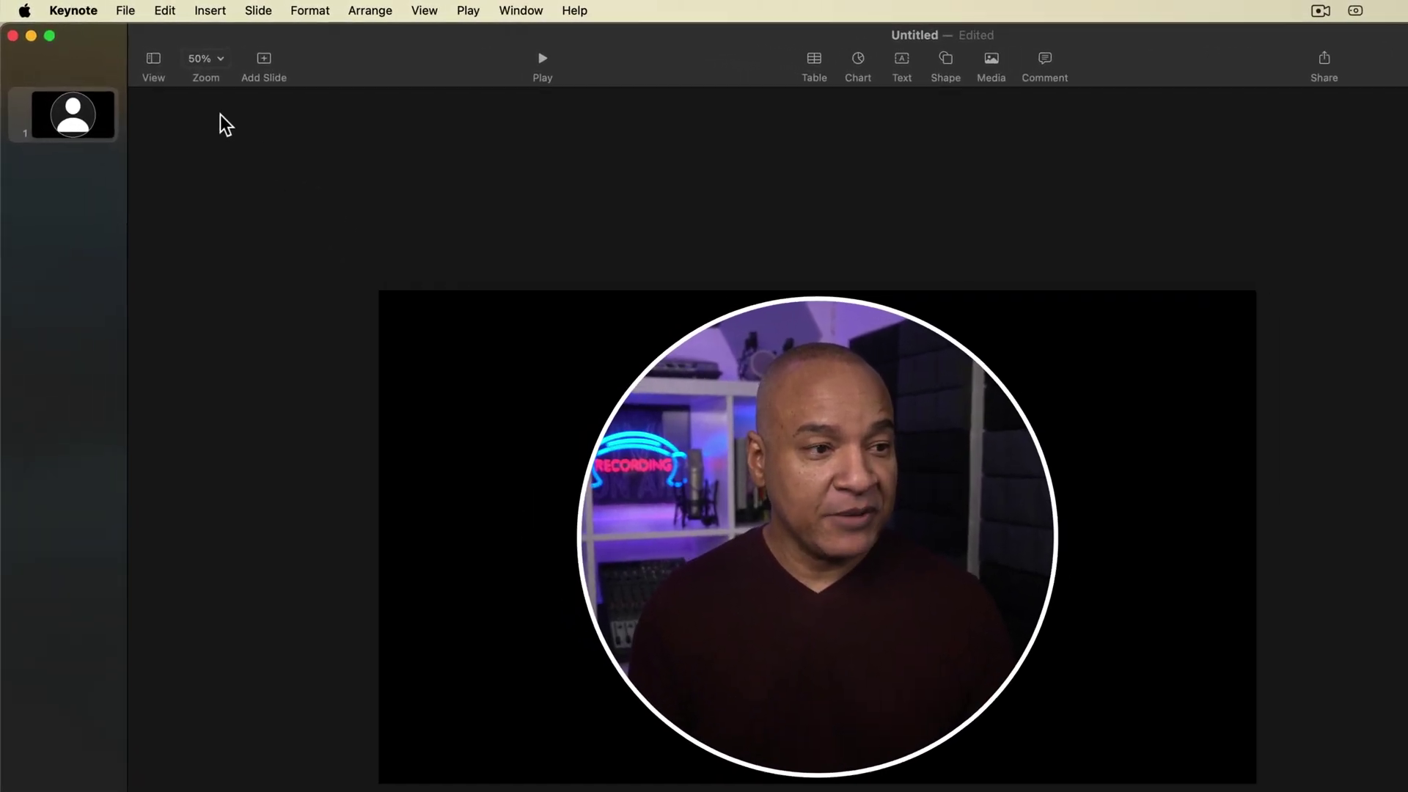
Step: Set up a movie export of the presentation with a 24 FPS frame rate, HEVC format and SDR colour space
left_click(126, 11)
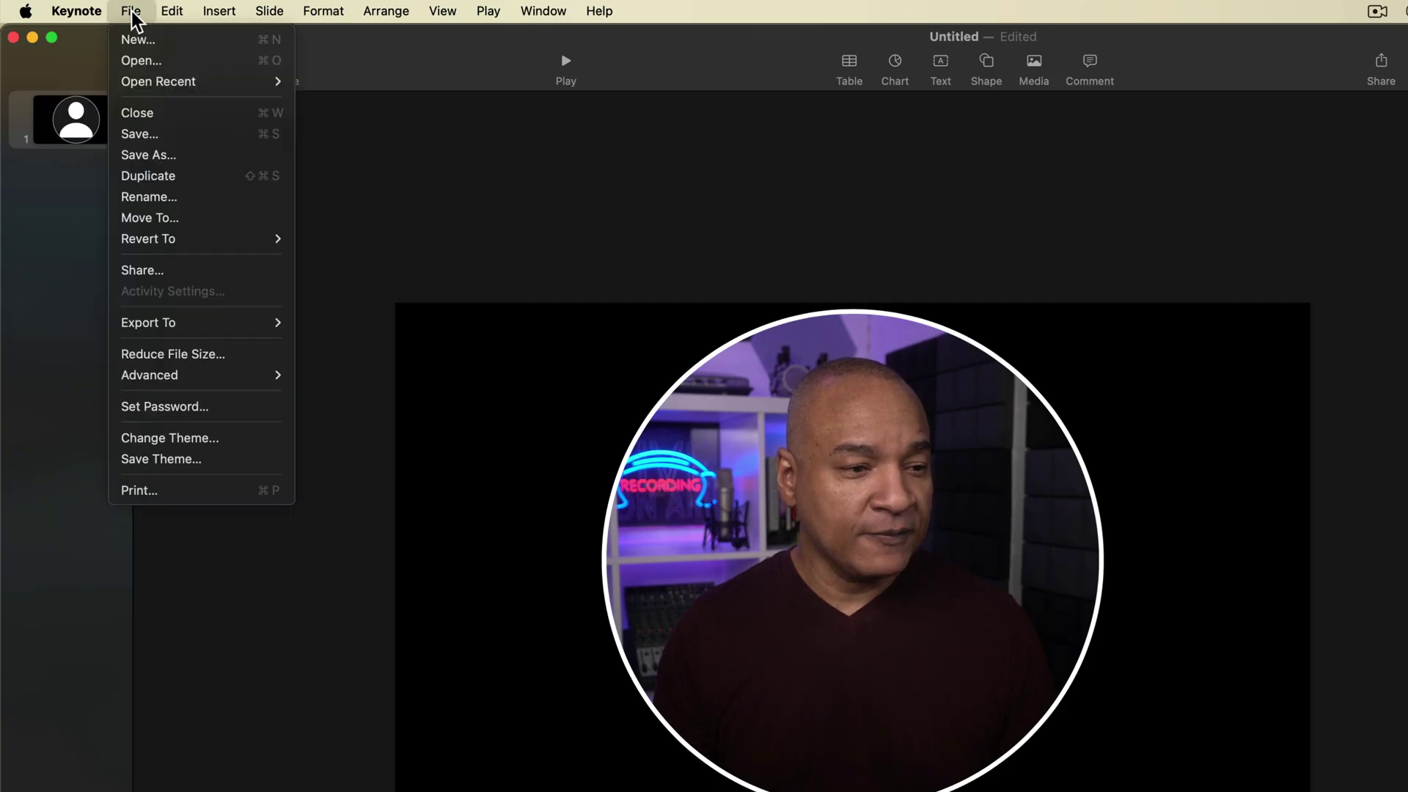
mouse_move(238, 325)
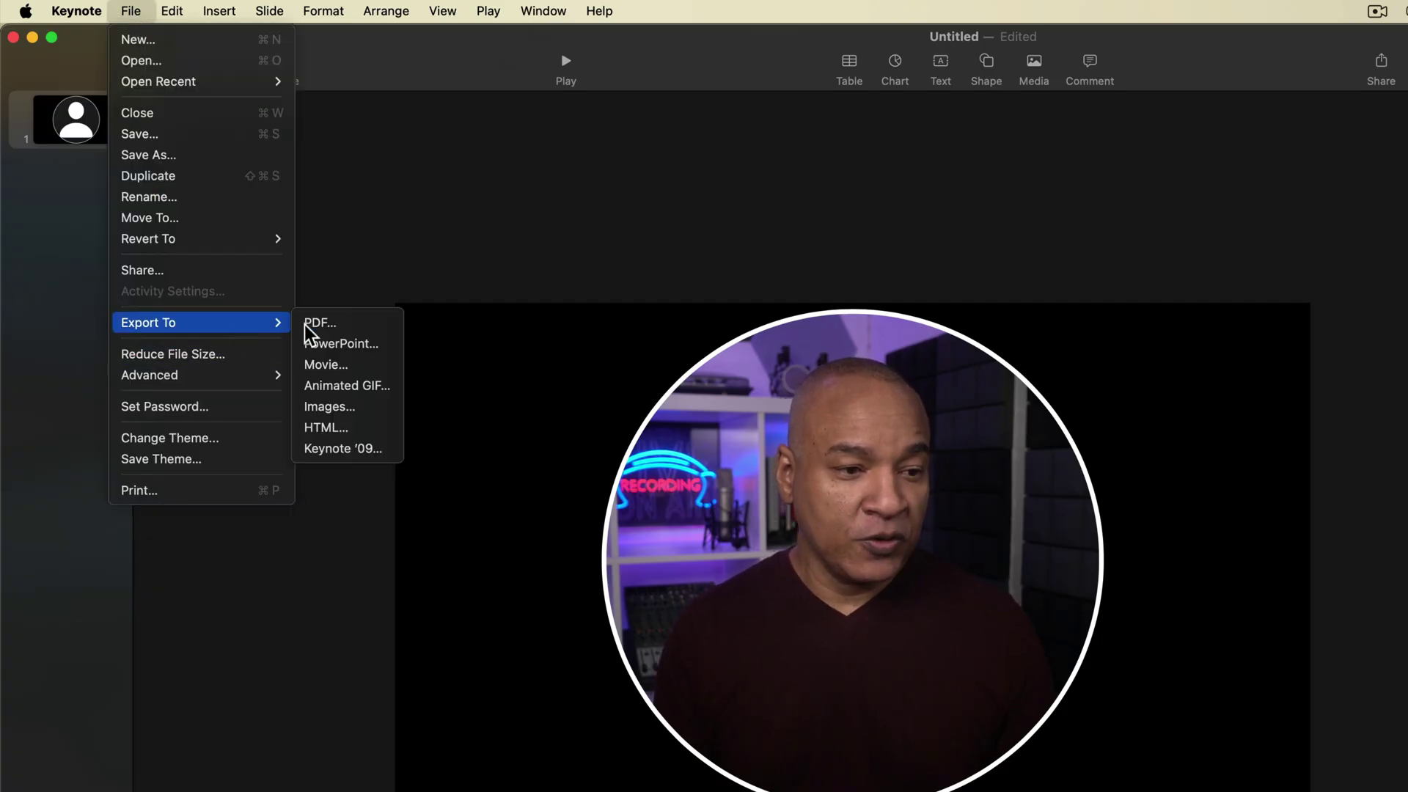
left_click(328, 366)
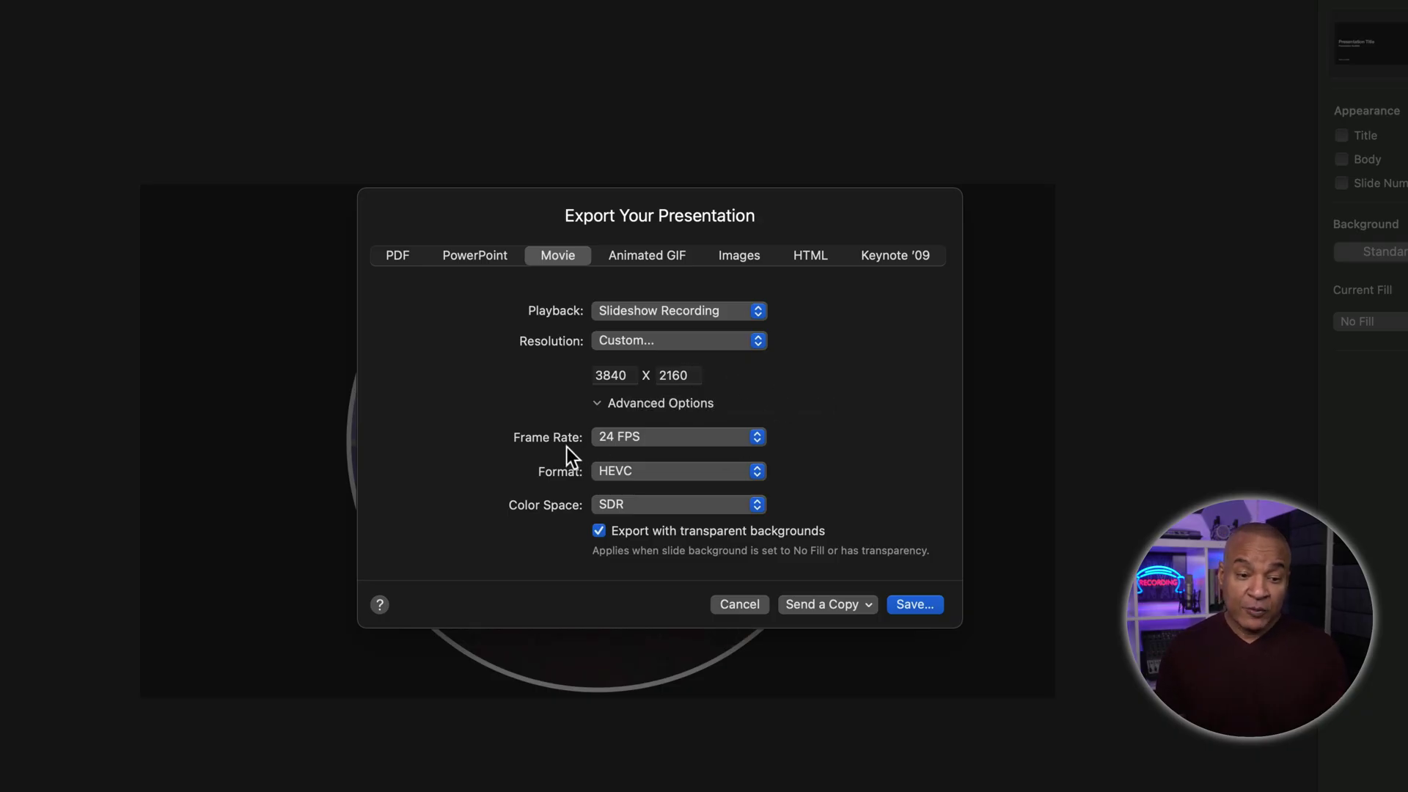
left_click(723, 438)
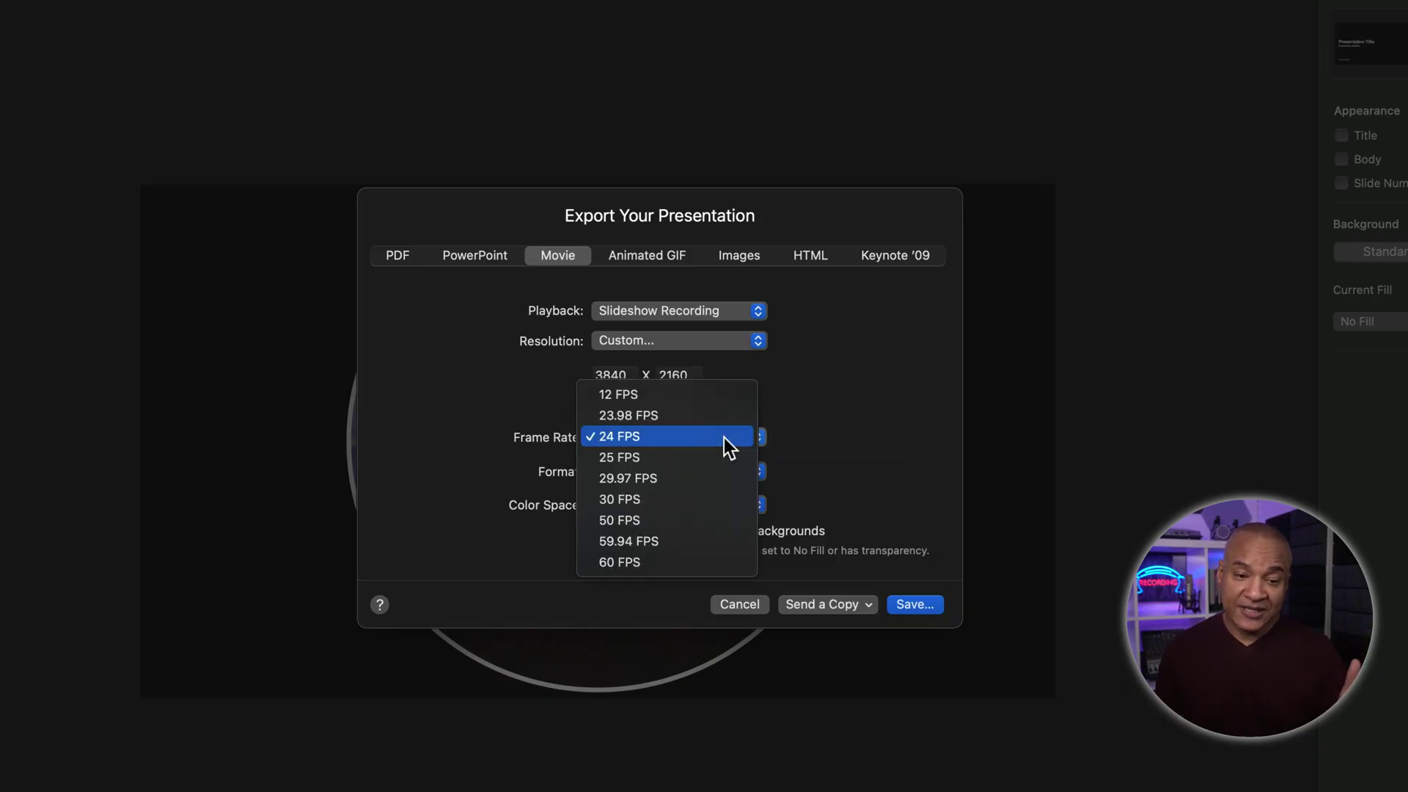
left_click(623, 436)
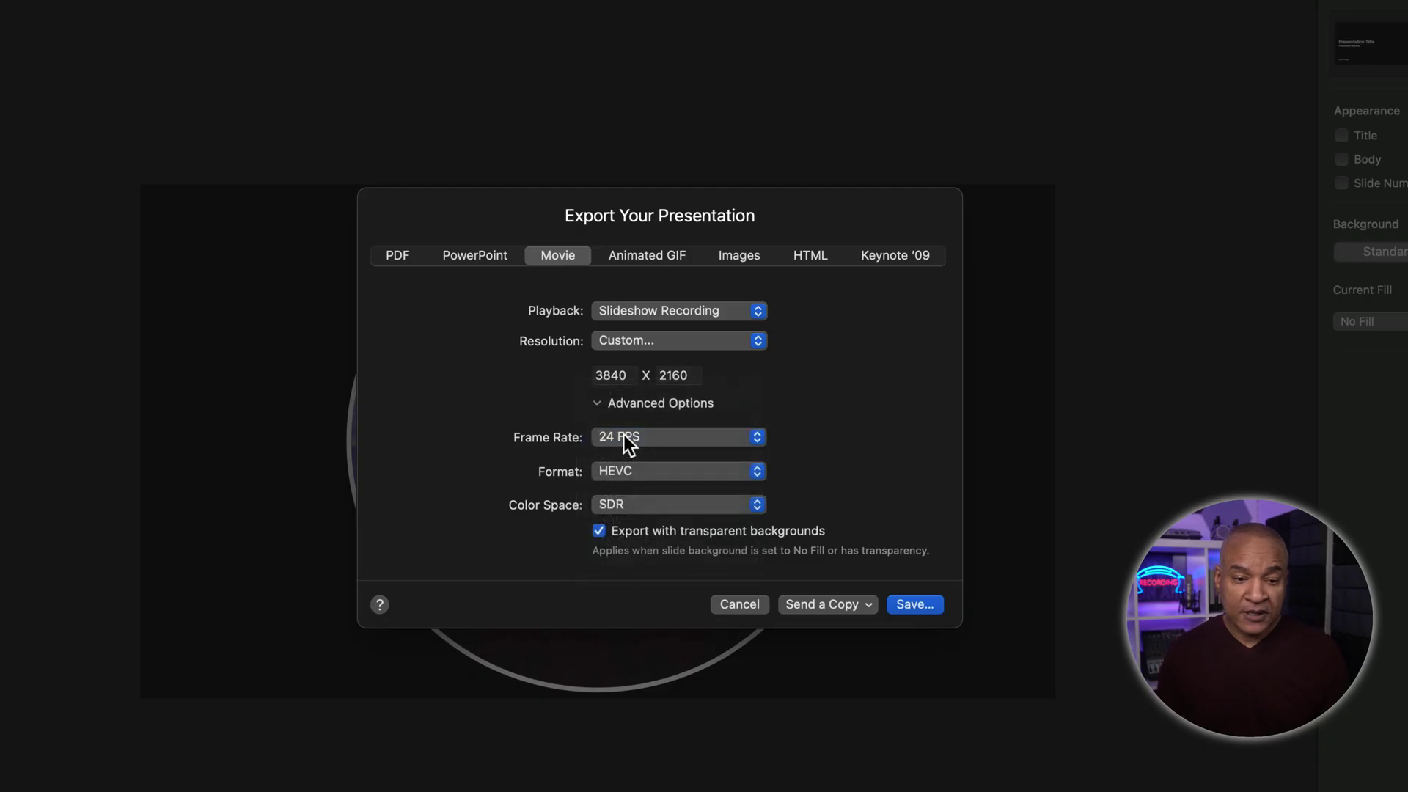
left_click(674, 473)
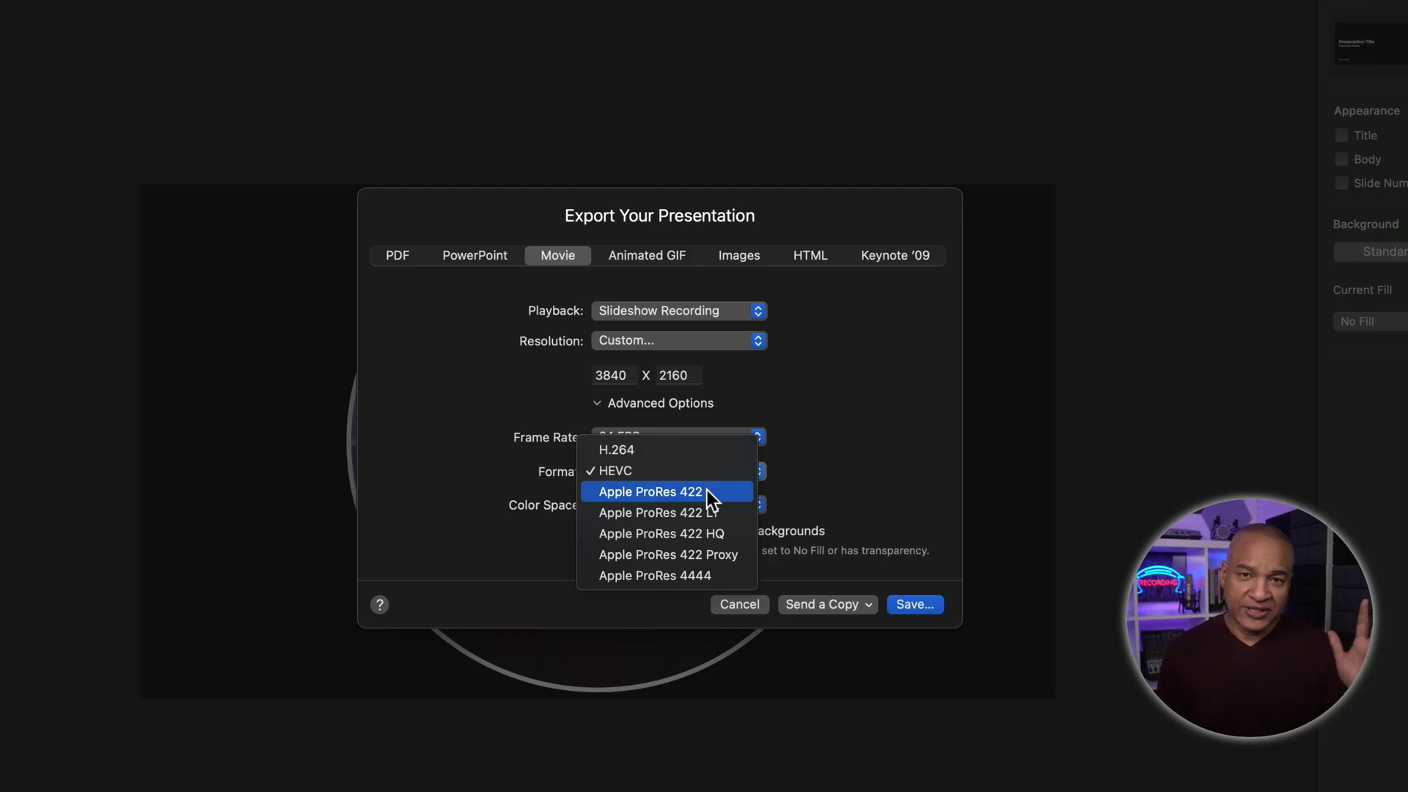
left_click(626, 470)
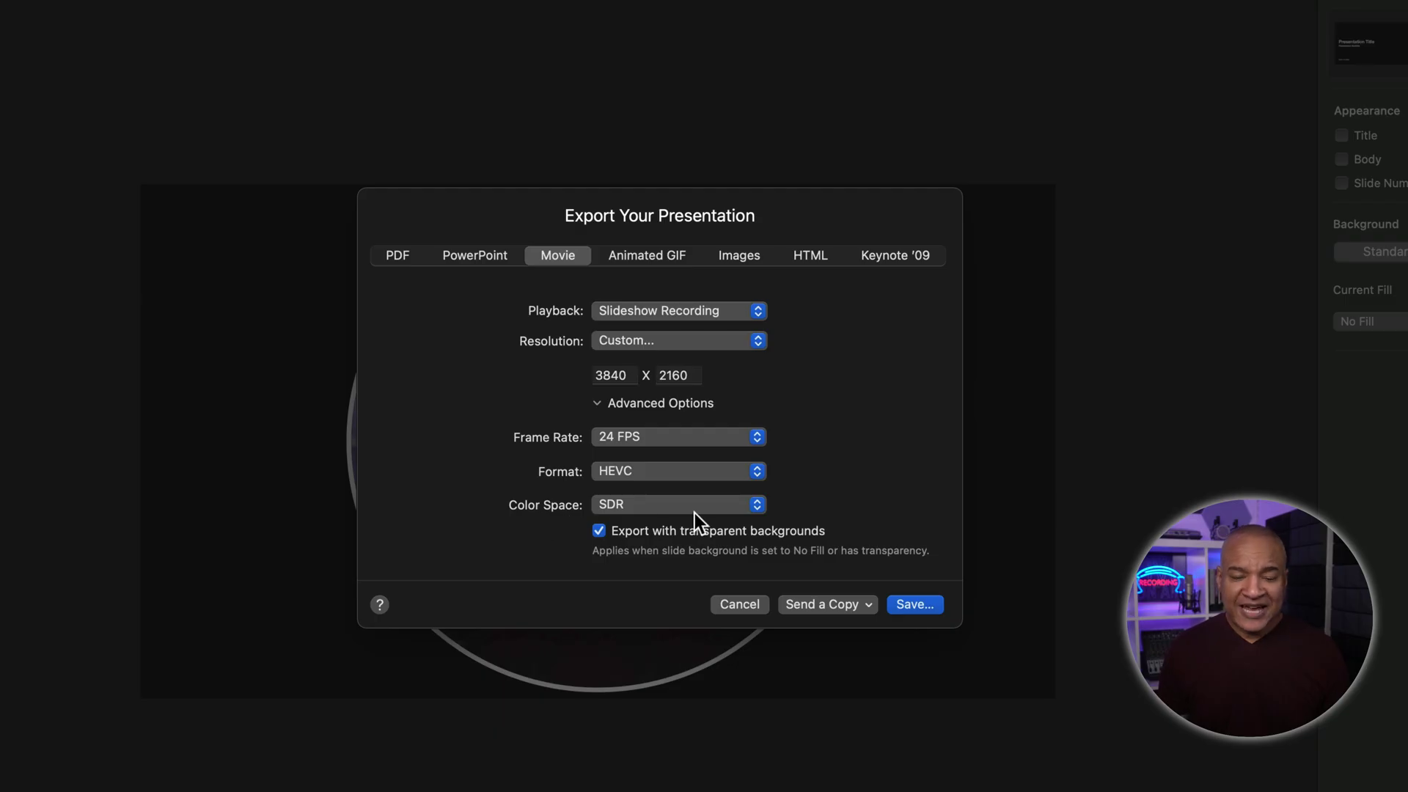
left_click(657, 507)
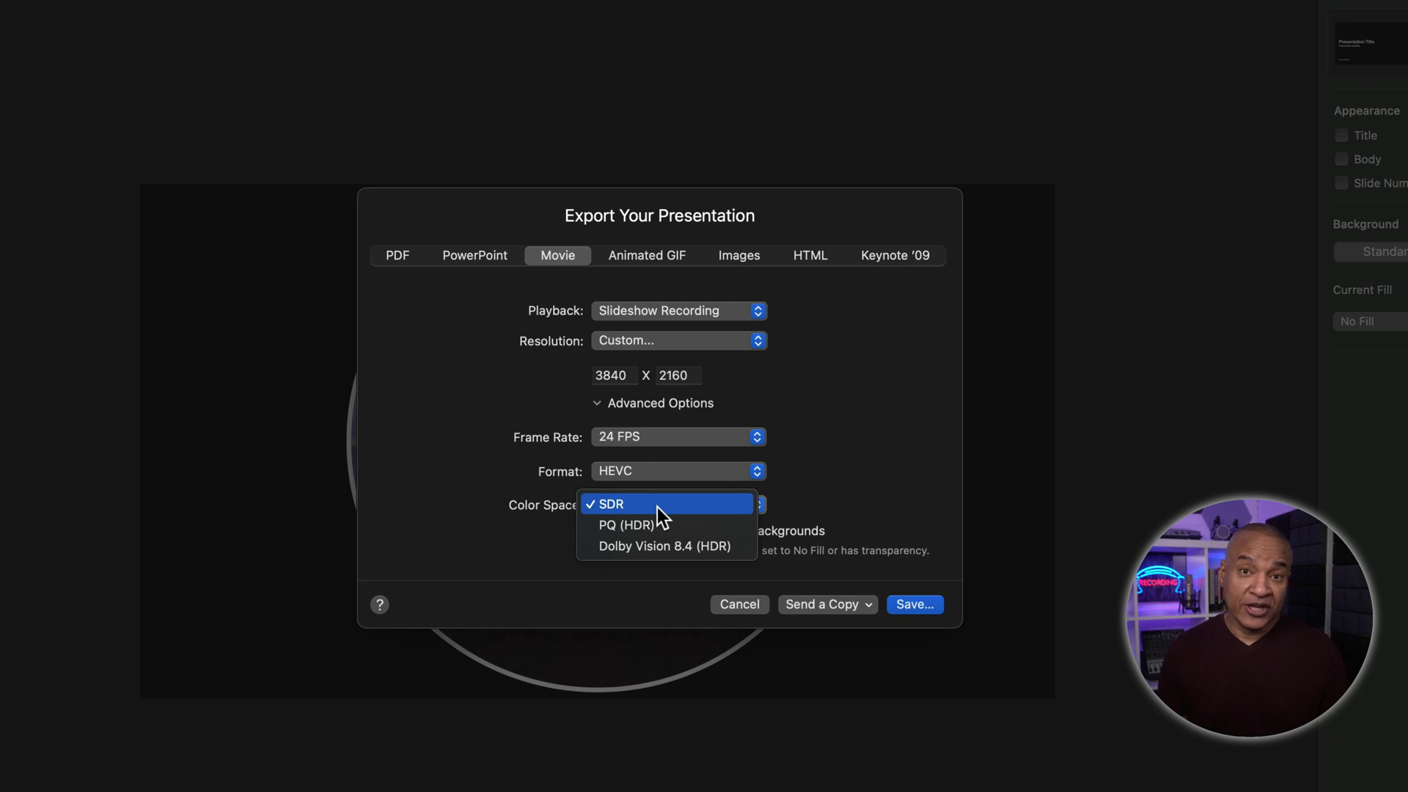
left_click(619, 503)
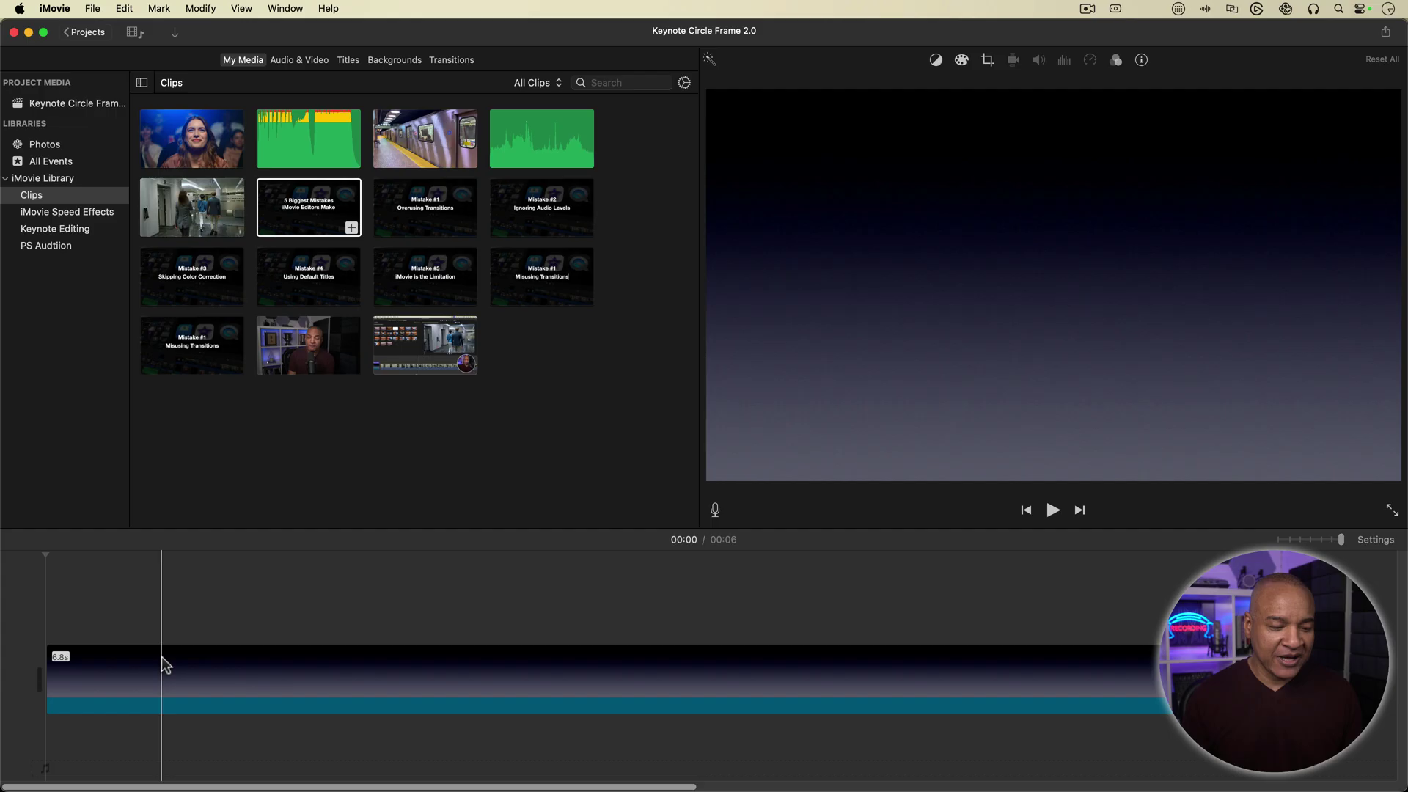
Step: Switch to iMovie, view the available backgrounds, and return to the media clips with the timeline's gradient background clip selected
left_click(161, 657)
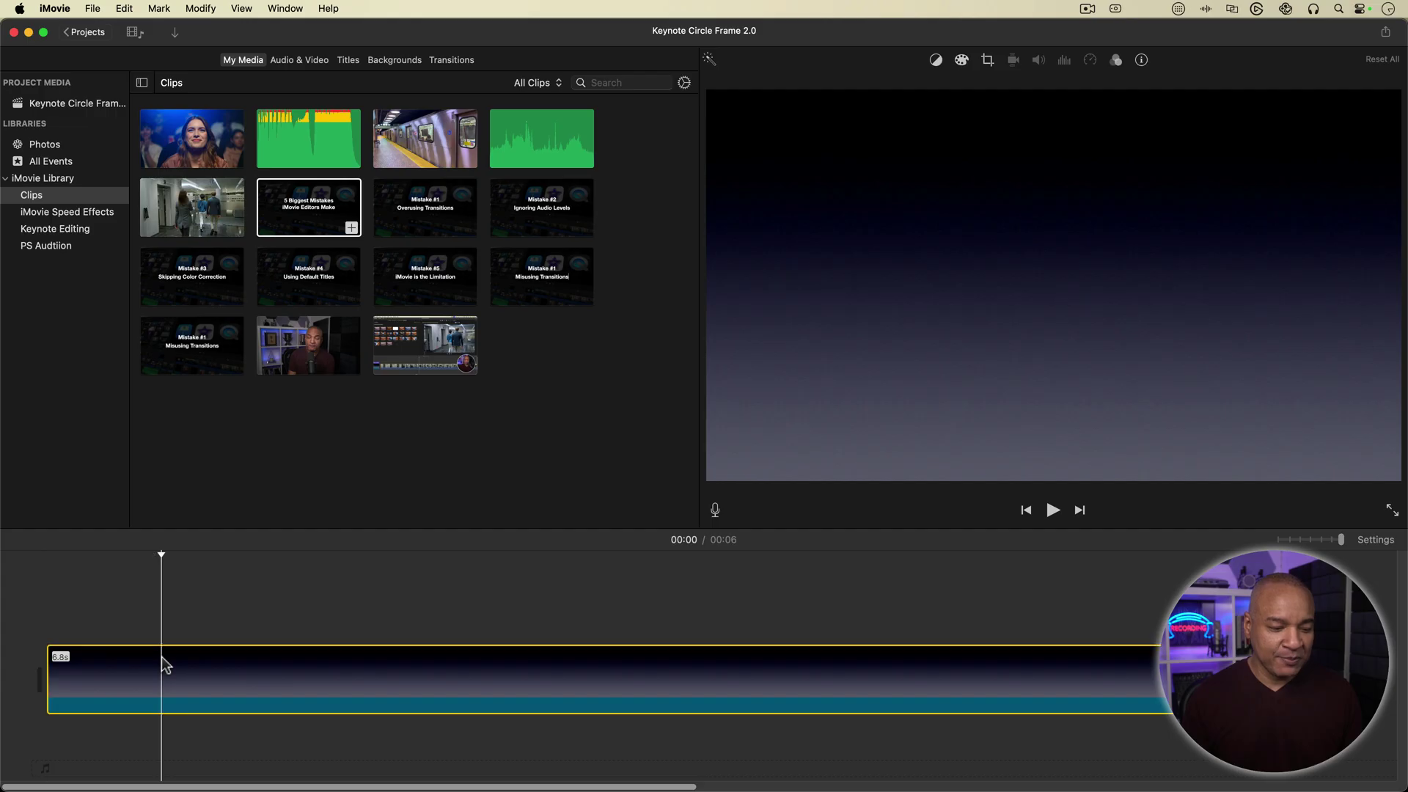
left_click(392, 60)
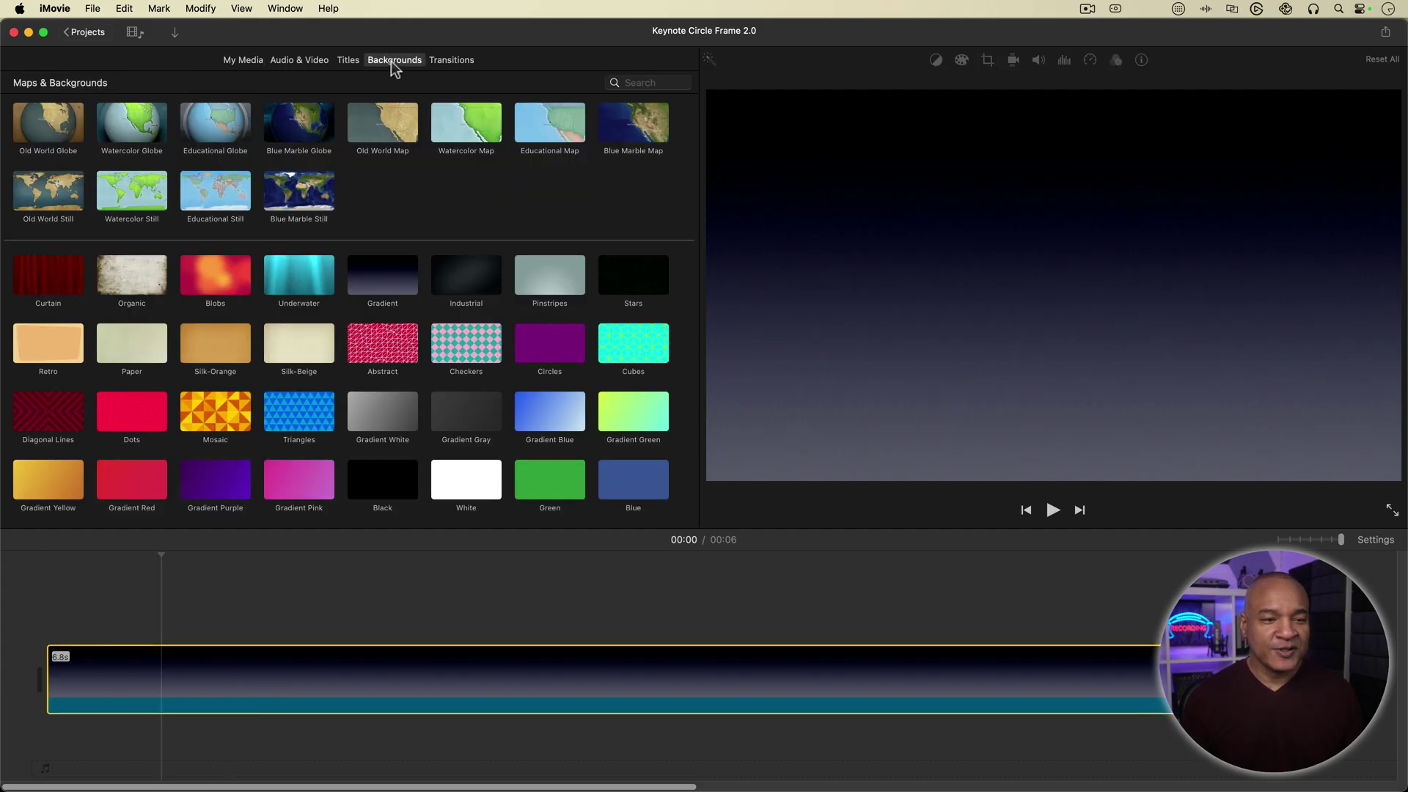
left_click(242, 60)
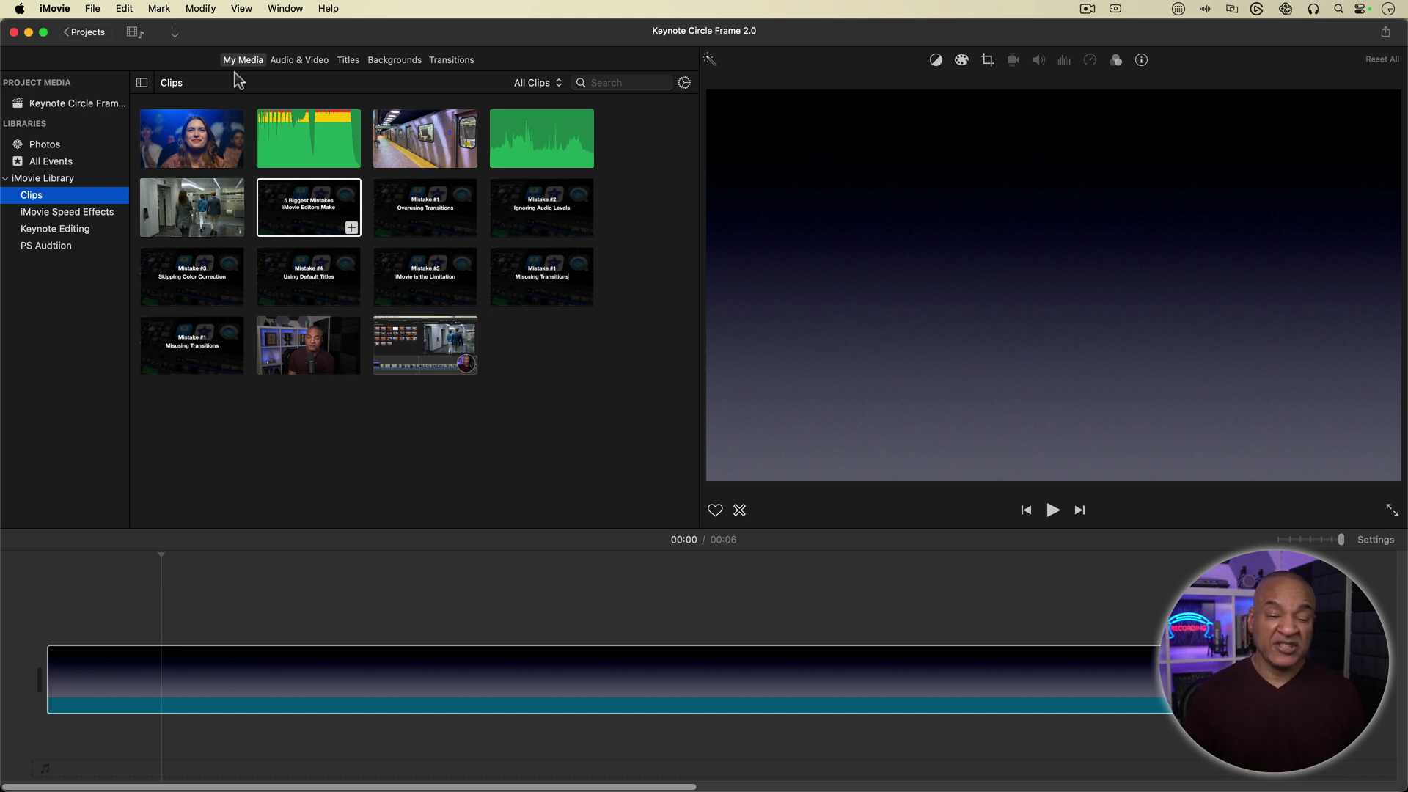
left_click(324, 645)
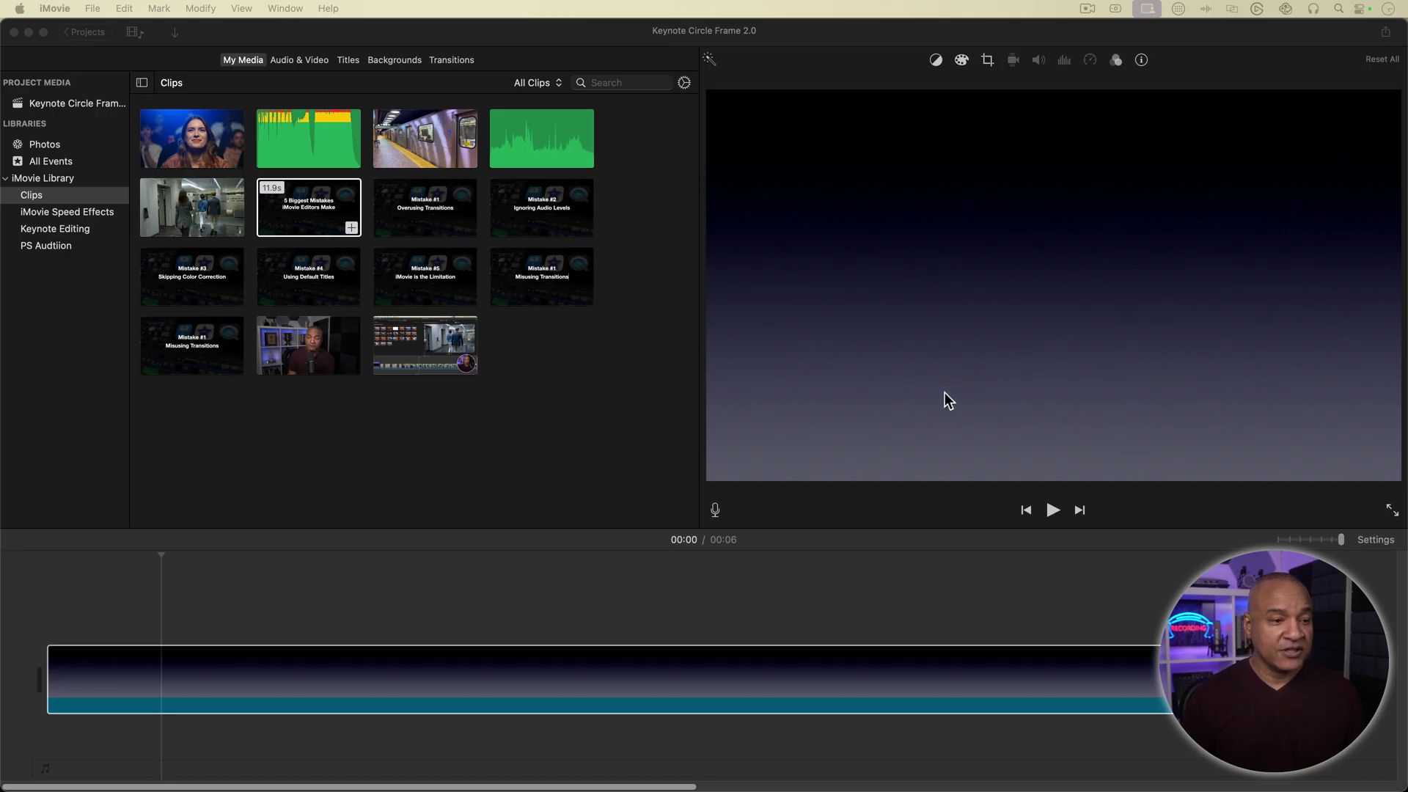
Step: Import CircleFrameDemoVideo_01 into the clips, overlay it above the gradient background from the start of the timeline, and preview it
left_click_drag(460, 423, 460, 424)
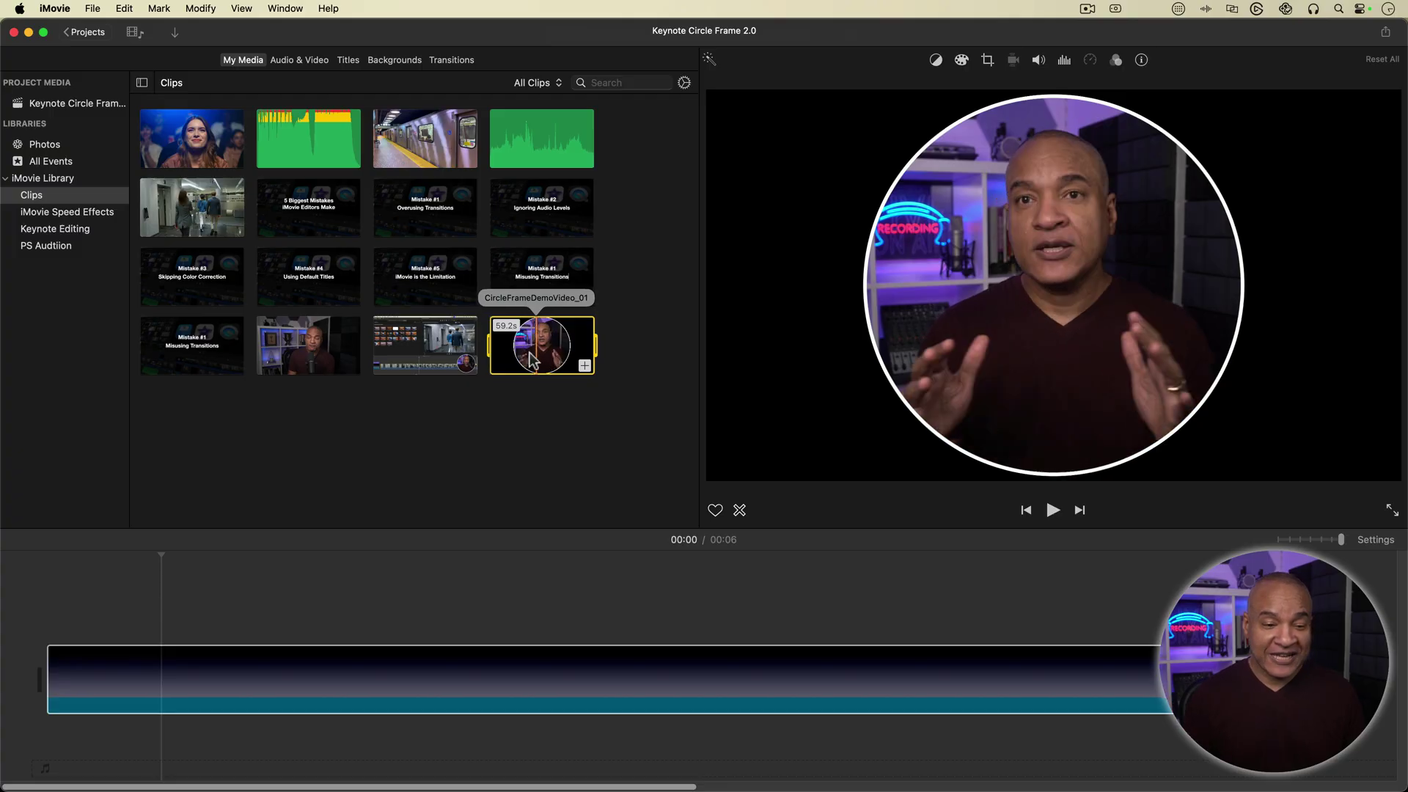
left_click_drag(548, 337, 34, 591)
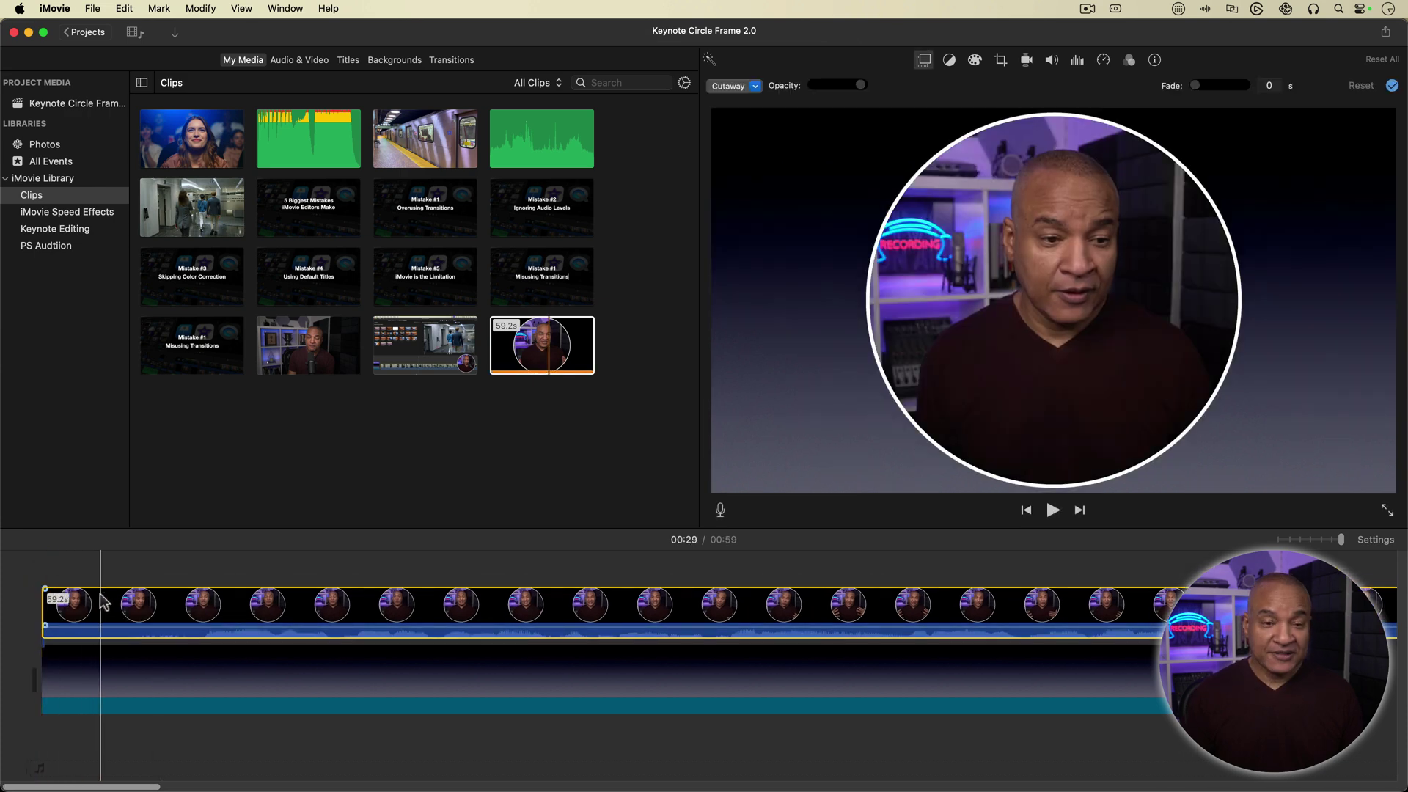
key("space")
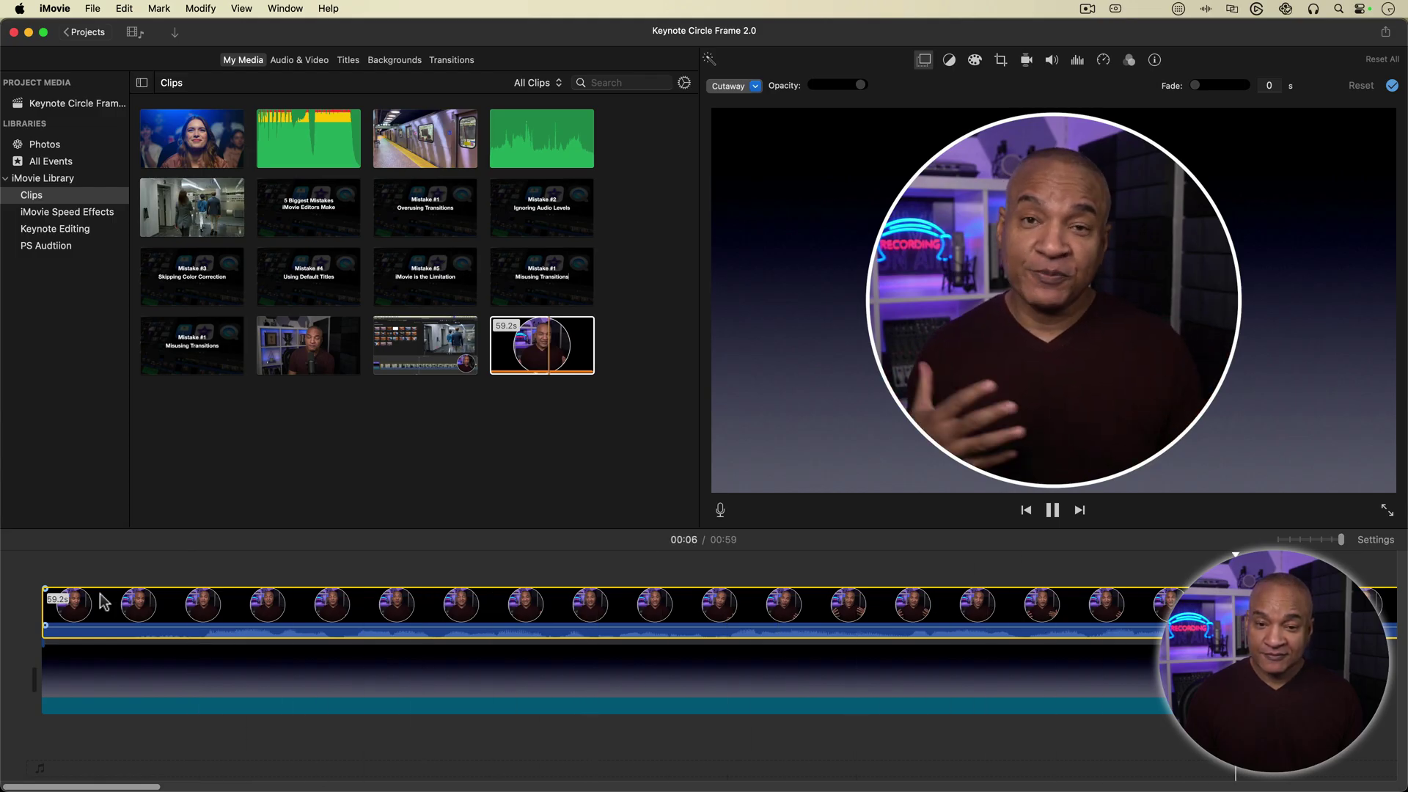
key("space")
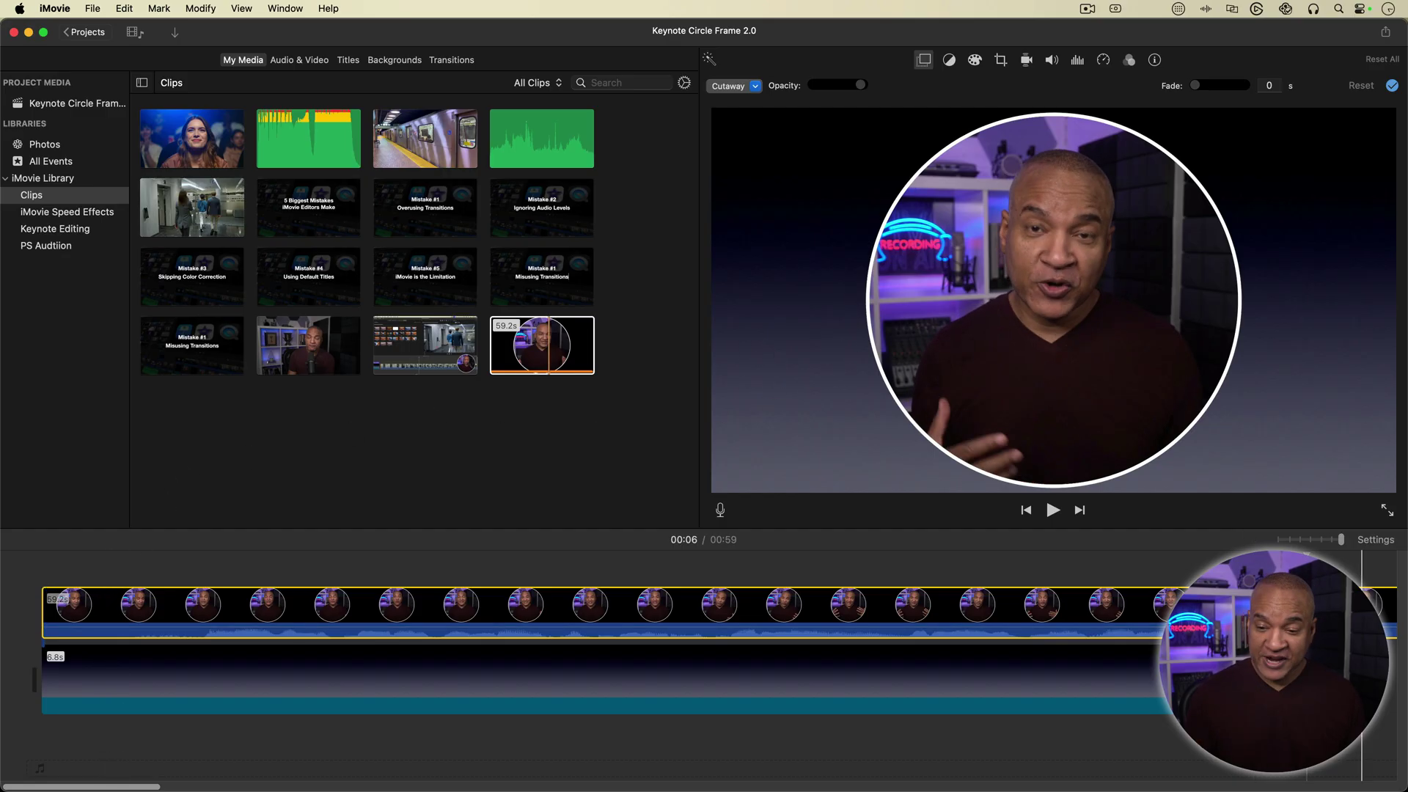
Step: Extend the gradient background clip to match the end of the circle-frame overlay, and play back the result
left_click(1312, 539)
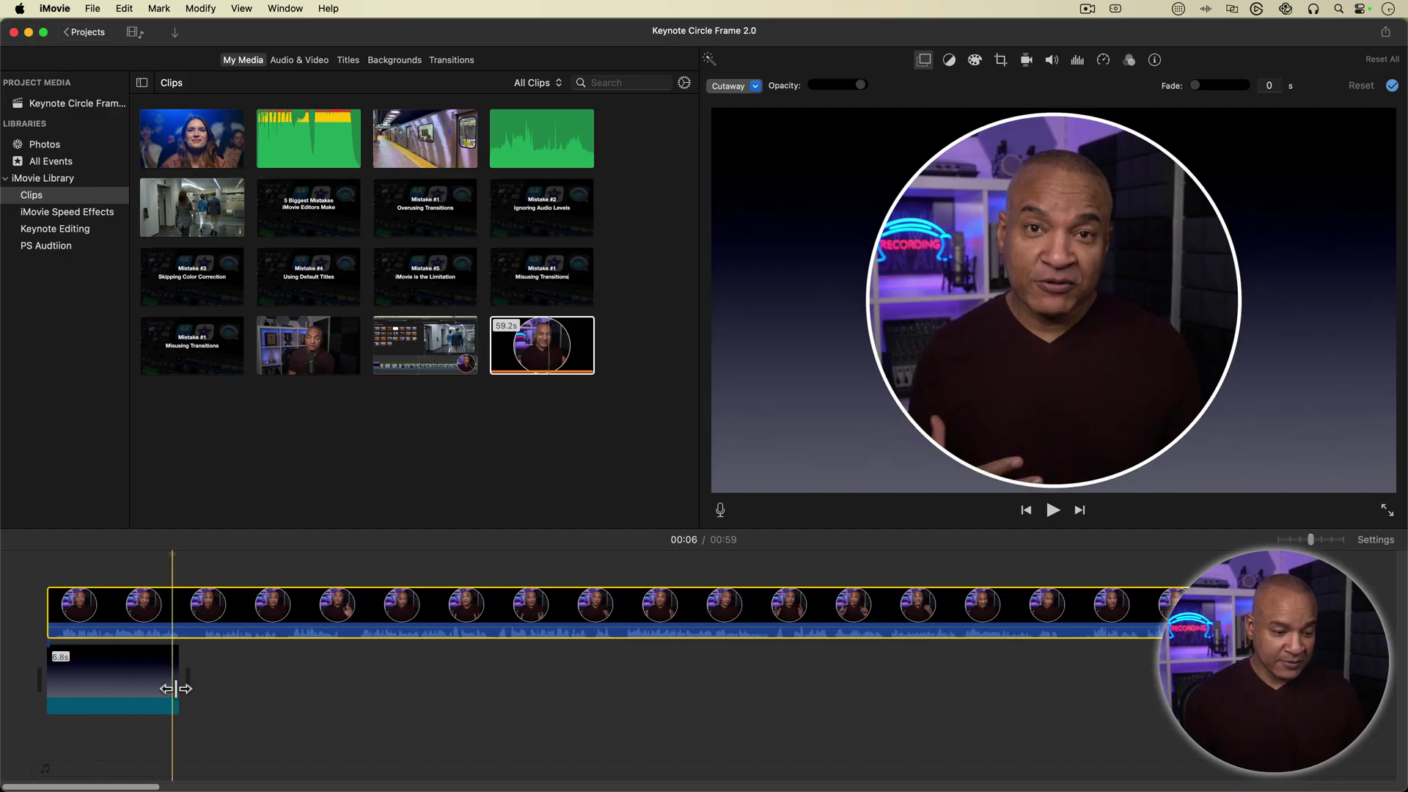
left_click_drag(180, 685, 1225, 674)
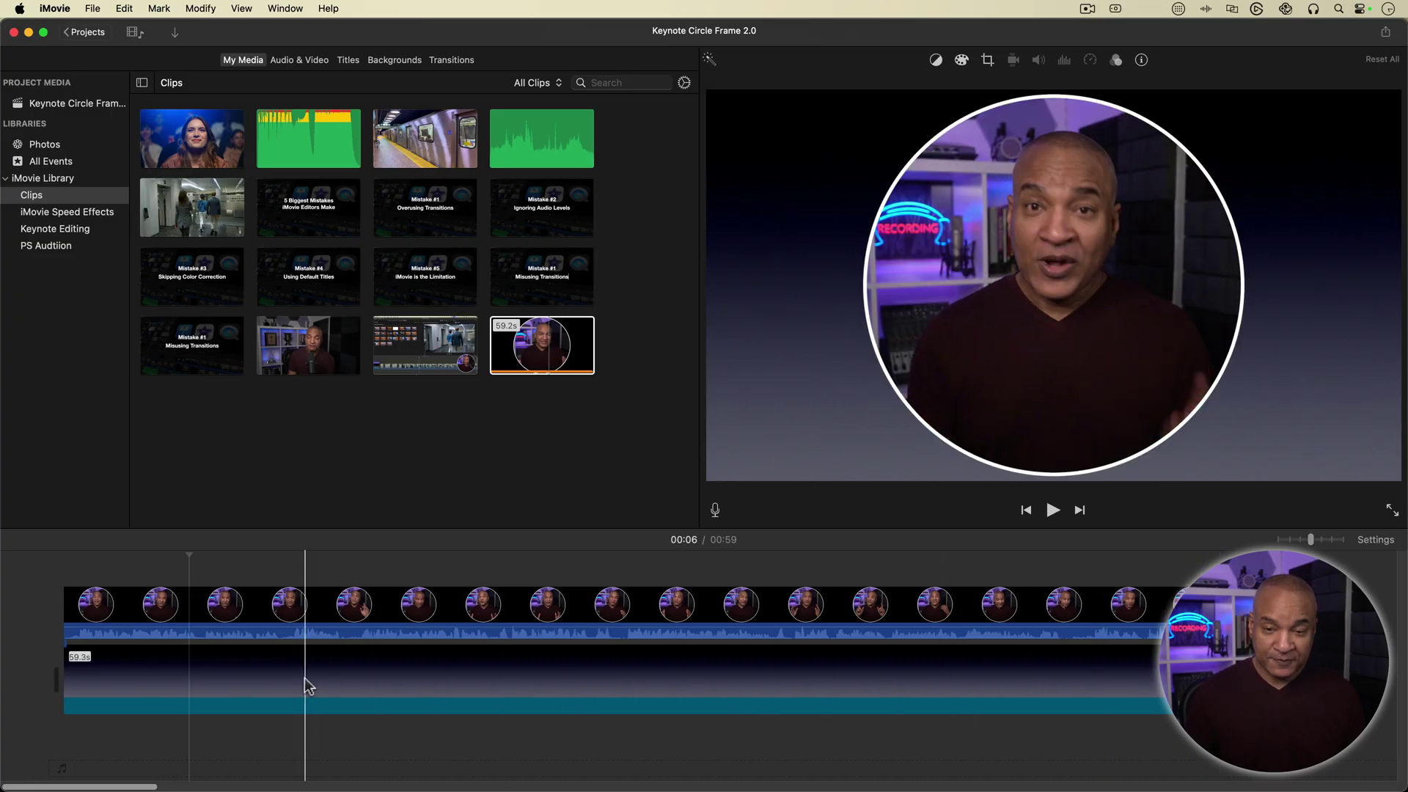
key("space")
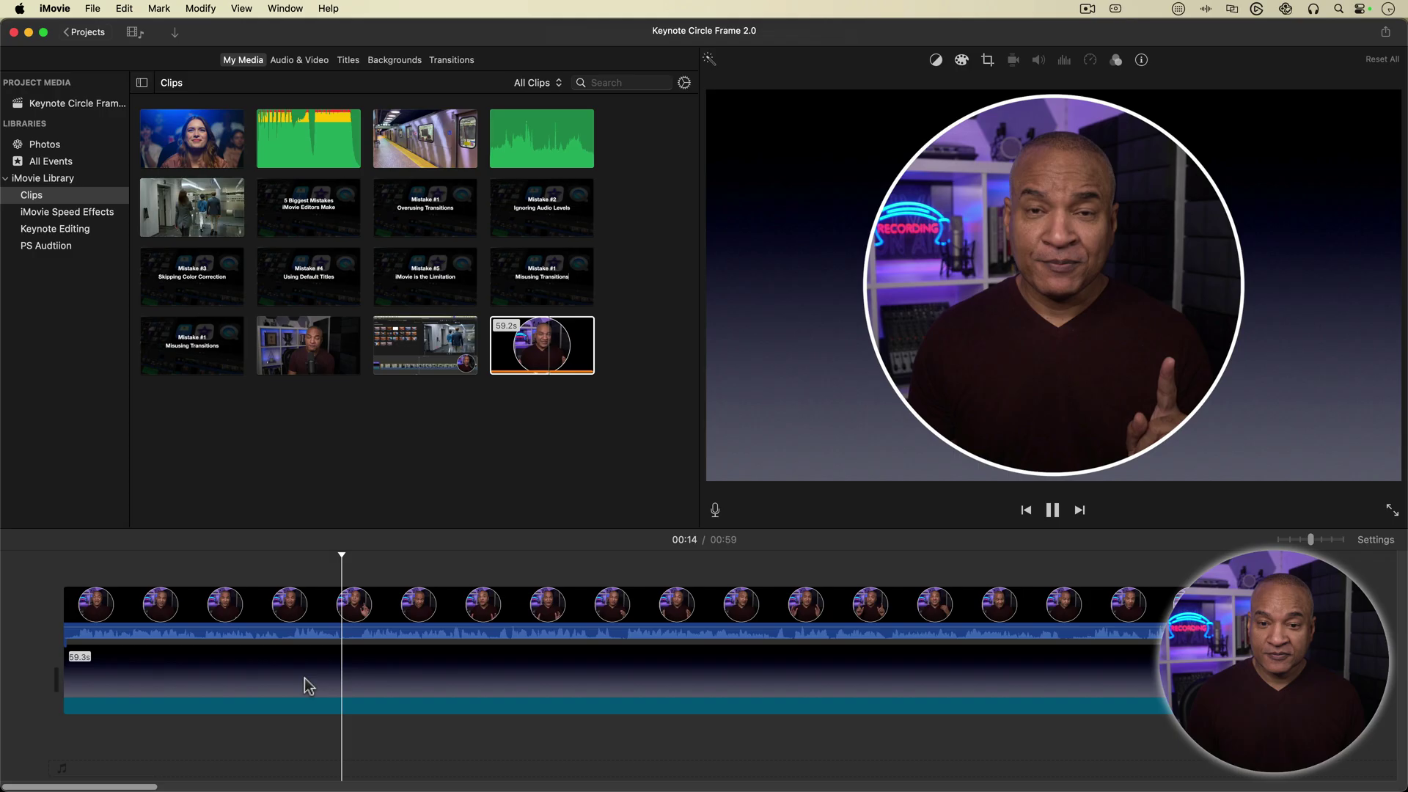
key("space")
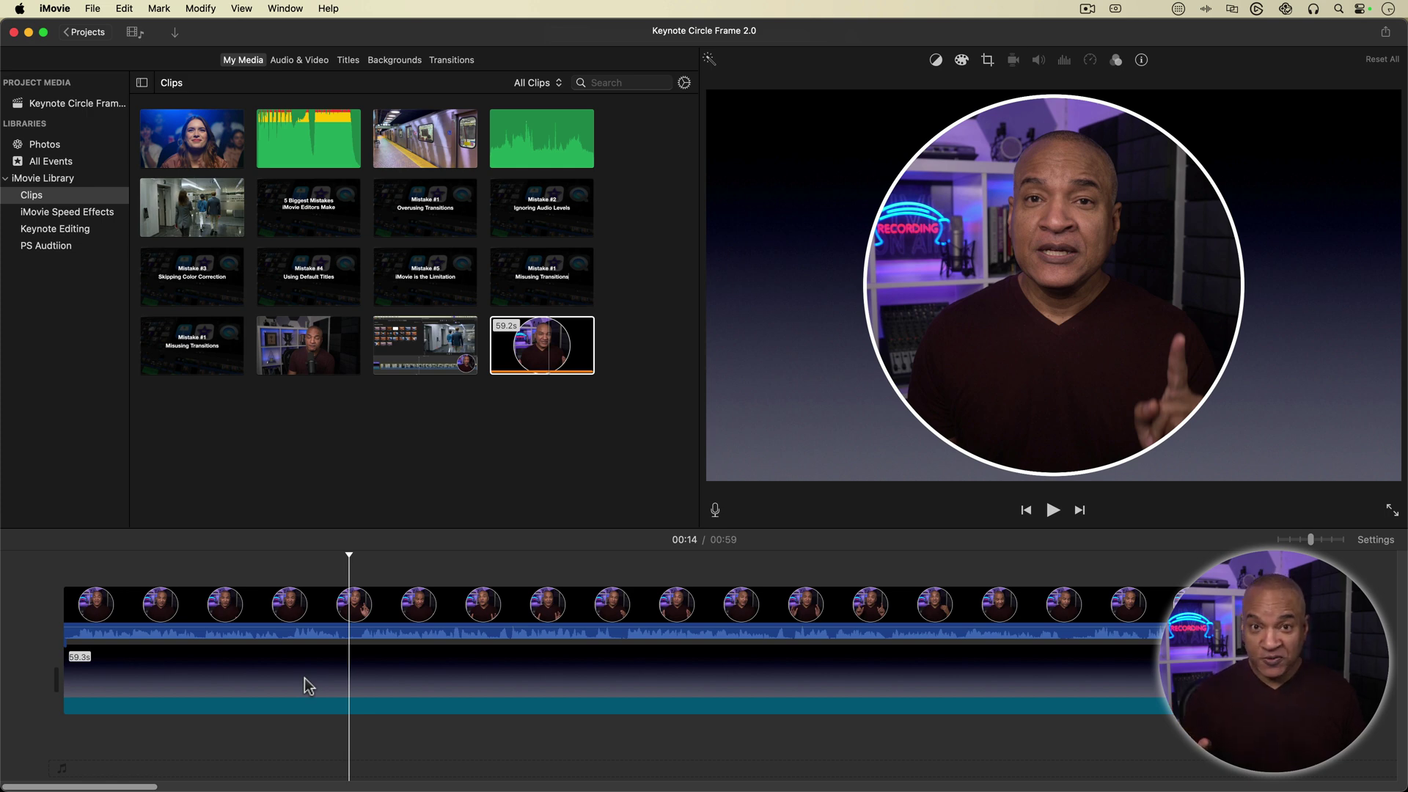
Step: Change the circle-frame clip's video overlay setting from Cutaway to Picture in Picture
left_click(353, 607)
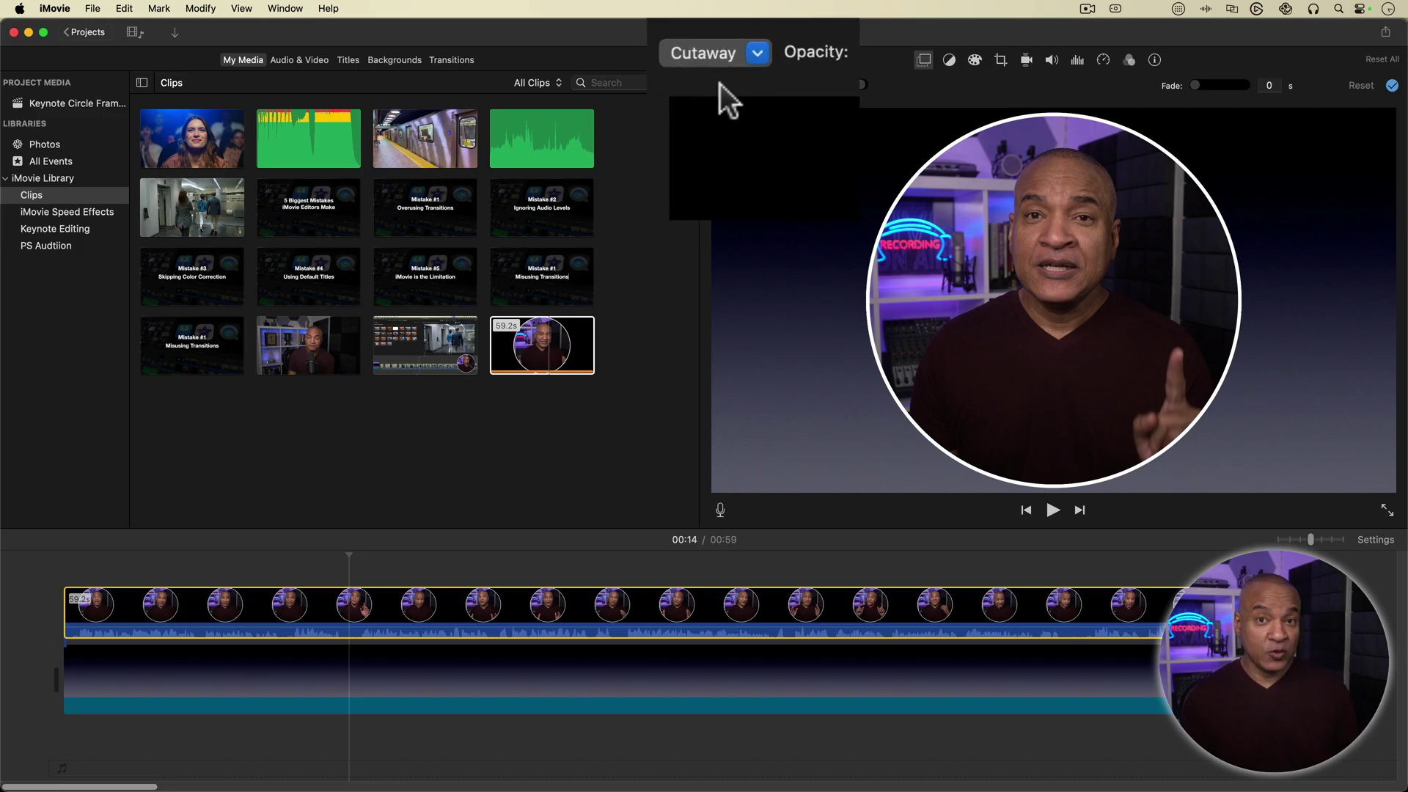
left_click(757, 54)
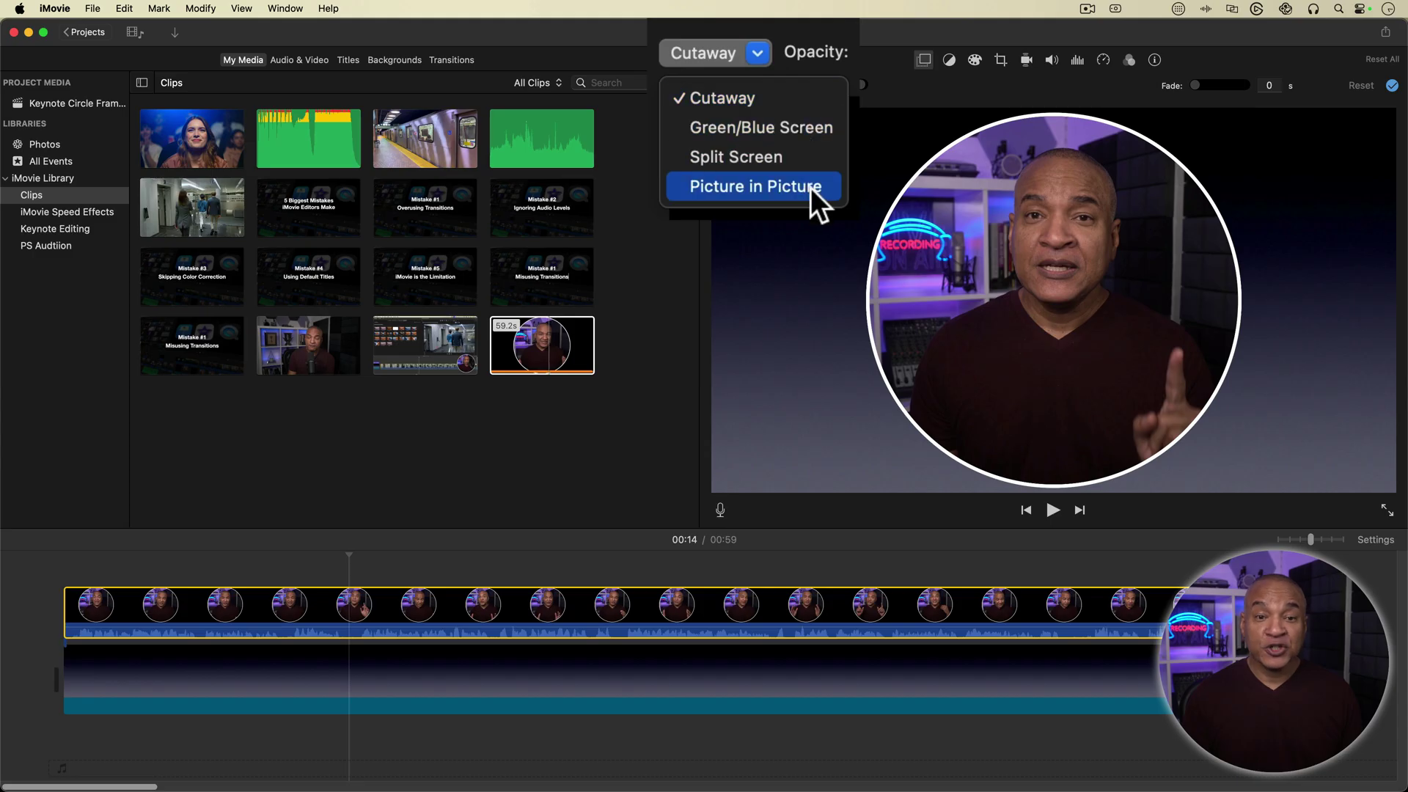
left_click(795, 169)
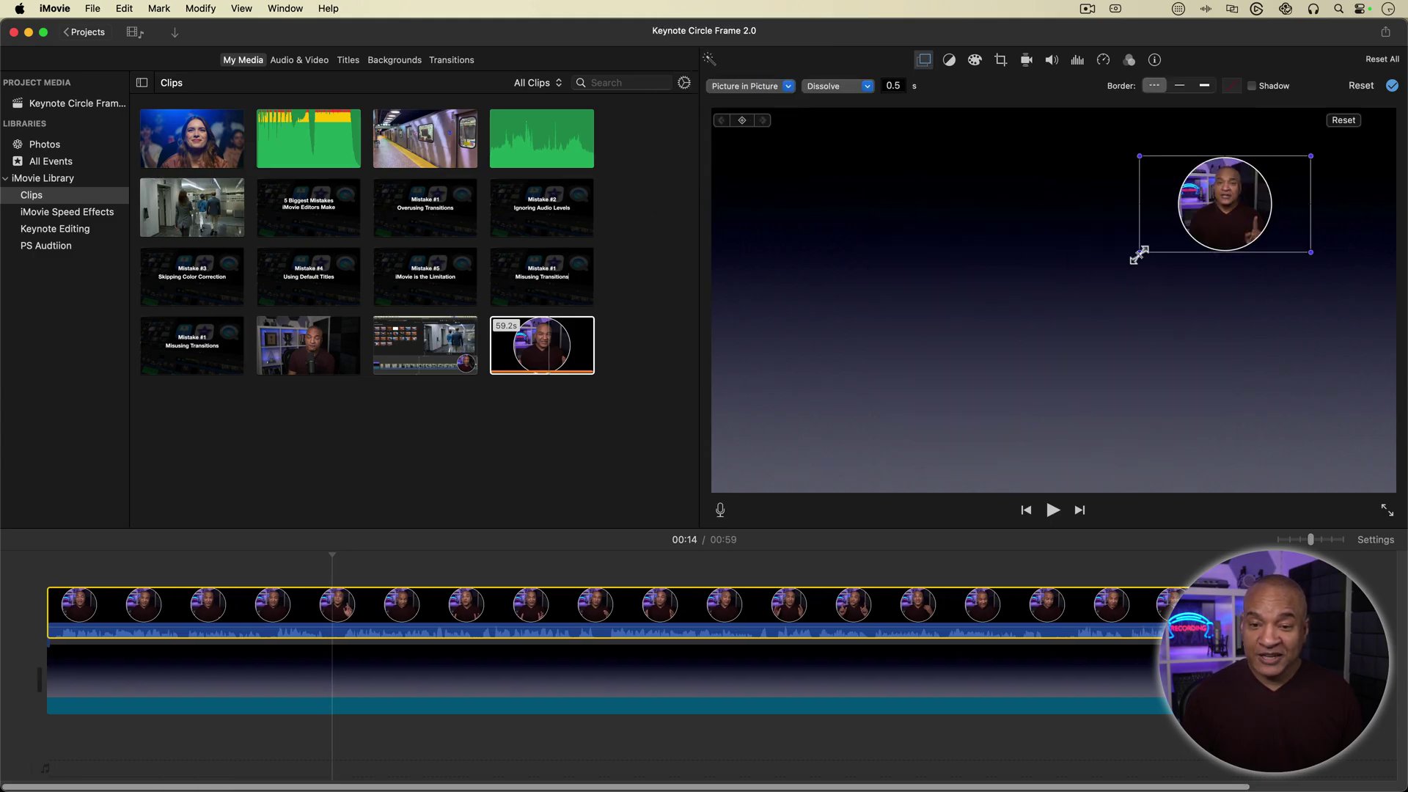
Step: Resize the circular picture-in-picture, place it in the lower-right corner of the video frame, and play it back from the start
left_click_drag(1138, 256, 1002, 360)
left_click_drag(1127, 217, 1188, 327)
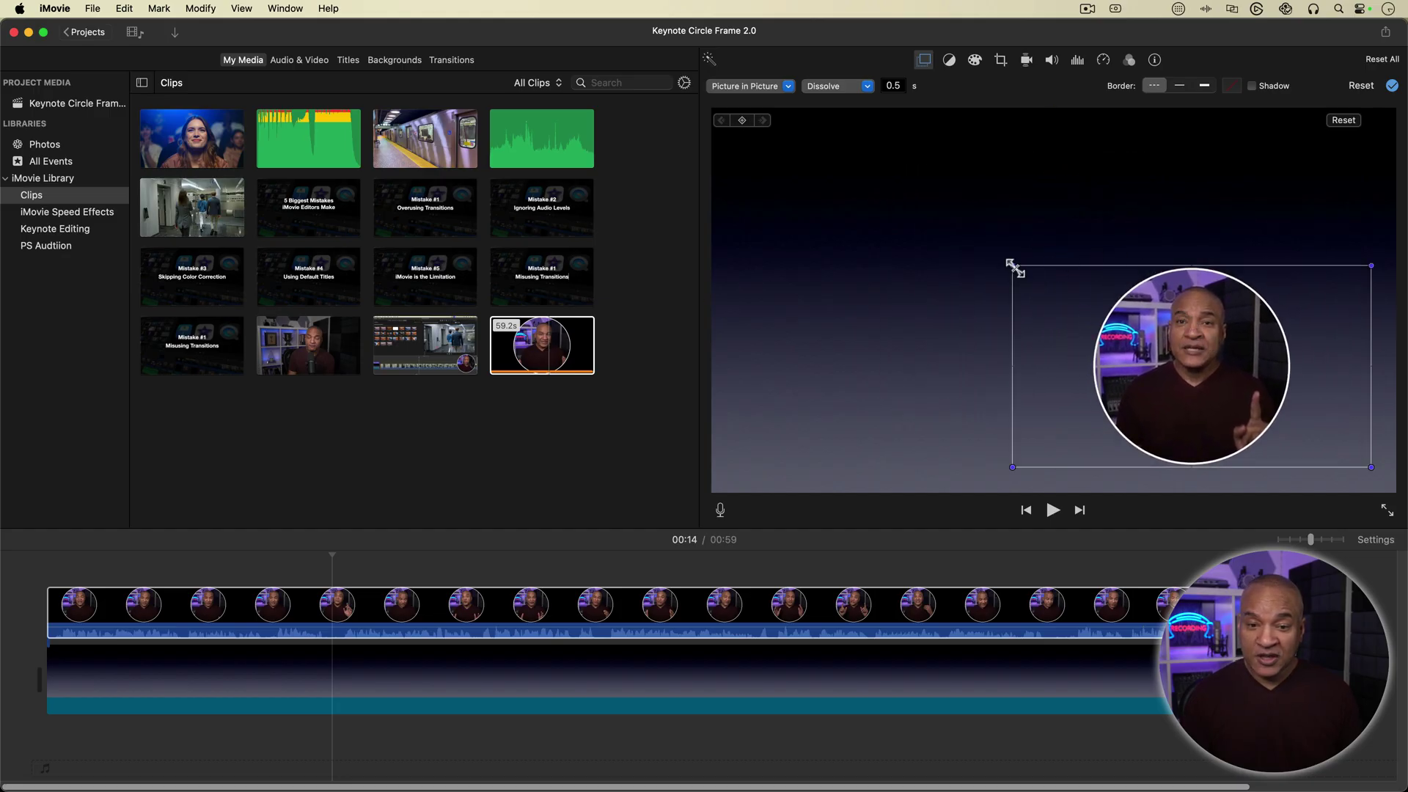
left_click_drag(1014, 267, 1138, 337)
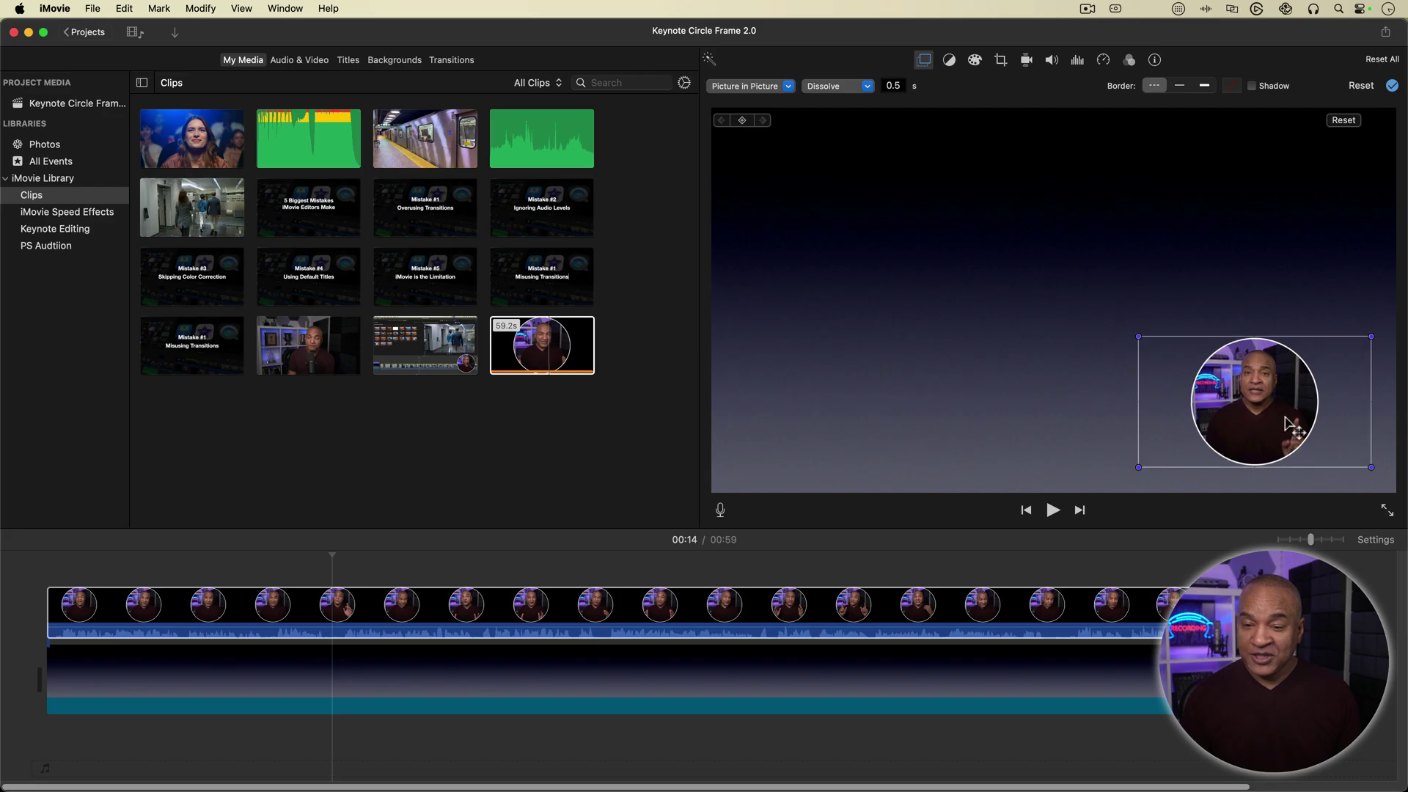
left_click_drag(1284, 423, 1322, 413)
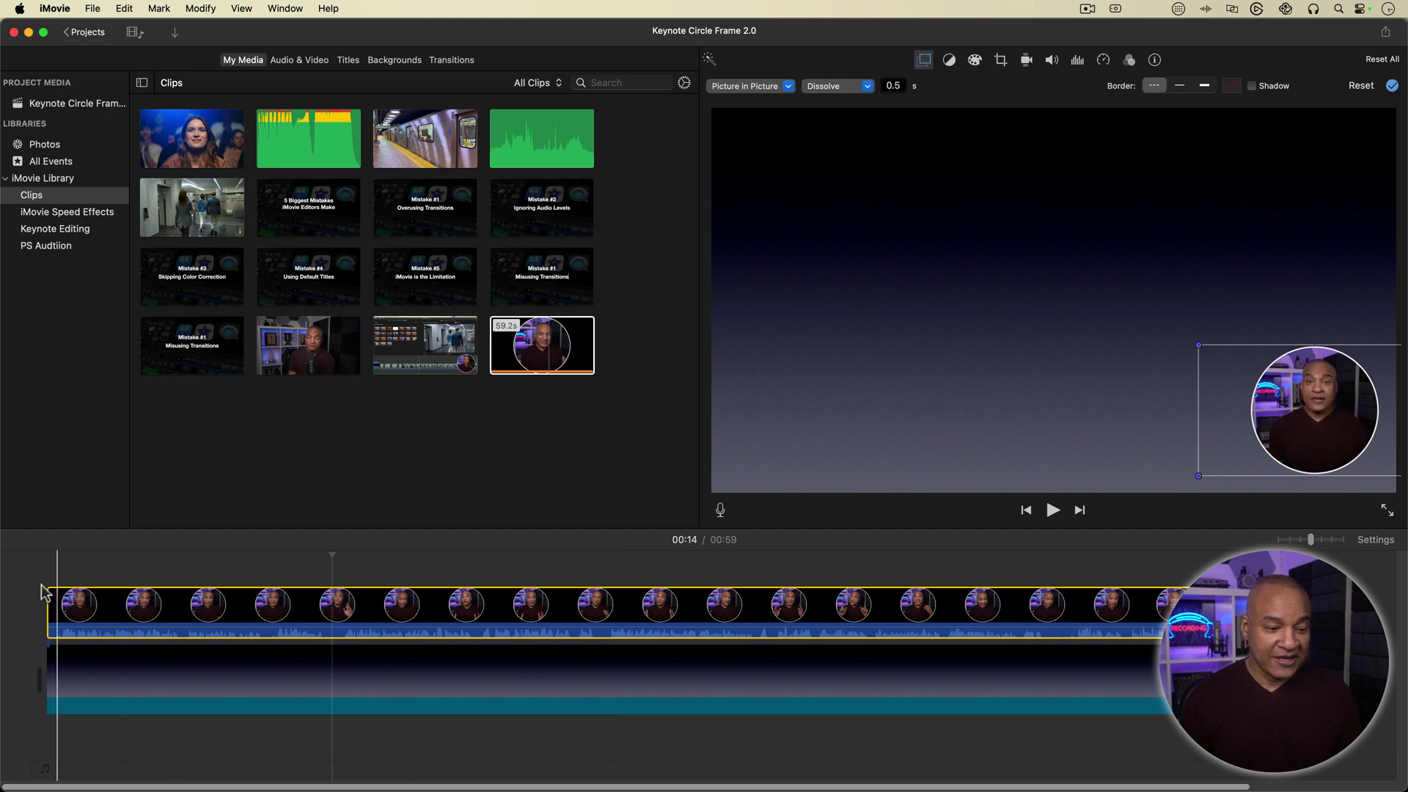
key("space")
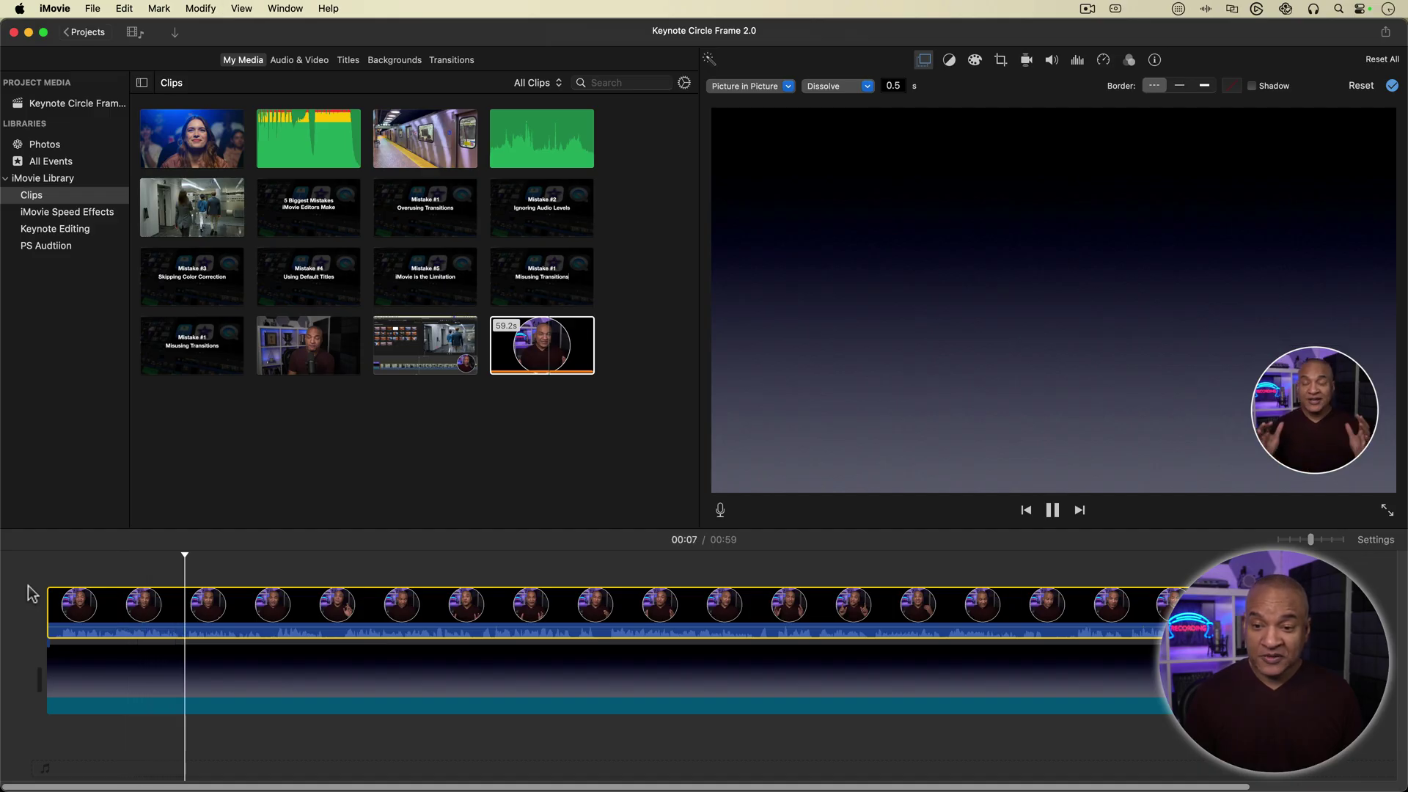
key("space")
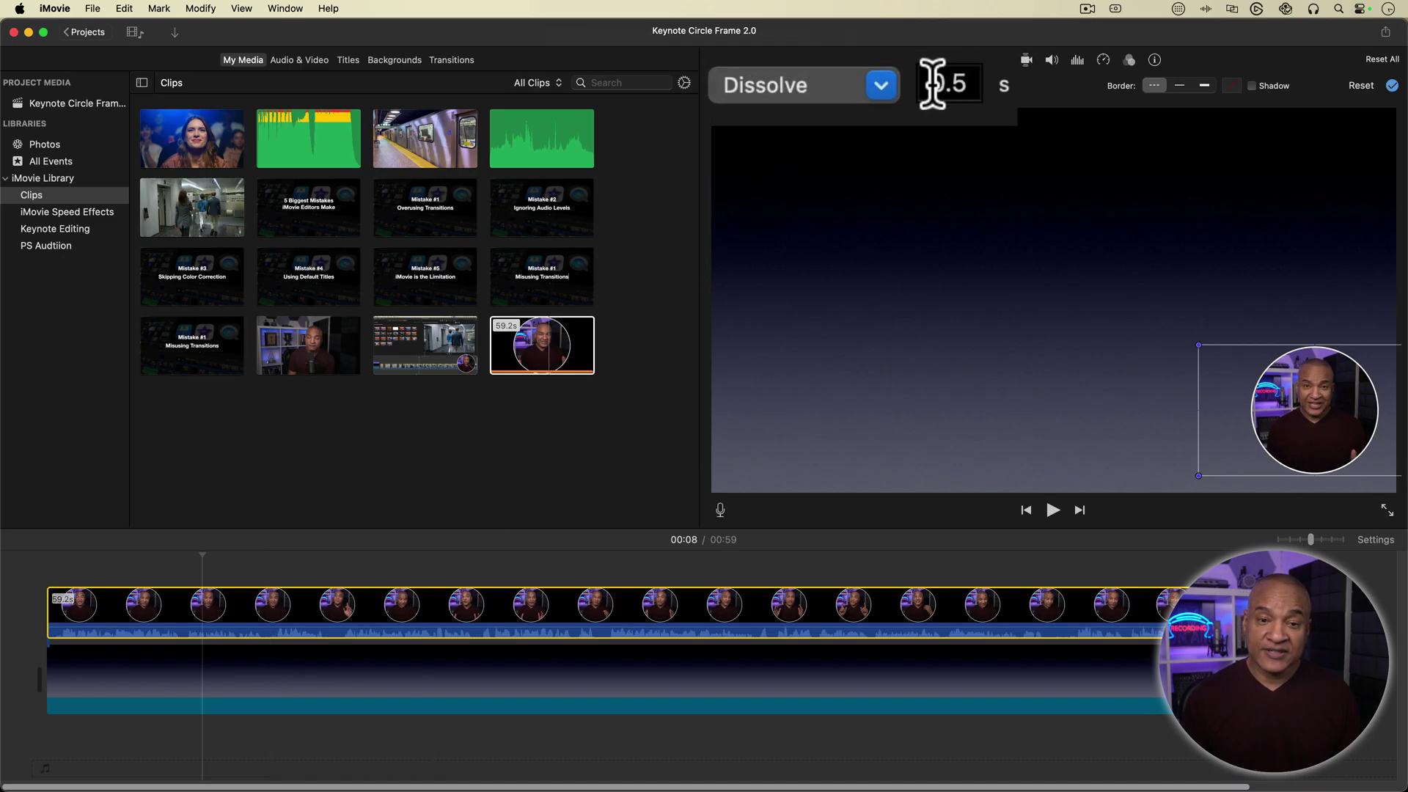
Step: Set the picture-in-picture dissolve duration to 0 seconds and play back the overlay's start
left_click(932, 83)
type("0")
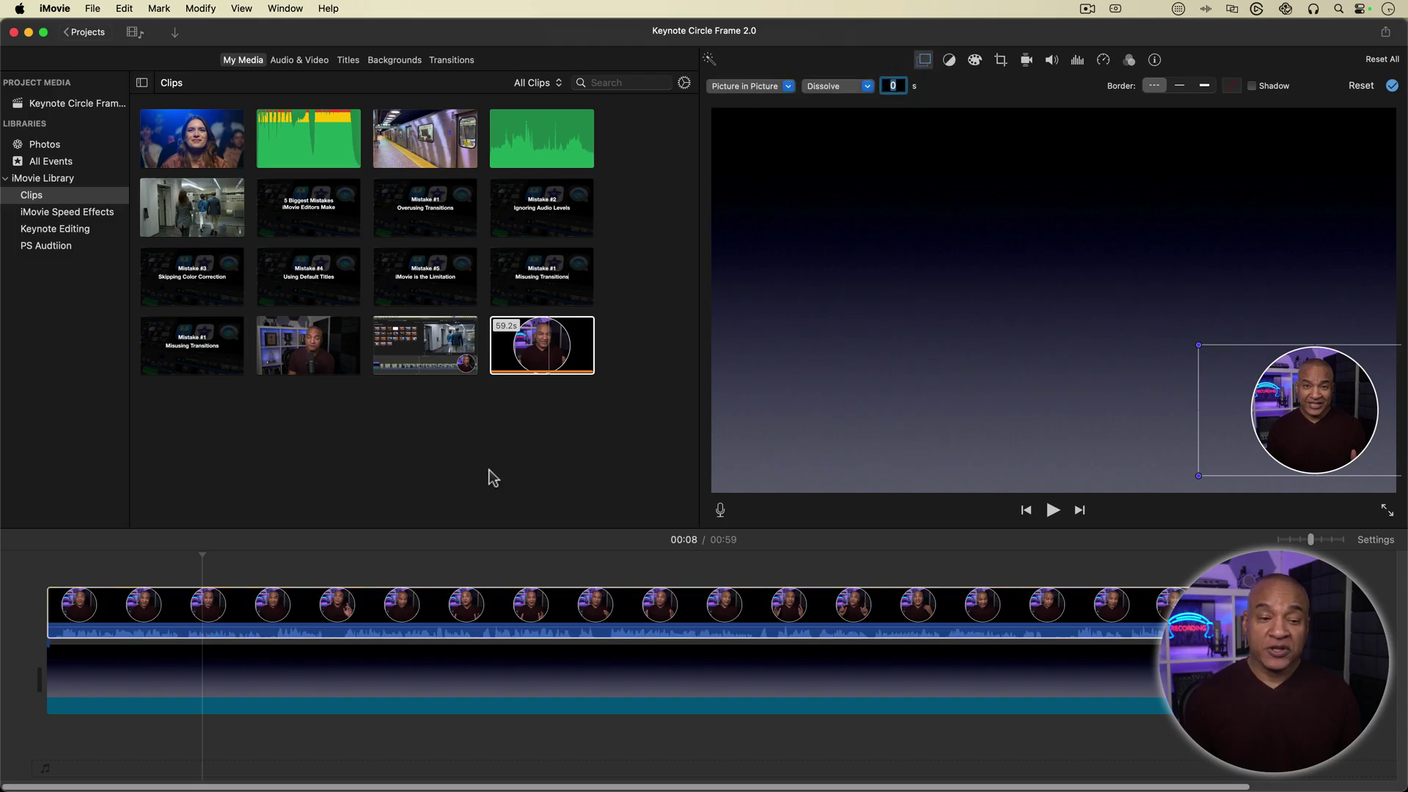
key("Return")
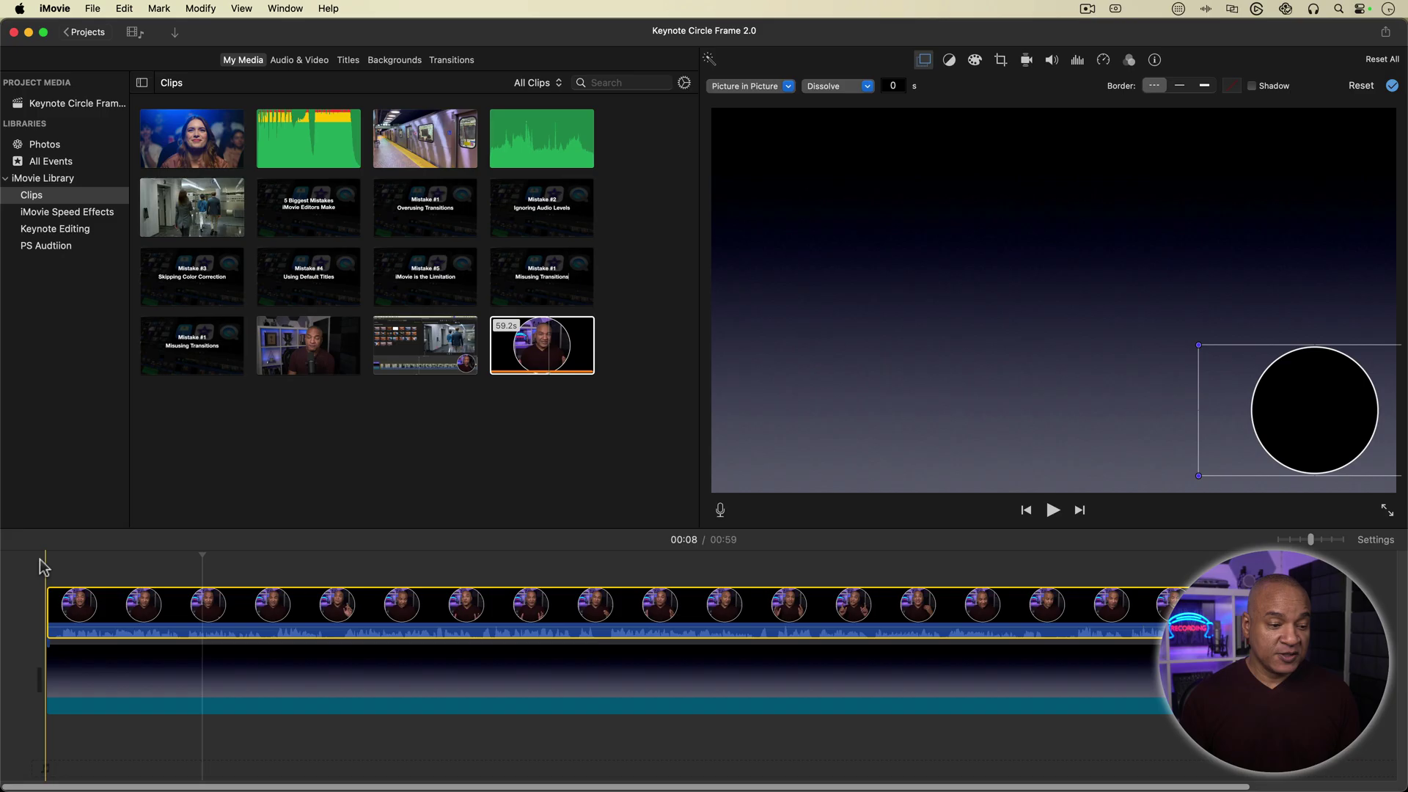
key("space")
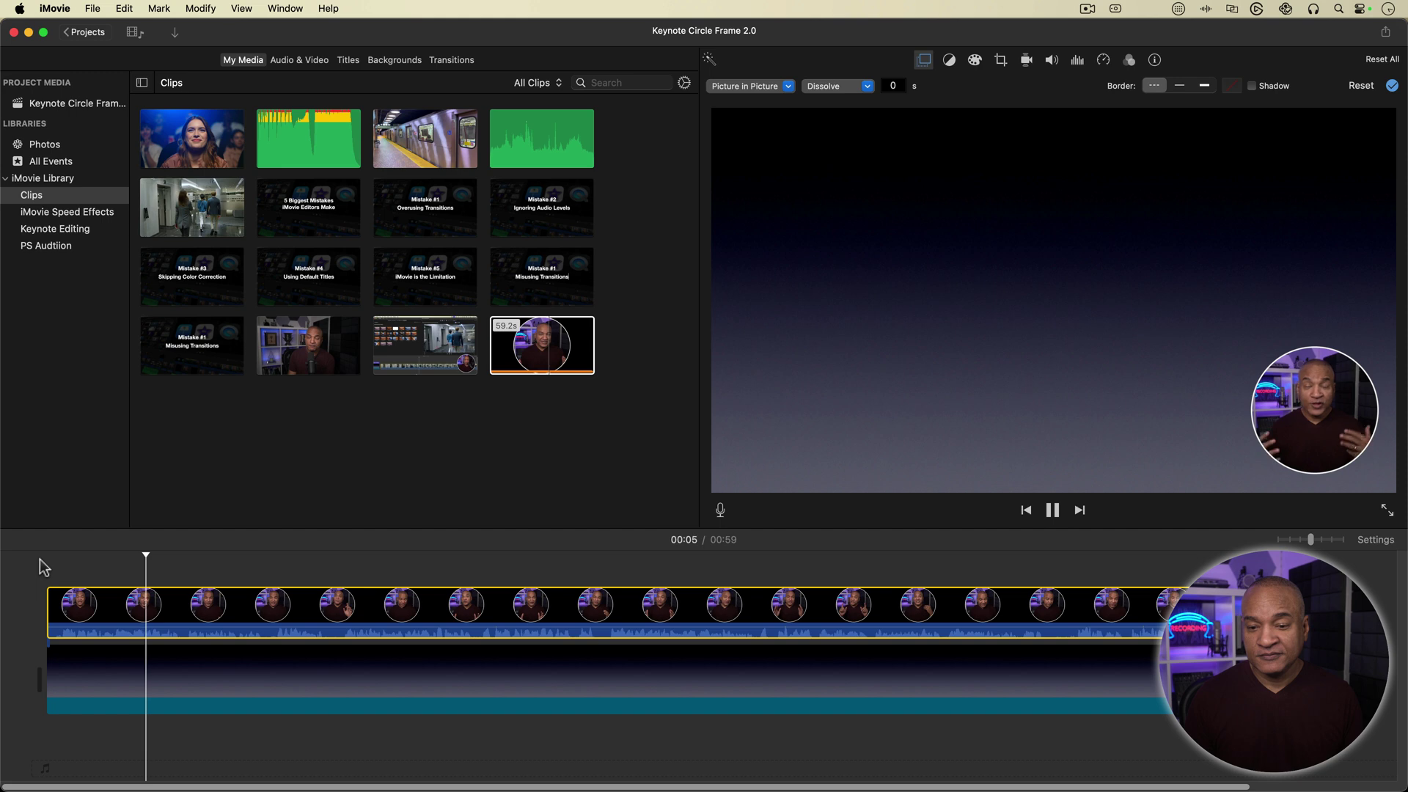
key("space")
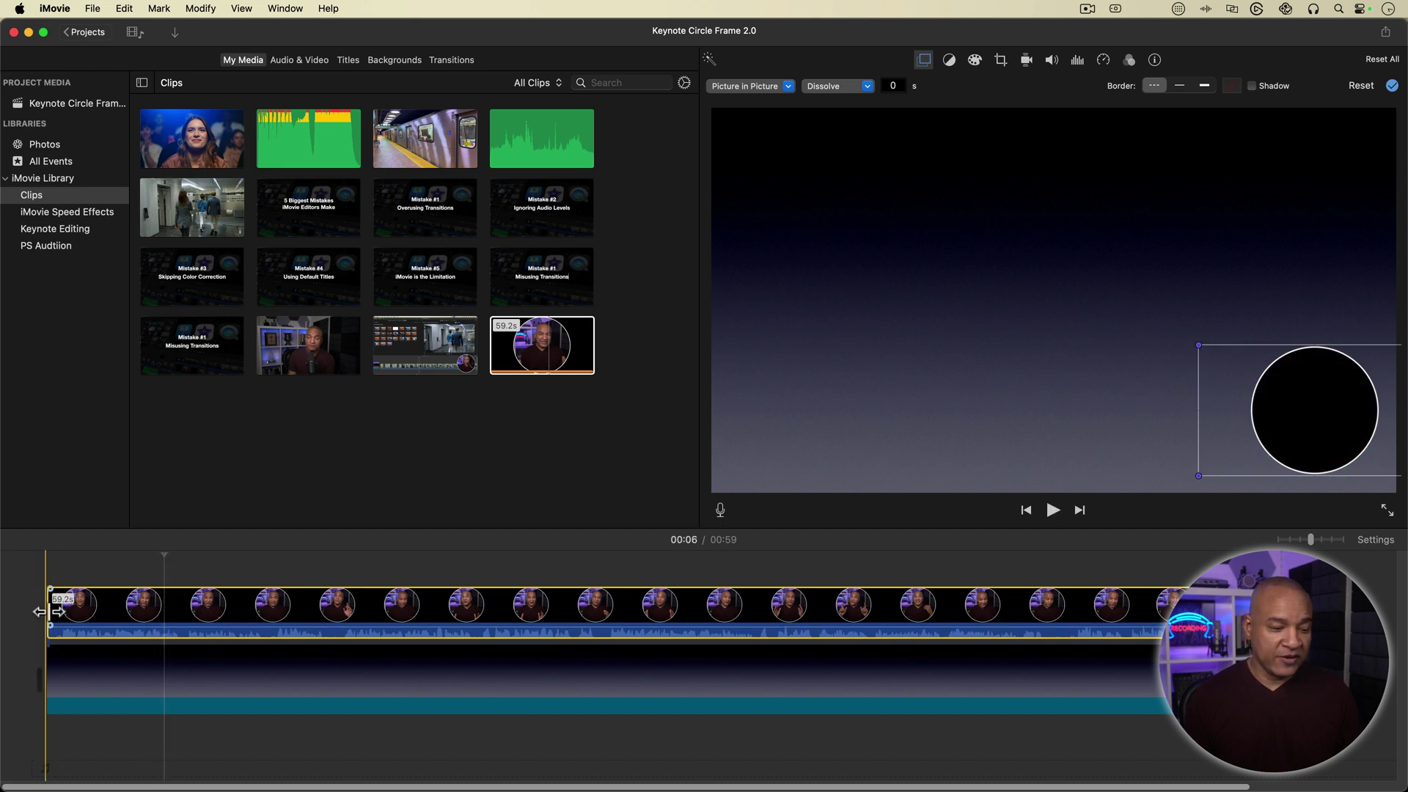
Step: Trim the black opening frames off the start of the circle-frame overlay clip, and play back the new opening
left_click_drag(49, 611, 55, 610)
left_click(94, 606)
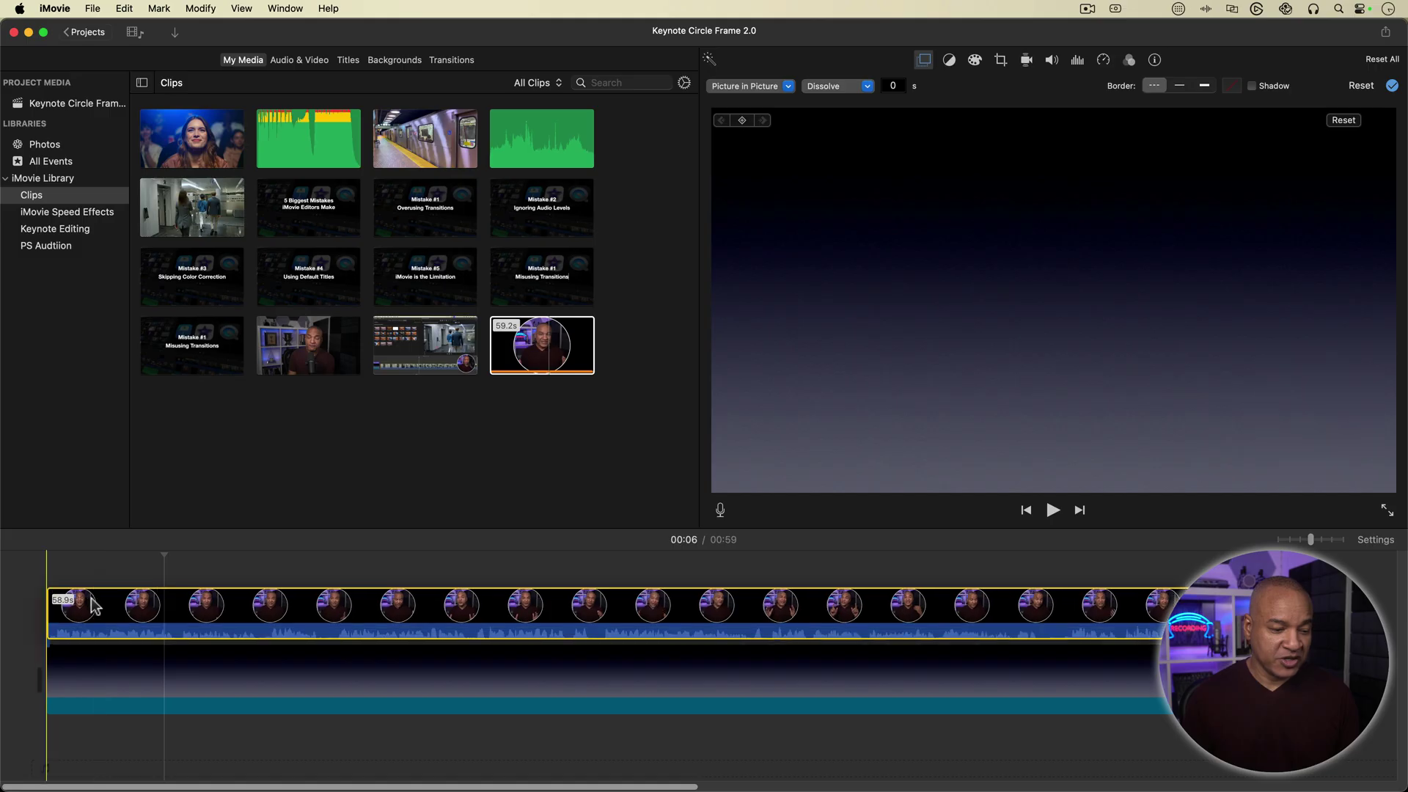
key("space")
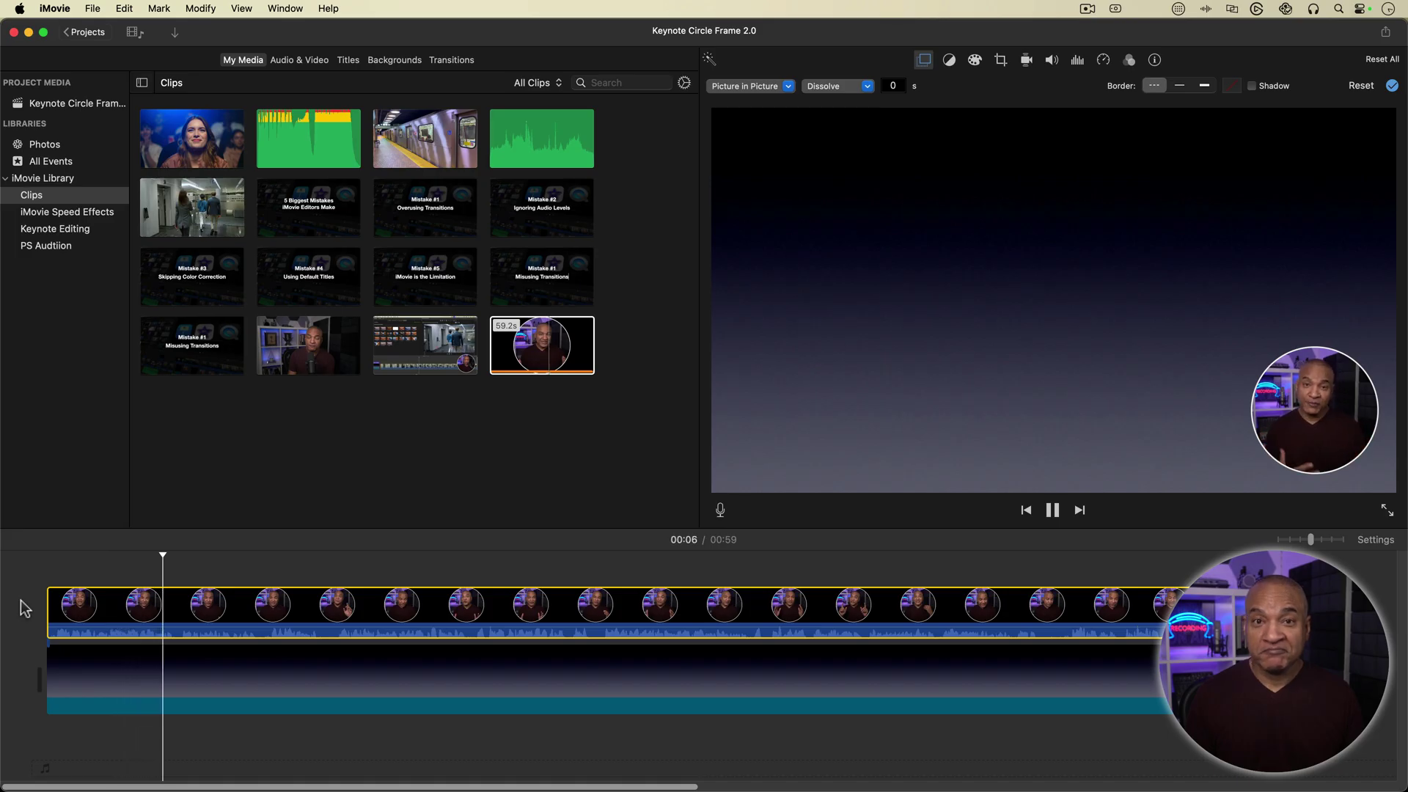
key("space")
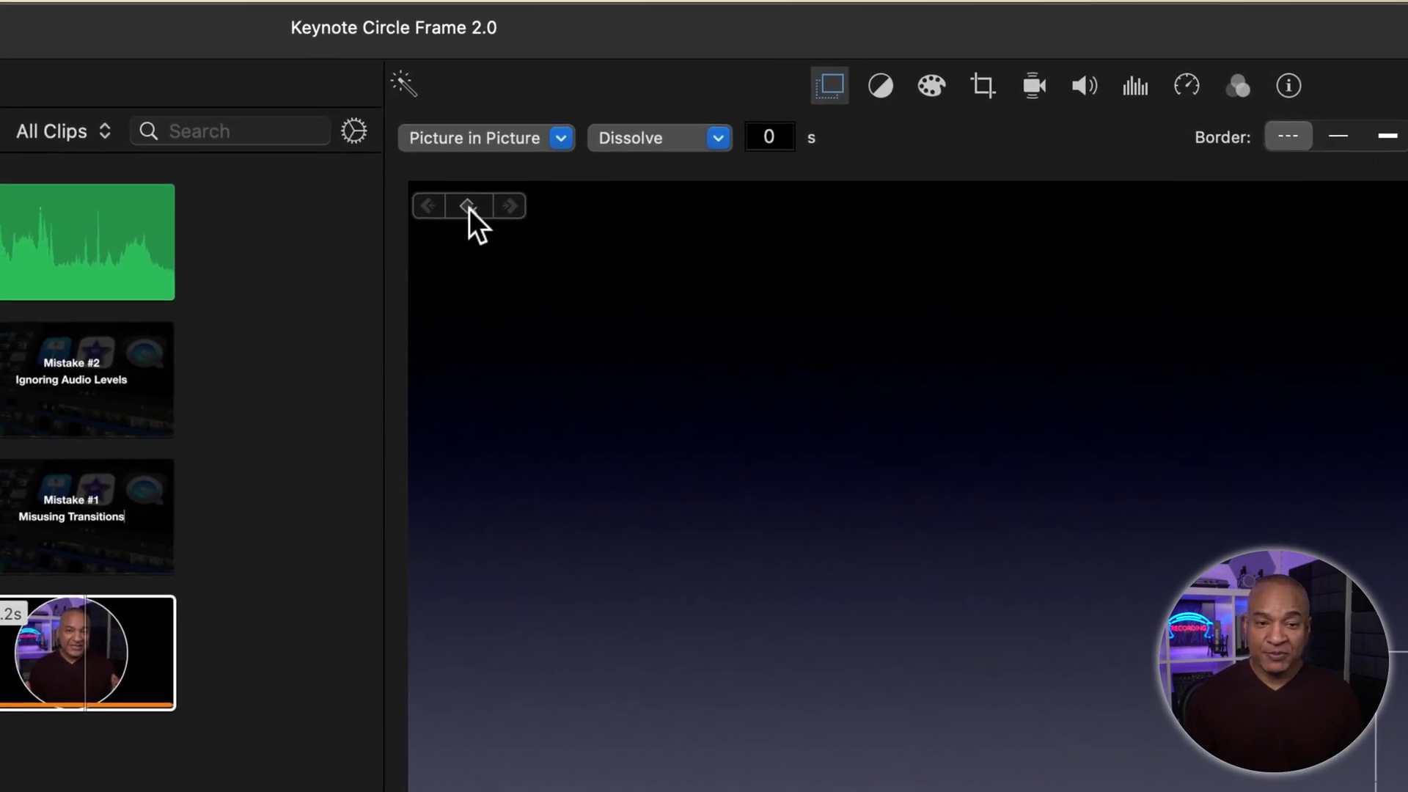
Step: Keyframe the overlay's lower-right position, advance the playhead to 00:14, and enlarge and centre the circular overlay in the frame there
key("space")
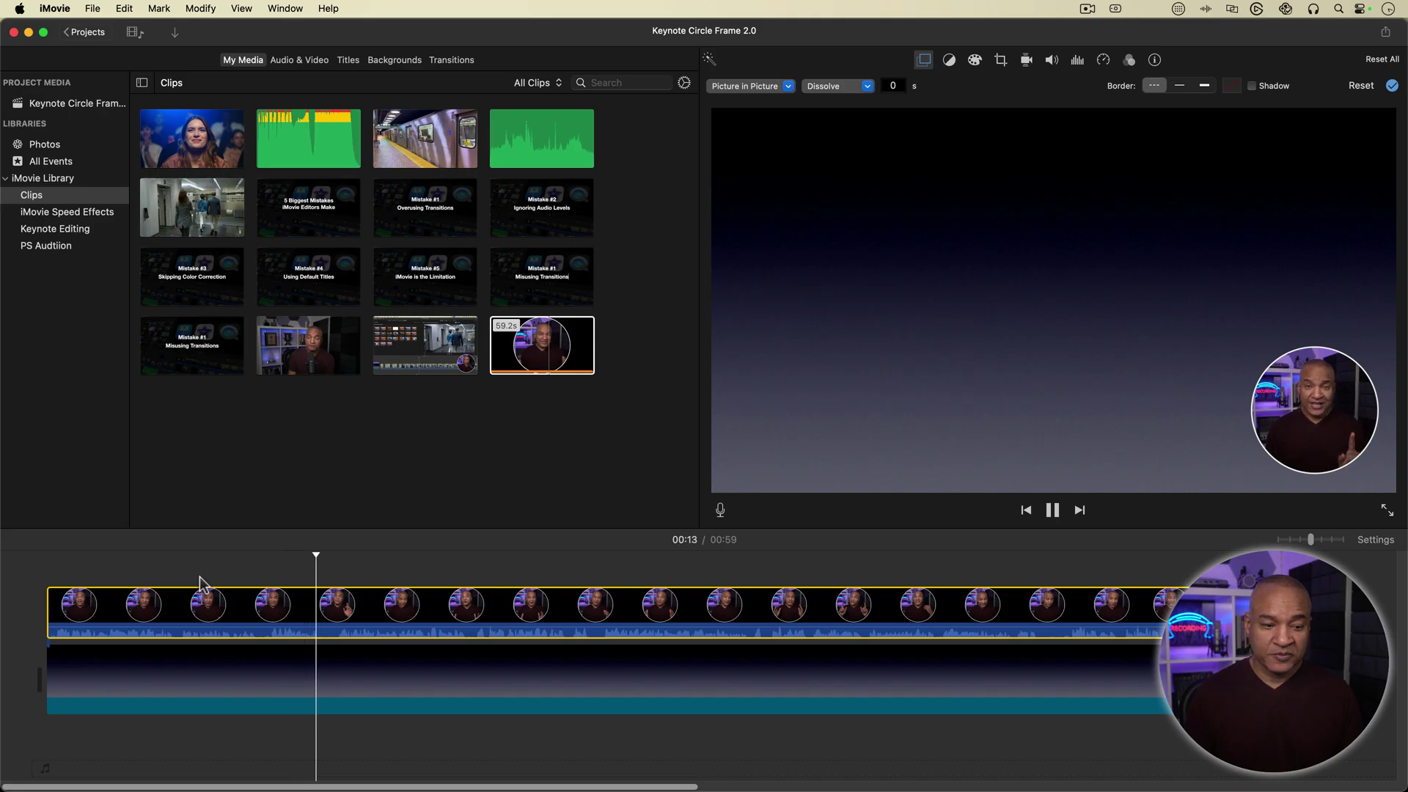
key("space")
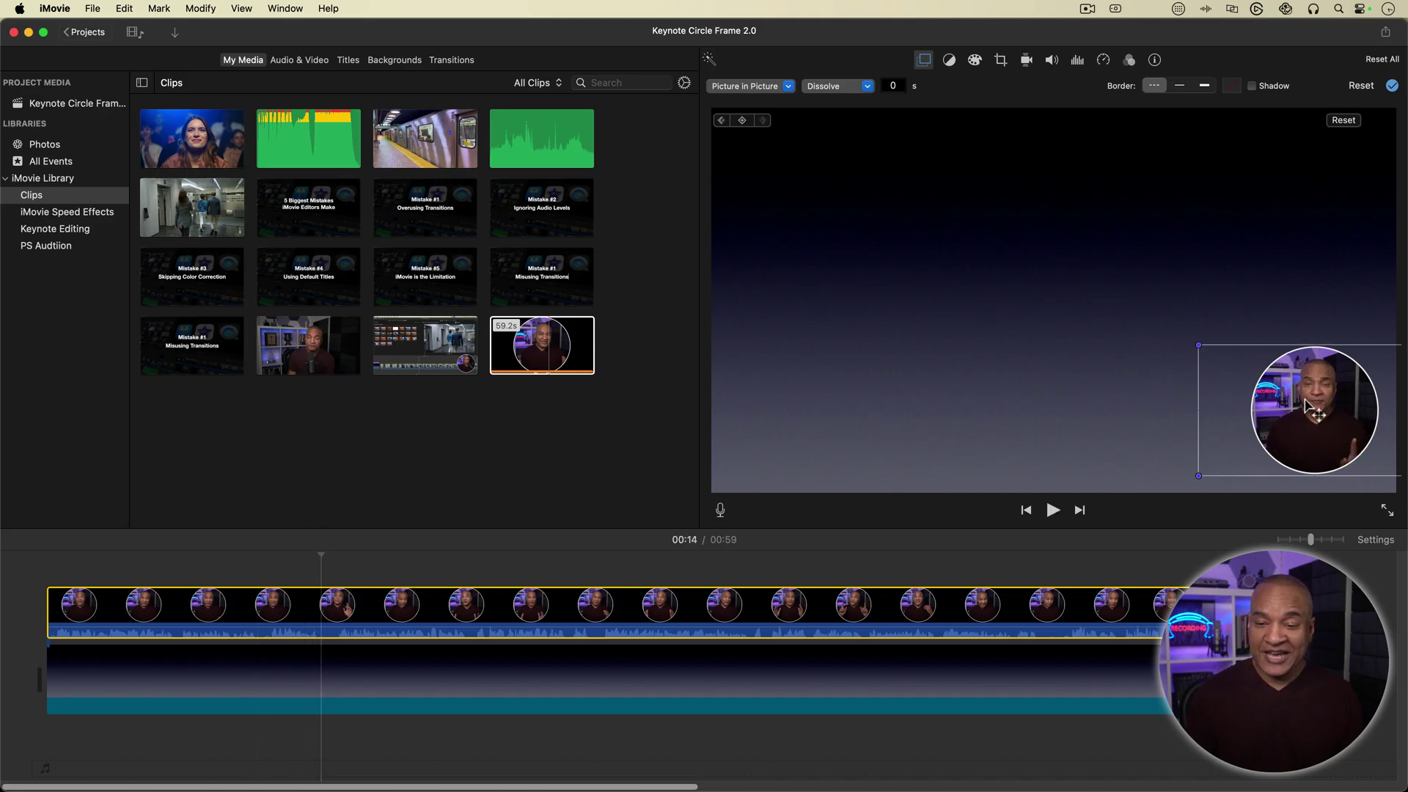
left_click_drag(1306, 406, 1028, 271)
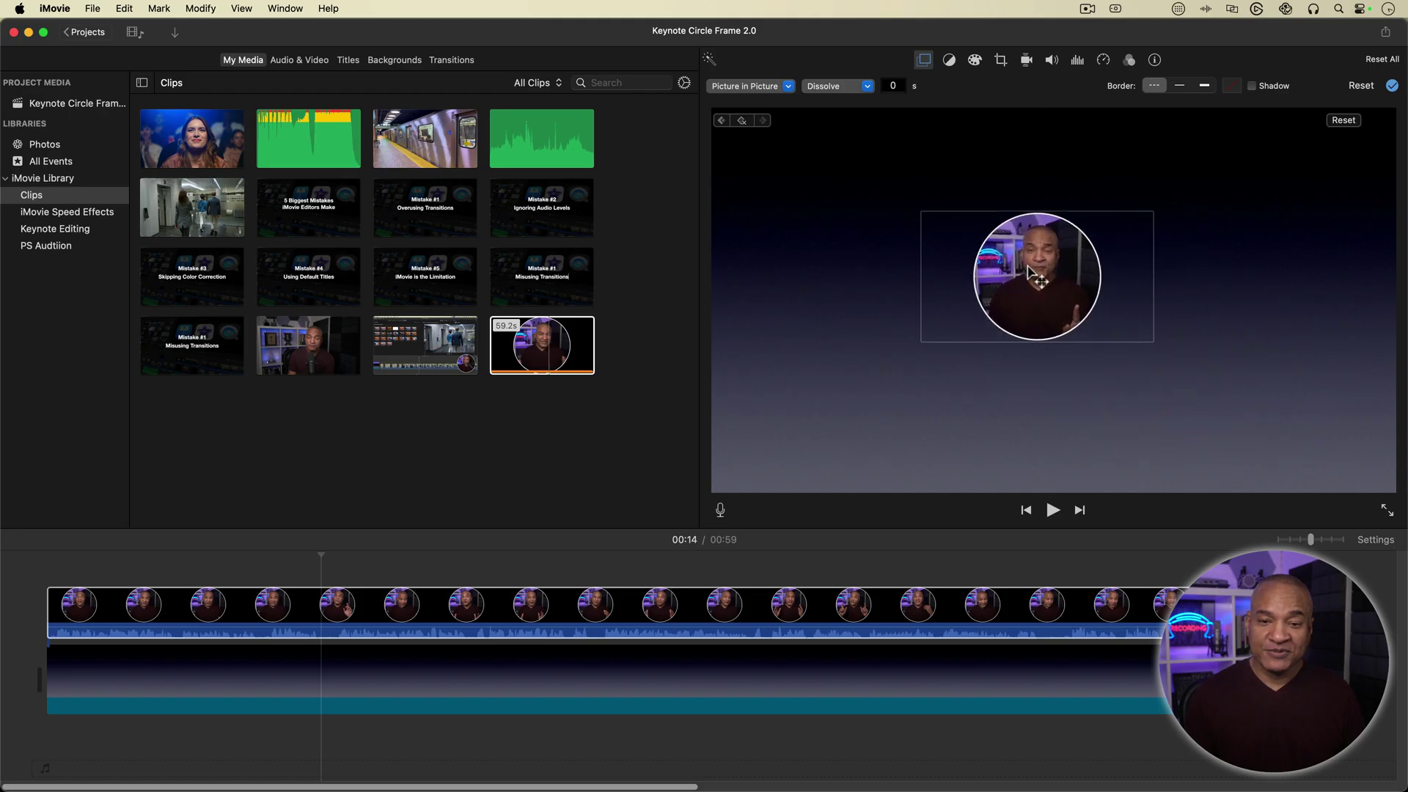
left_click_drag(920, 344, 781, 464)
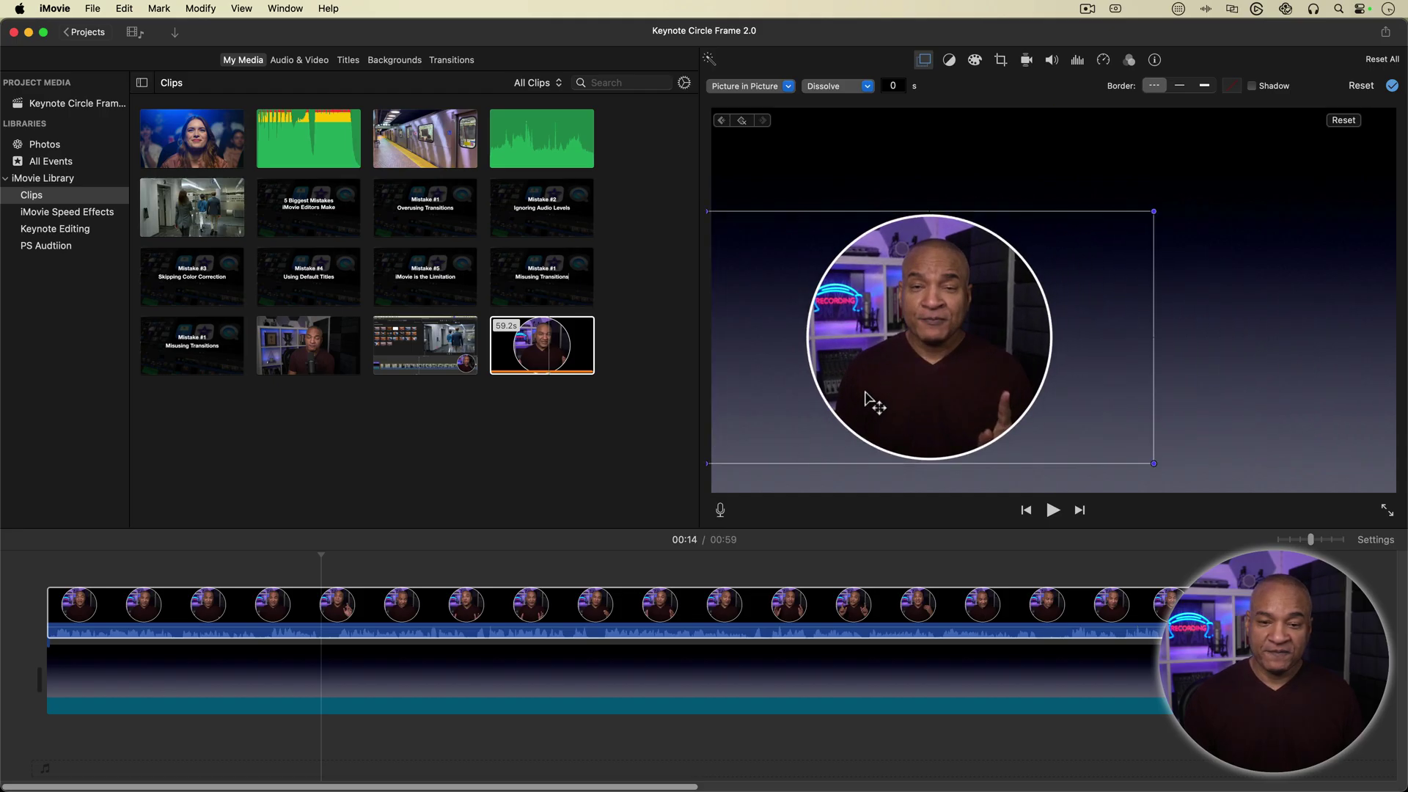
left_click_drag(1155, 212, 1278, 141)
mouse_move(1061, 283)
left_mouse_down()
mouse_move(1037, 305)
mouse_move(1100, 305)
mouse_move(1088, 293)
left_mouse_up()
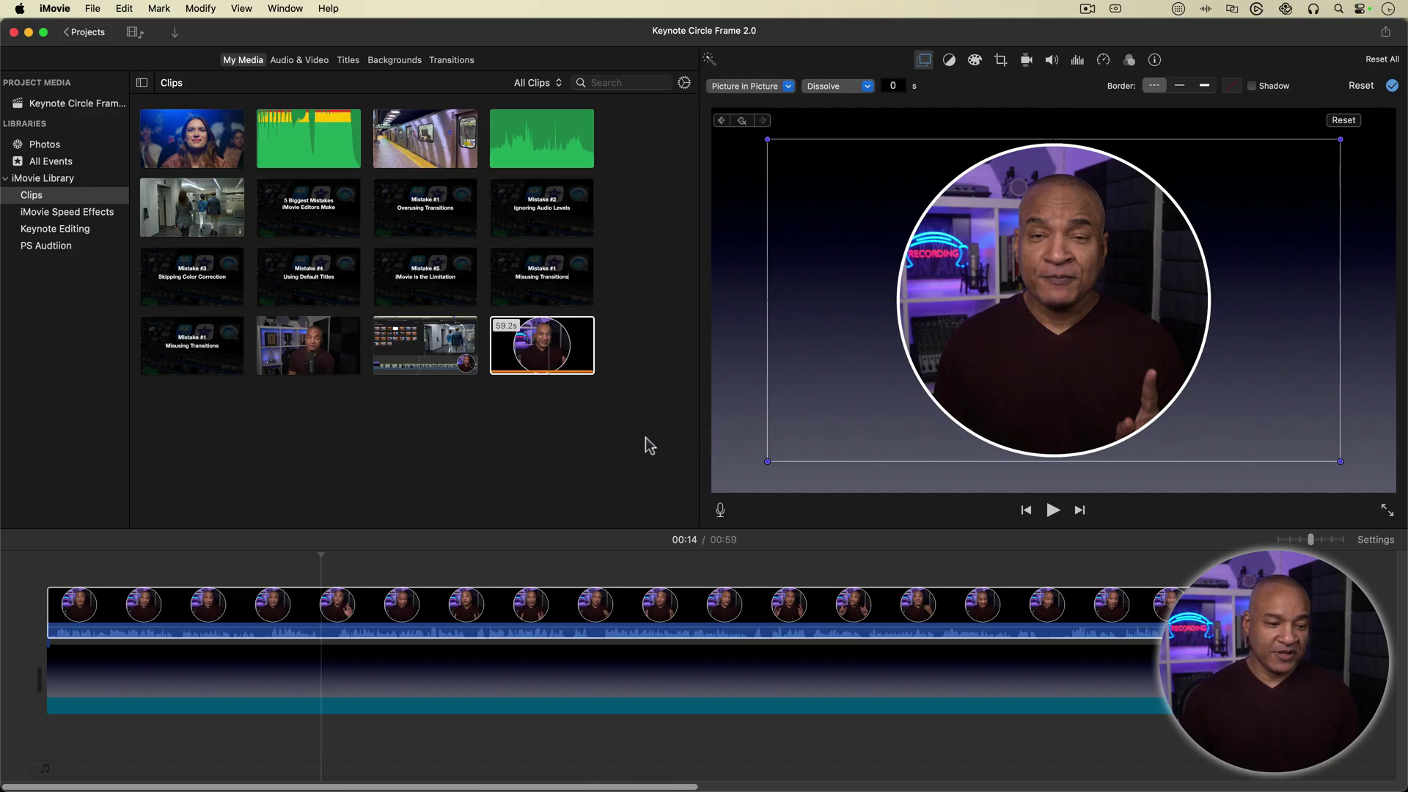